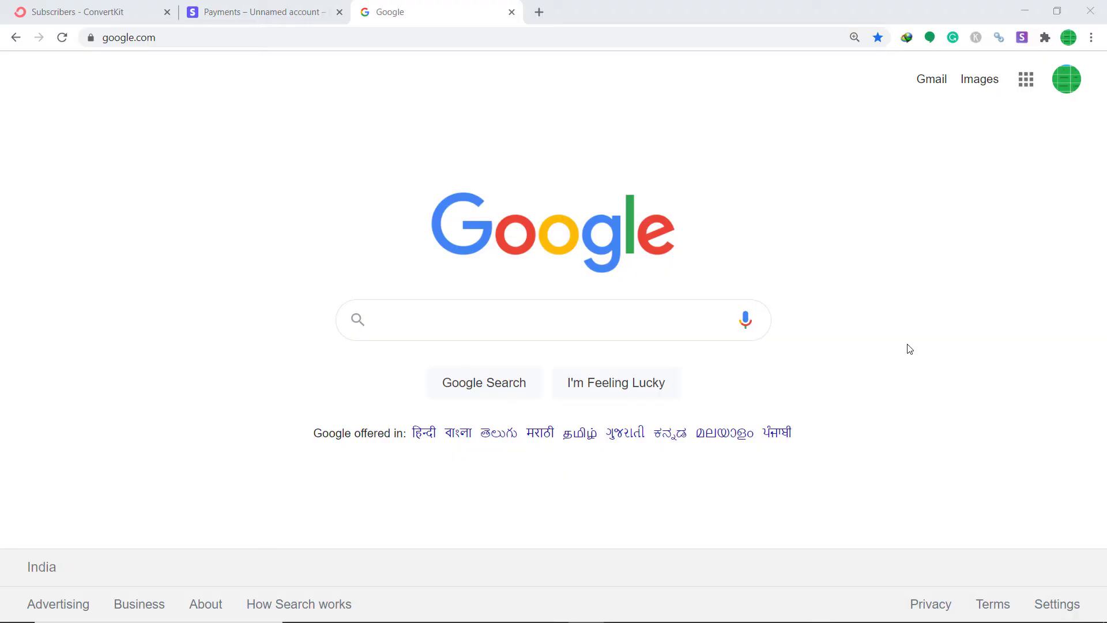
- Load the pabbly.com homepage in the browser
left_click(445, 35)
key("BackSpace")
type("pabbly.com")
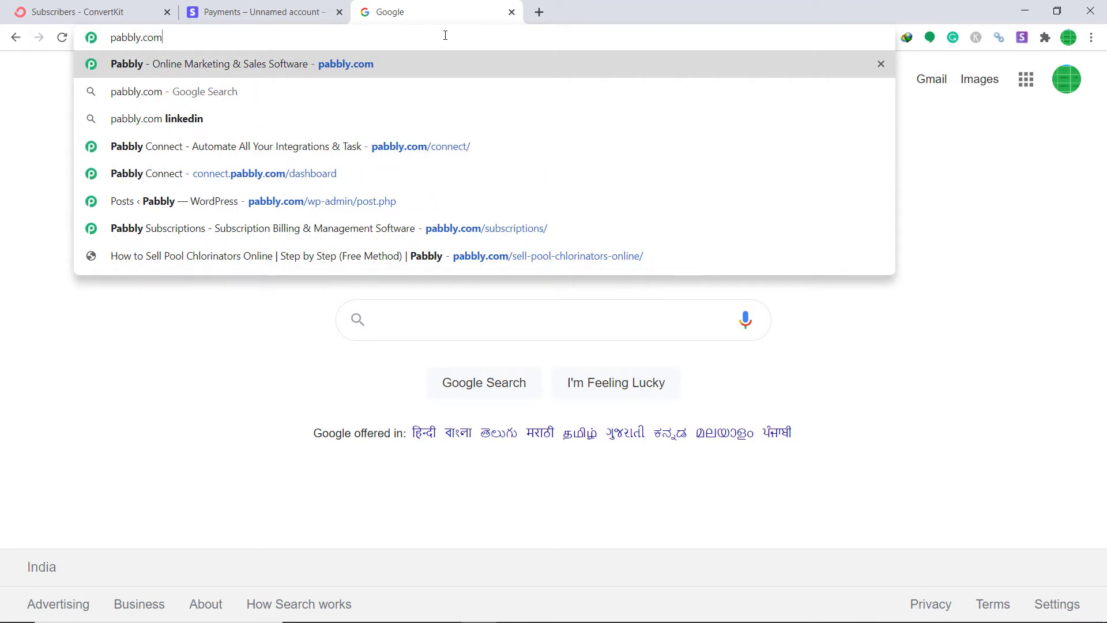
key("Return")
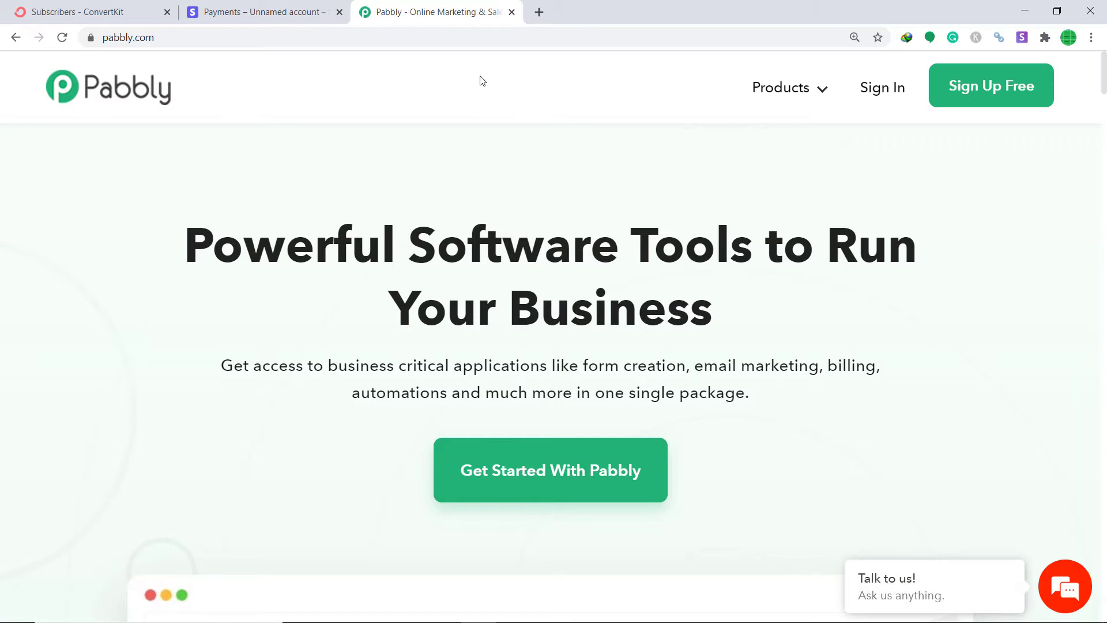
- Go to the Connect product page under Products and sign in to the Pabbly account
left_click(818, 91)
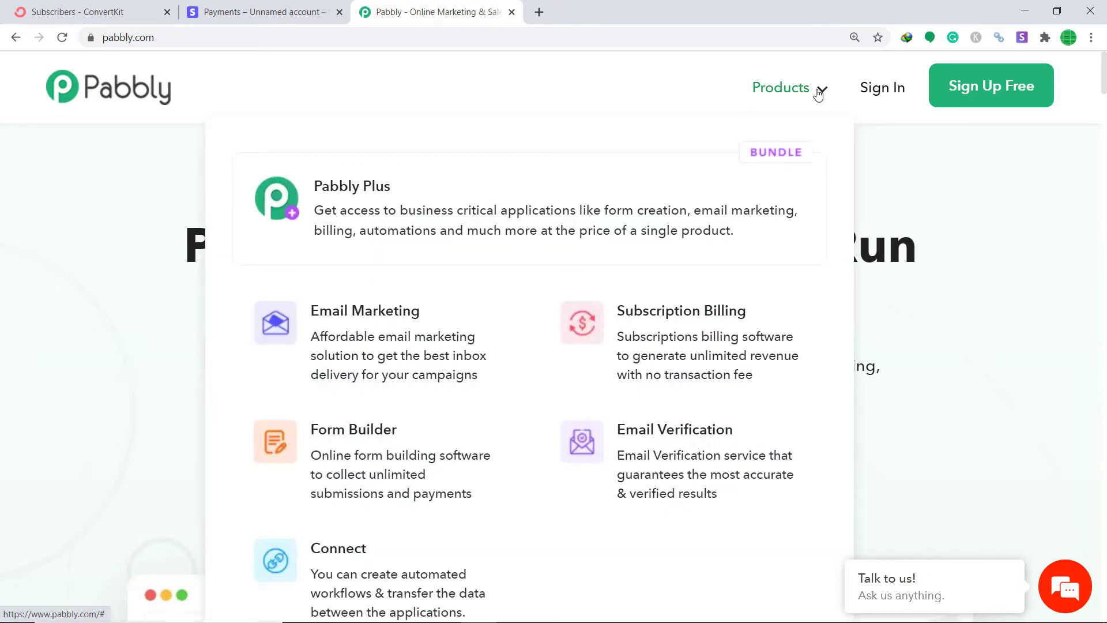
left_click(425, 571)
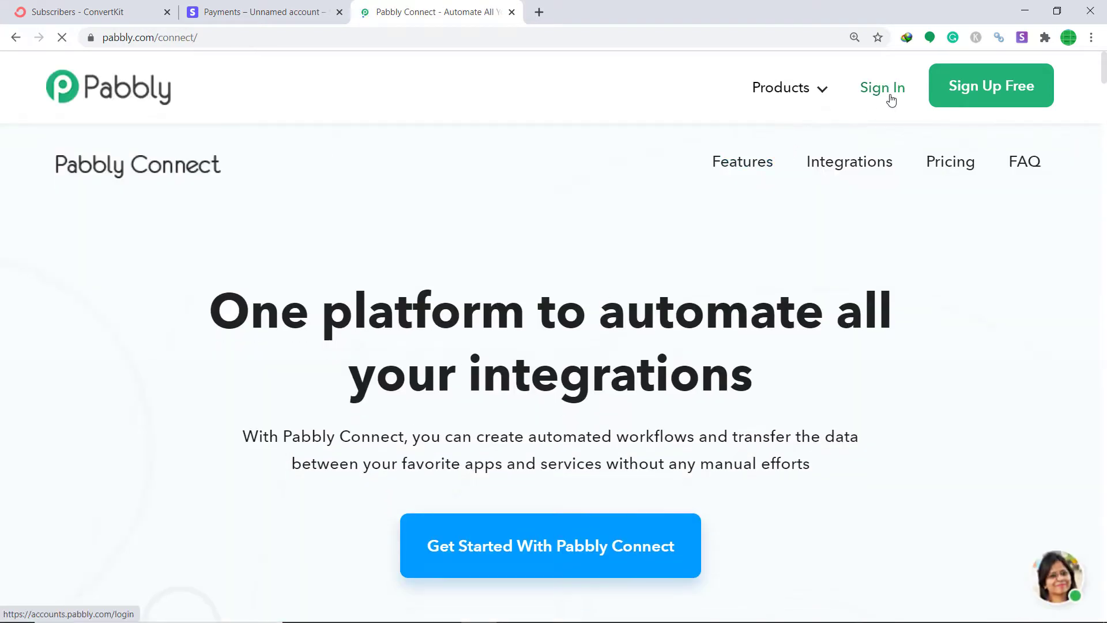
left_click(891, 100)
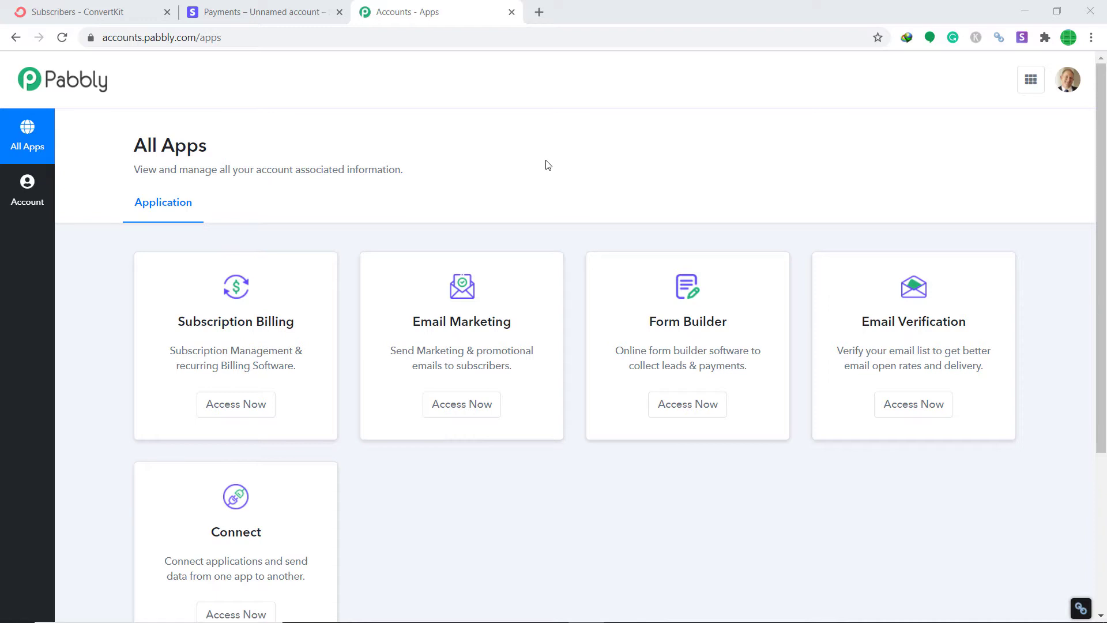
- Launch Pabbly Connect from the All Apps list and start a new workflow
scroll(535, 189, "down", 4)
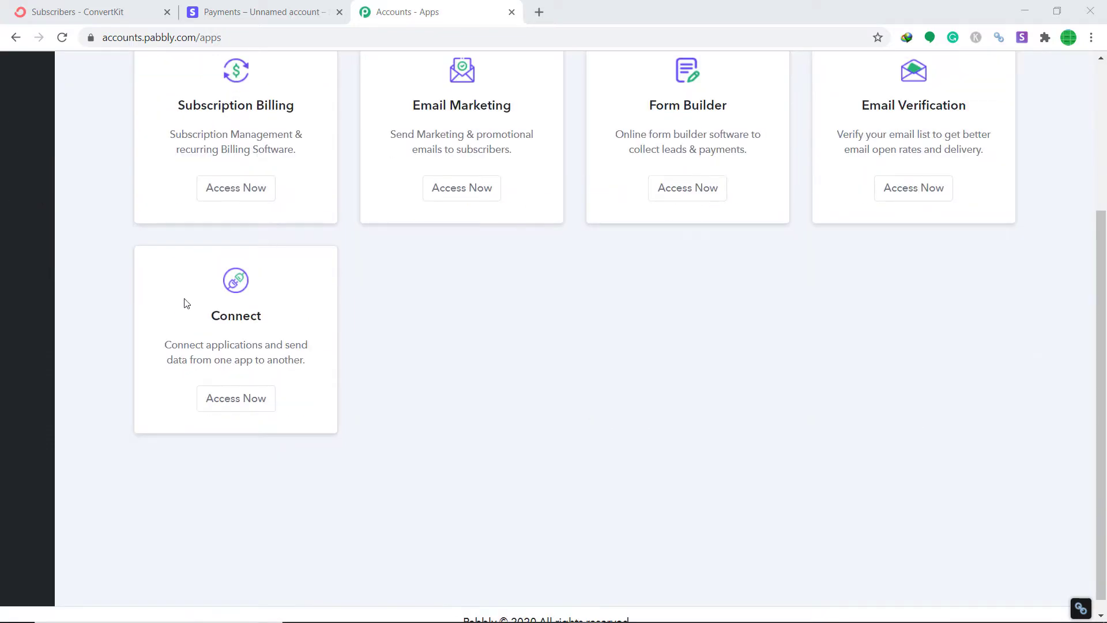
left_click(231, 406)
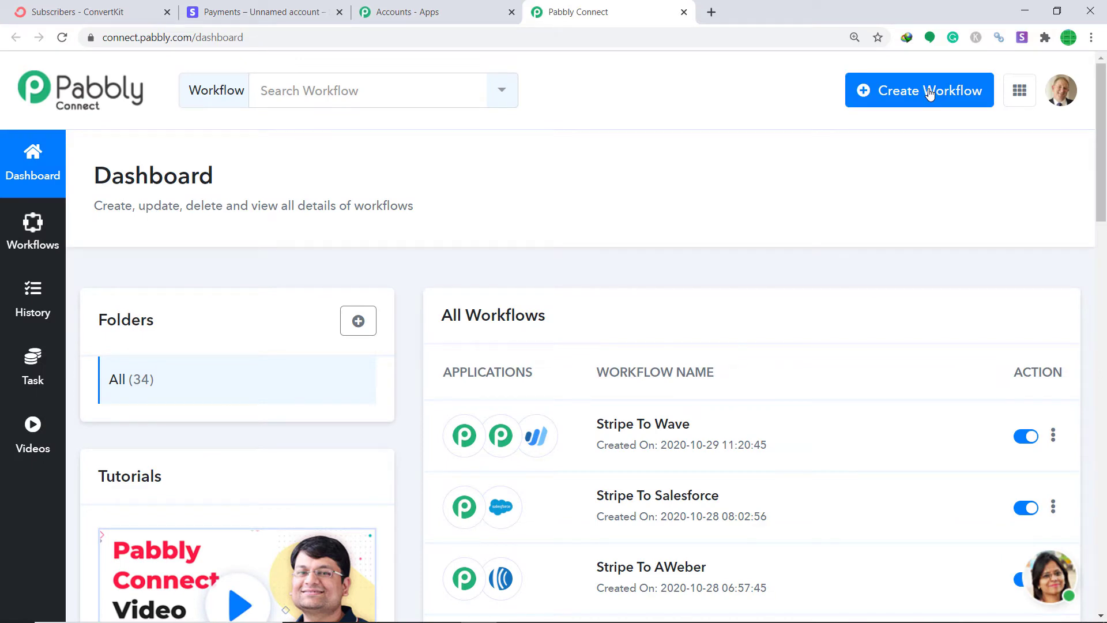
left_click(929, 94)
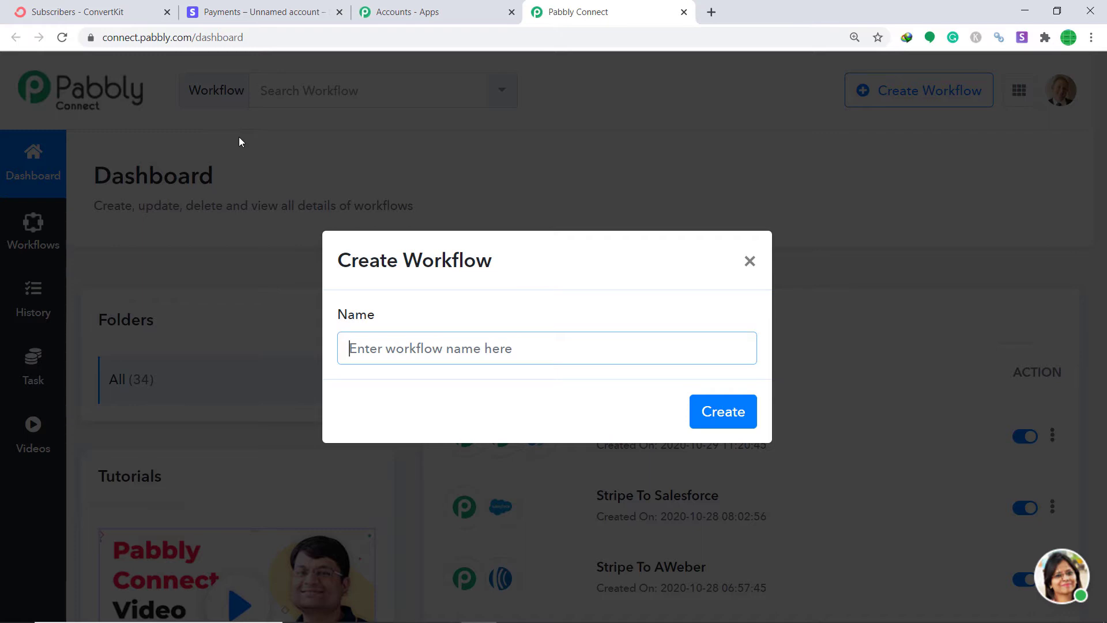
- Create a workflow named 'Stripe To ConvertKit'
type("Stripe To ConvertKit")
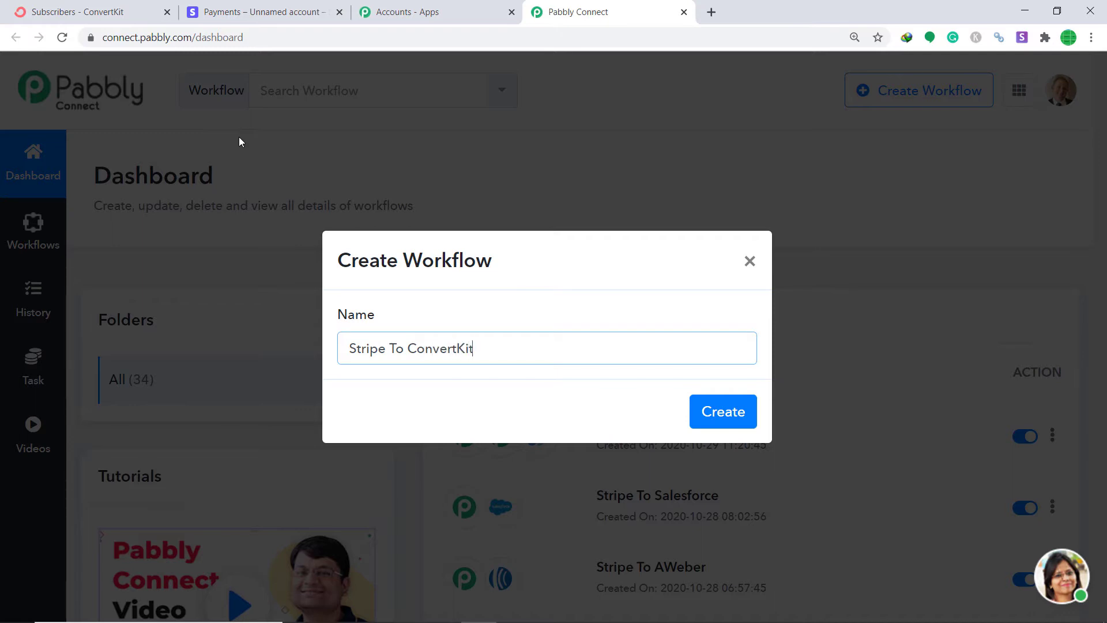
left_click(732, 414)
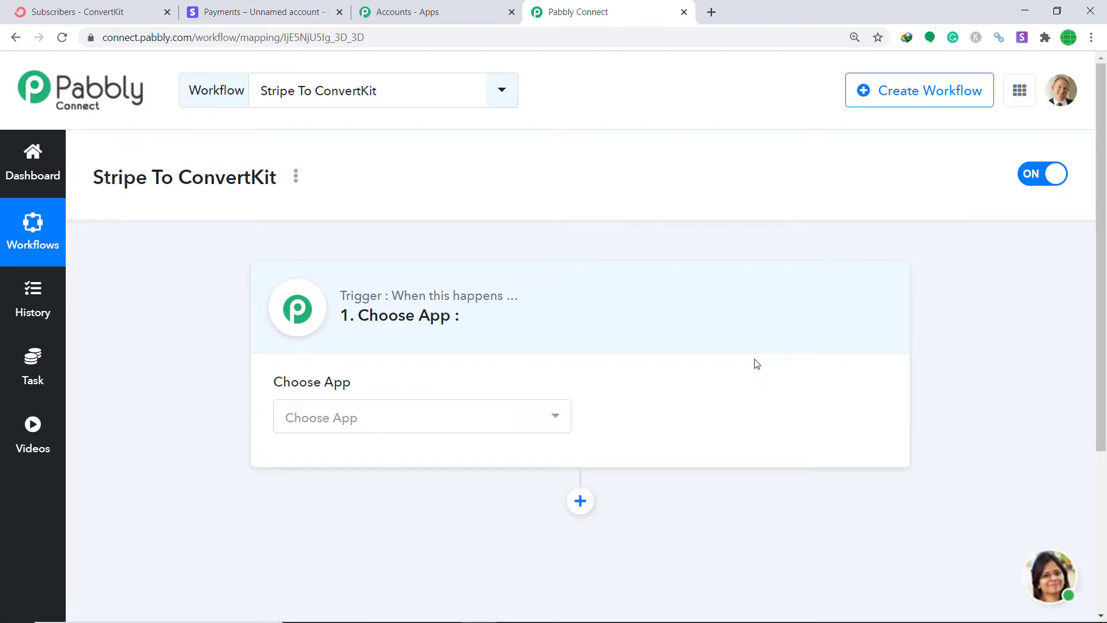
- Set the workflow trigger to the Stripe app with the New Charge event
left_click(502, 410)
type("stripe")
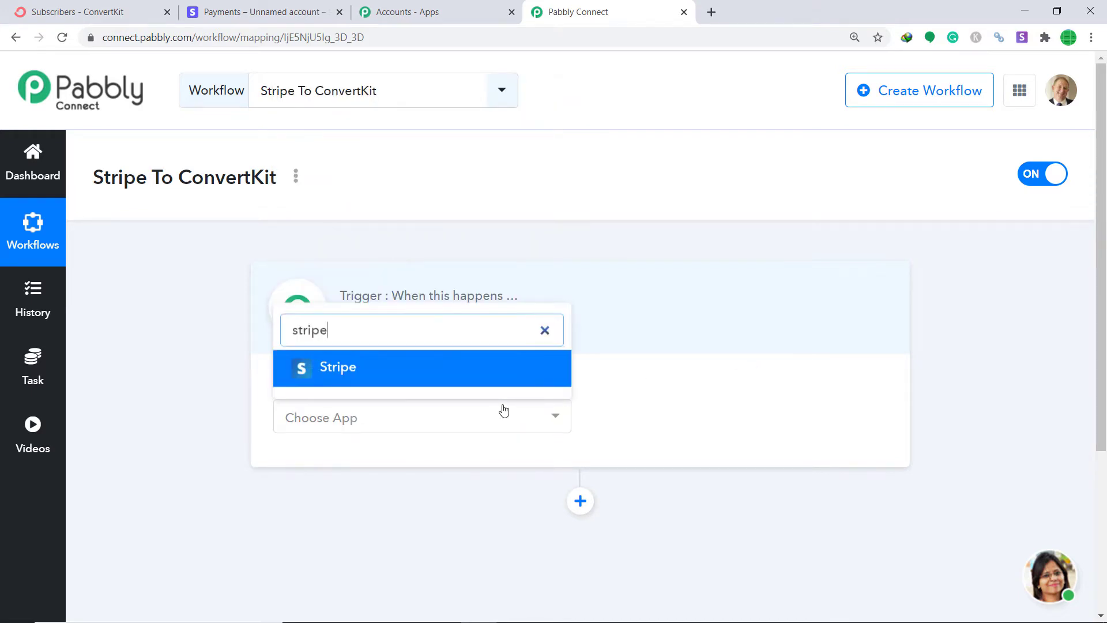
left_click(496, 379)
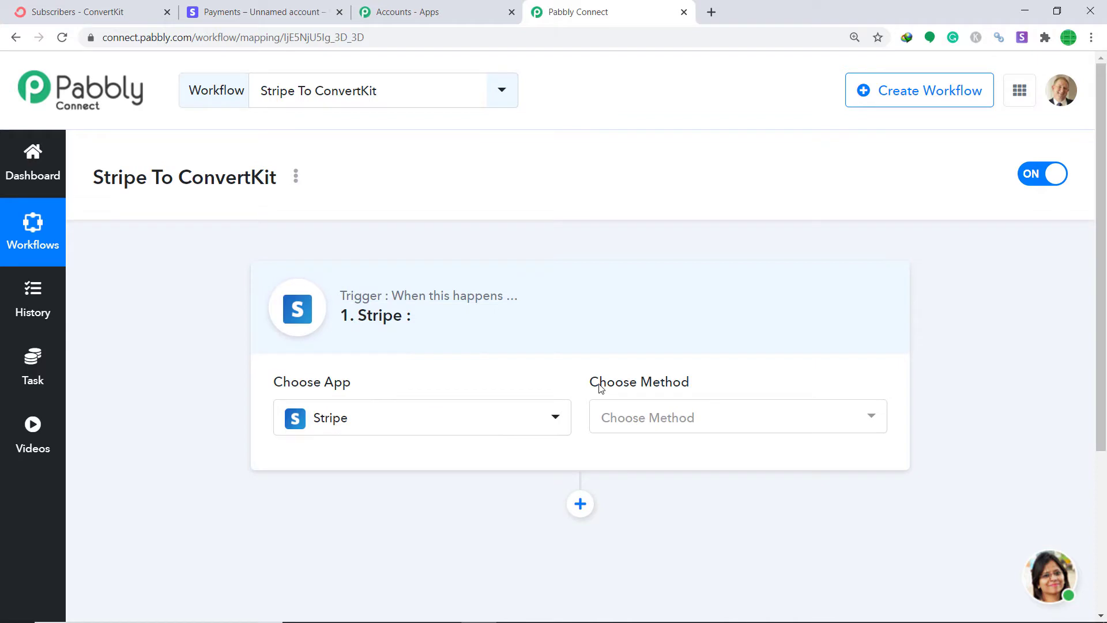
left_click(780, 417)
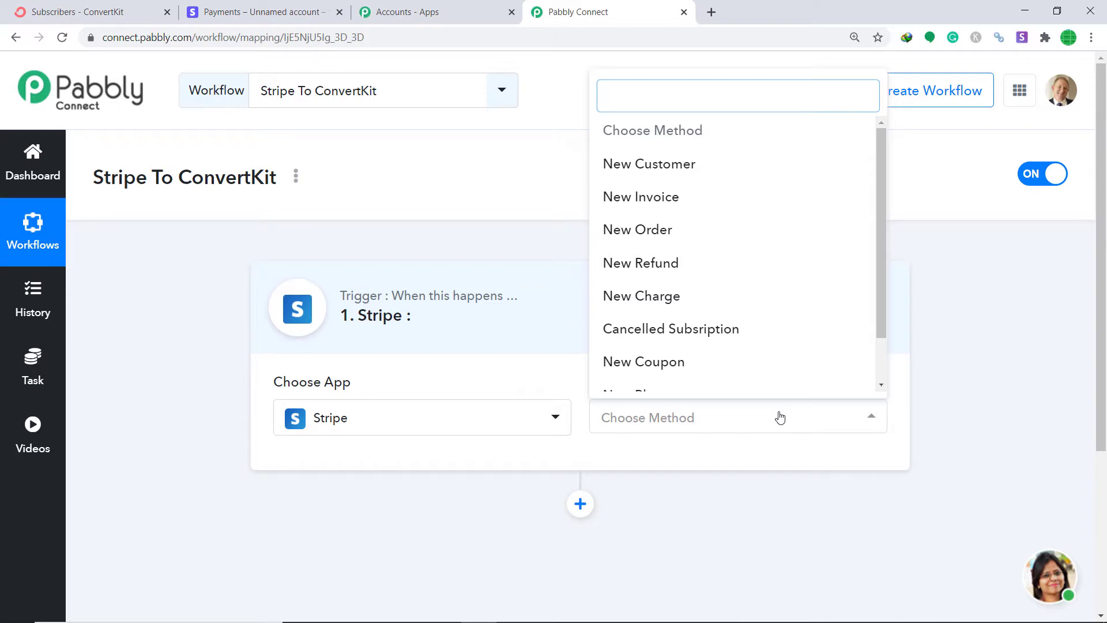
left_click(651, 305)
left_click(686, 425)
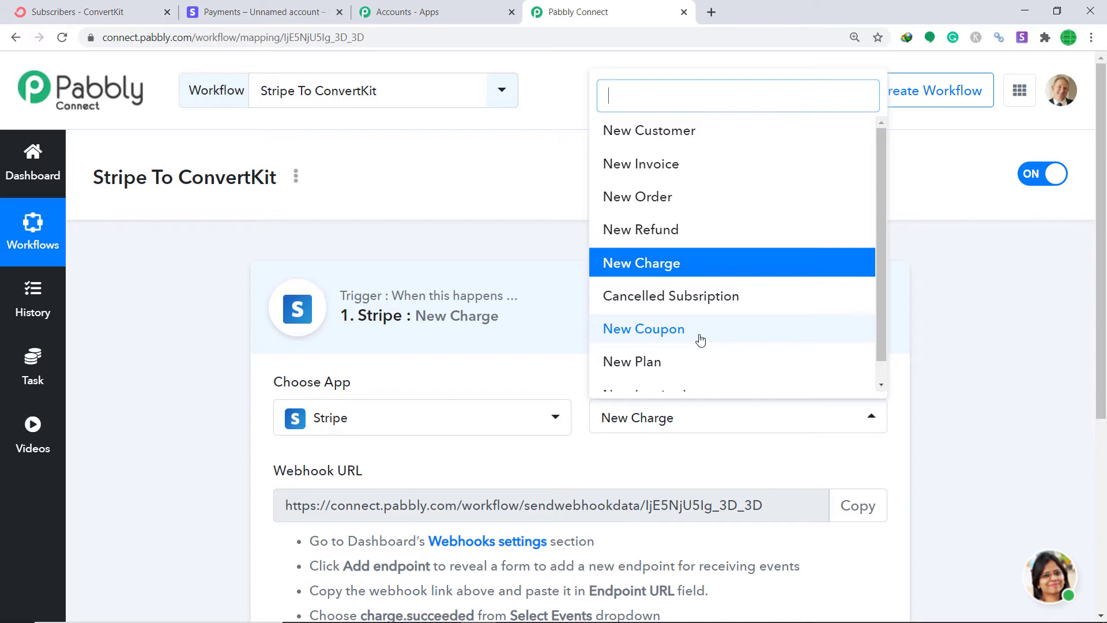
left_click(710, 462)
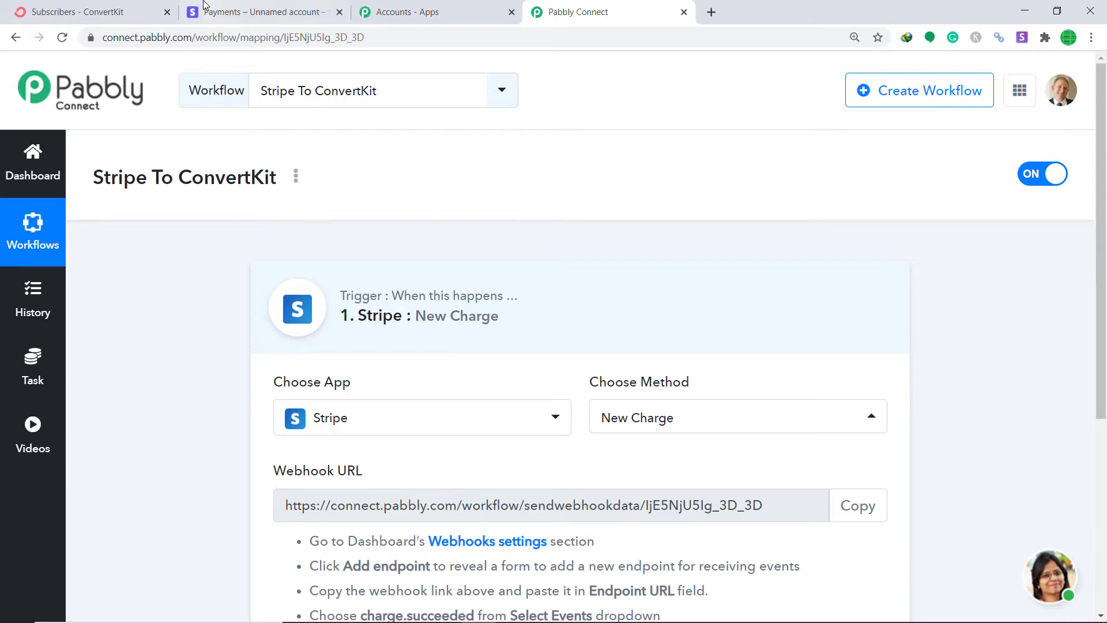
- Open an empty Add endpoint form under Stripe's Developers > Webhooks, then return to Pabbly Connect
left_click(219, 11)
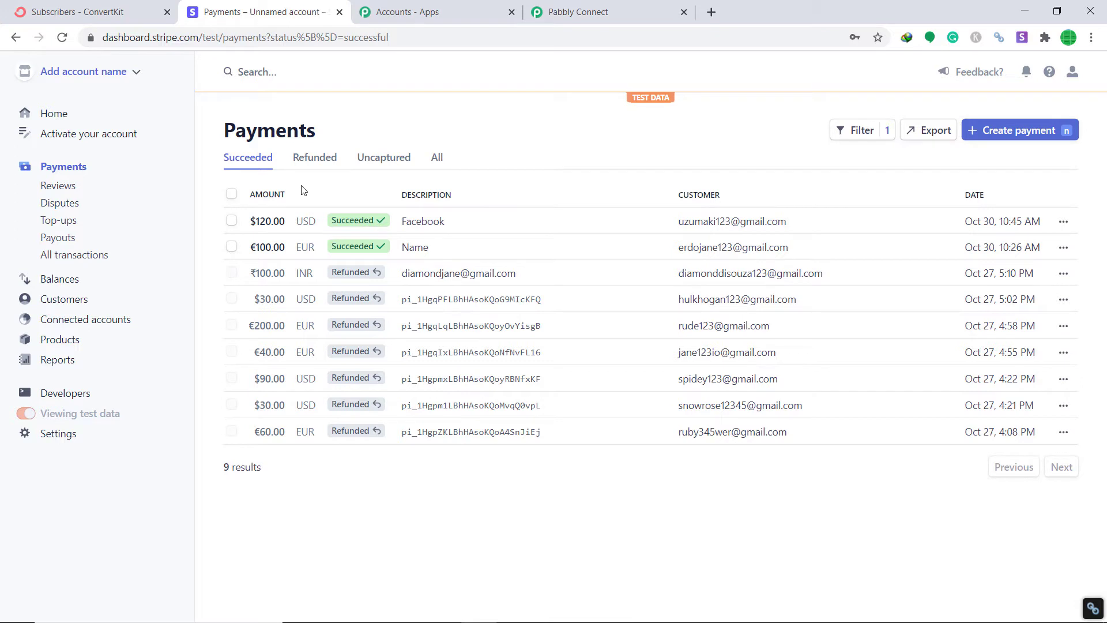
left_click(68, 396)
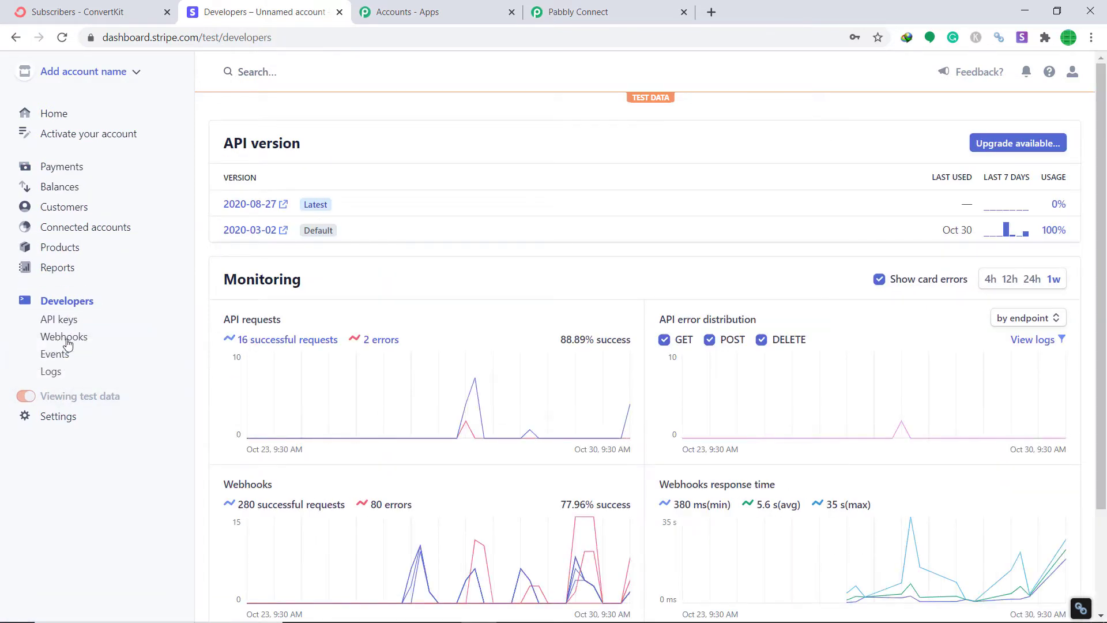
left_click(67, 340)
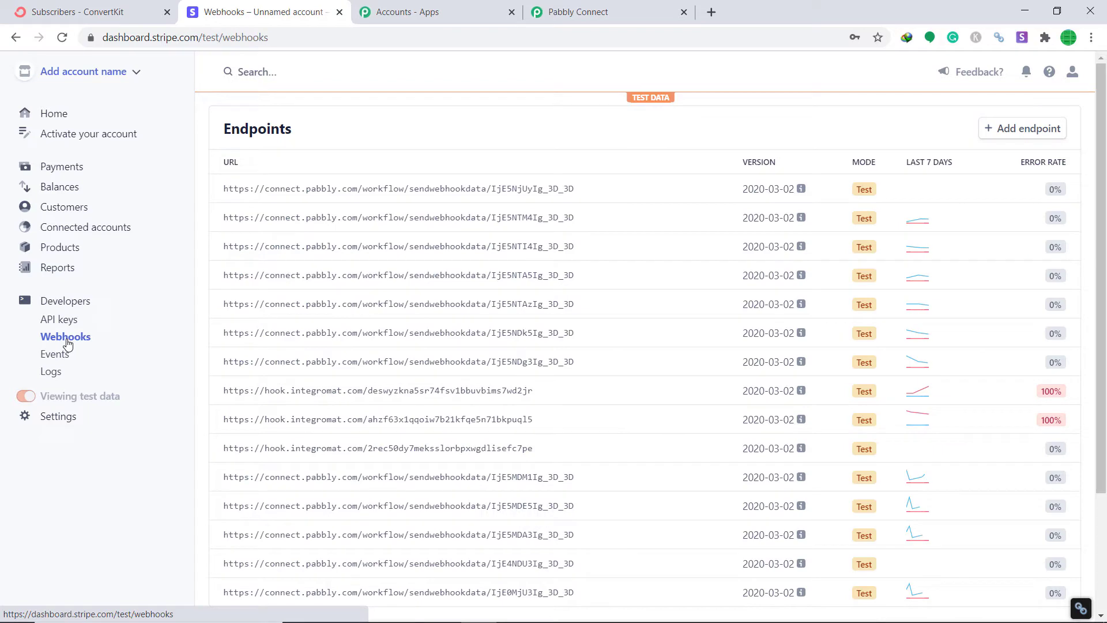
left_click(1016, 129)
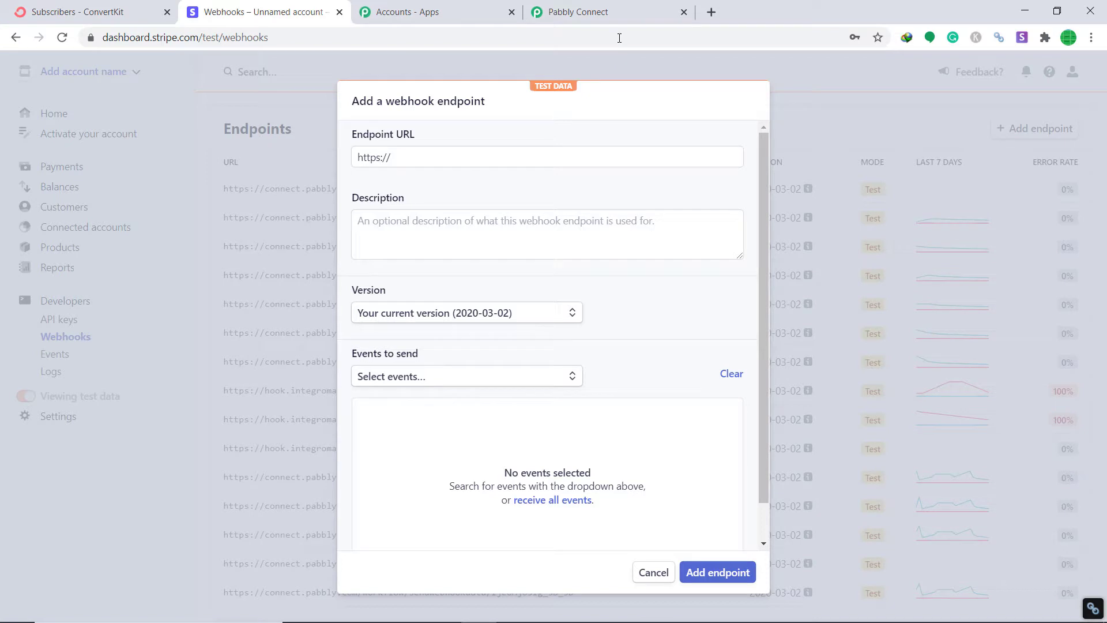
left_click(611, 10)
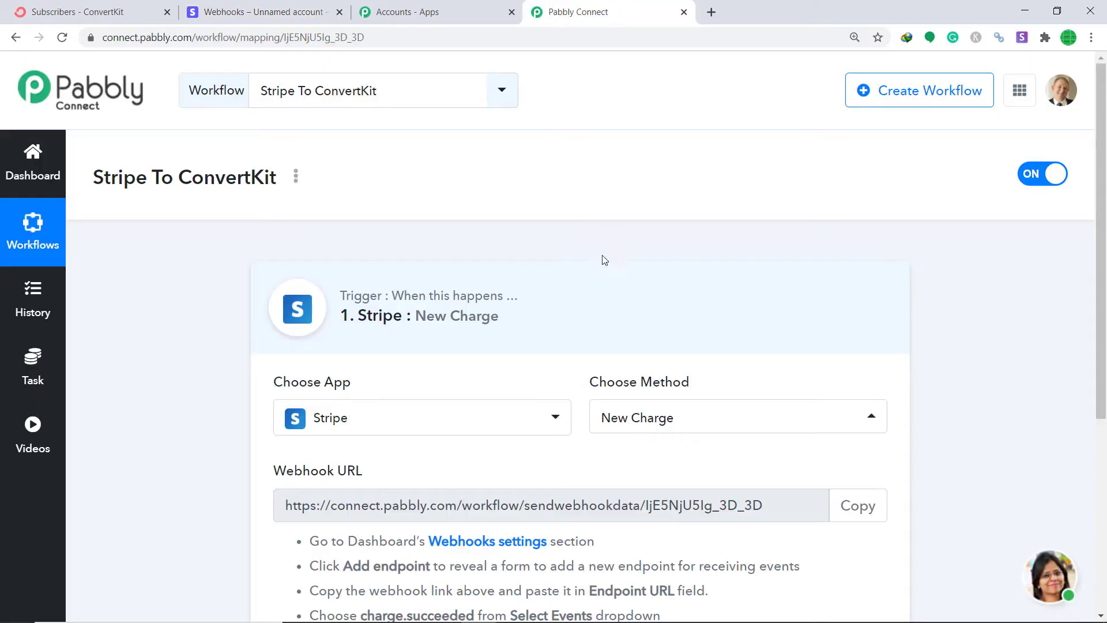
- Copy the Pabbly webhook URL and paste it into Stripe's Endpoint URL field
left_click(857, 506)
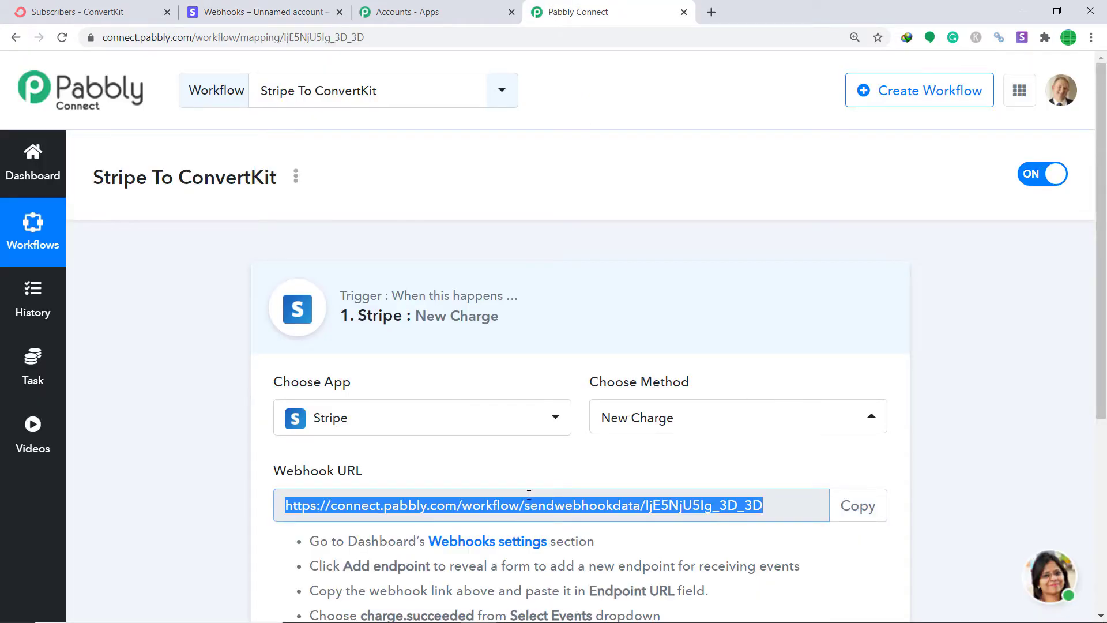
left_click(260, 10)
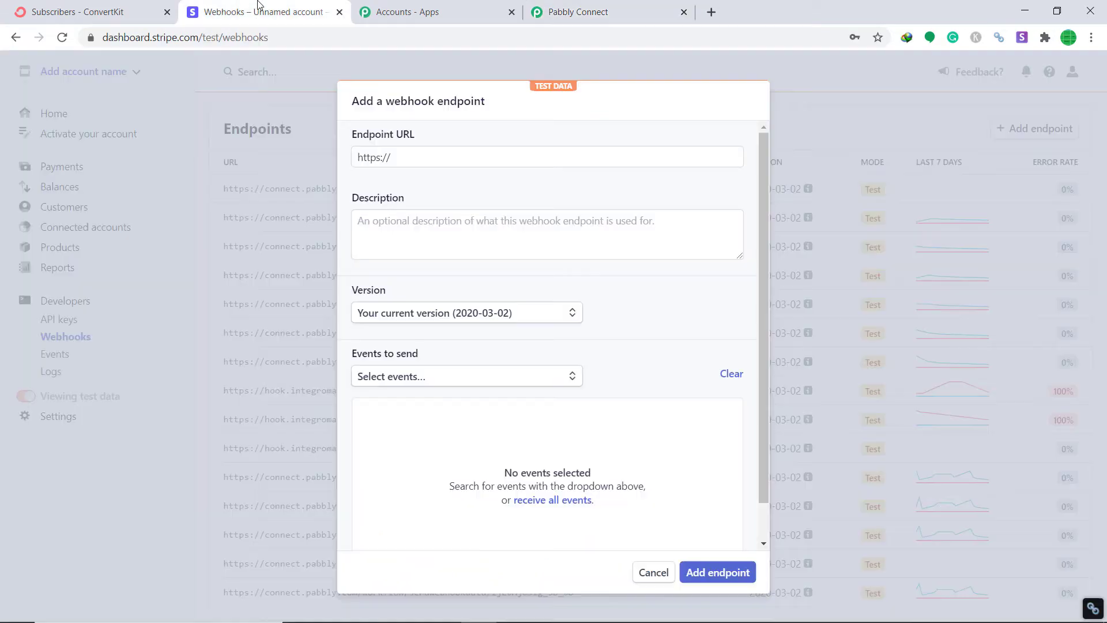
left_click(419, 157)
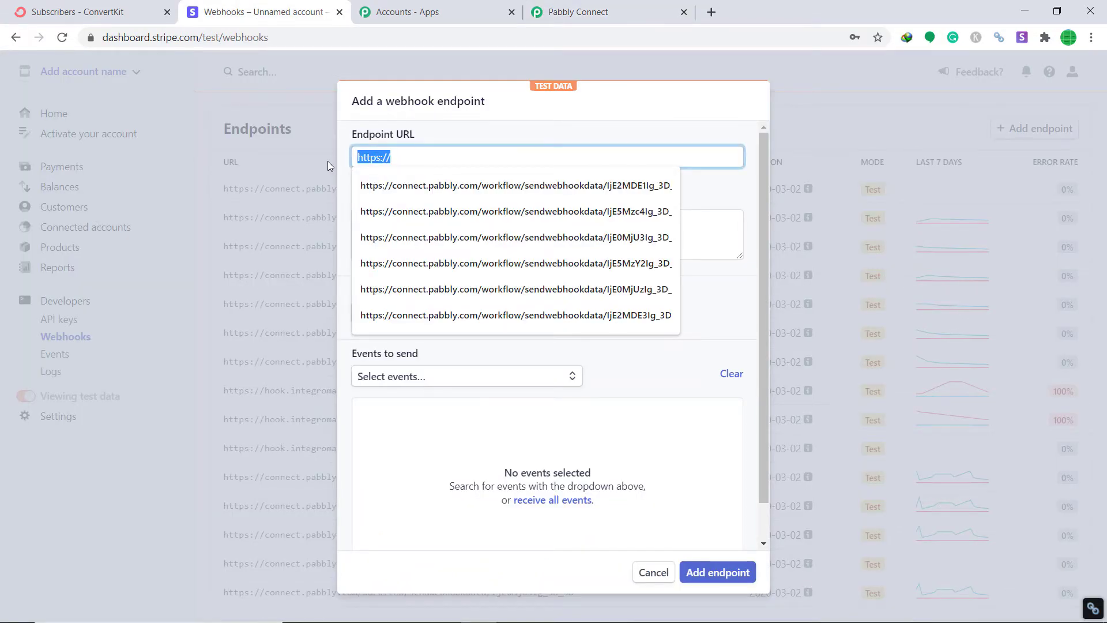
key("BackSpace")
type("v")
key("BackSpace")
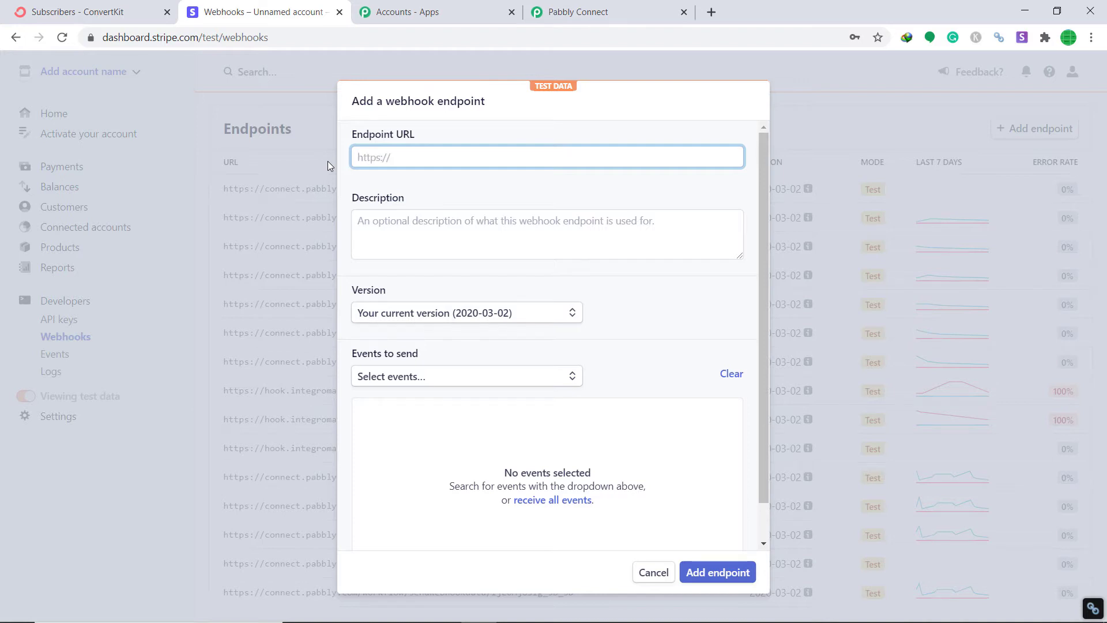
right_click(355, 157)
left_click(400, 265)
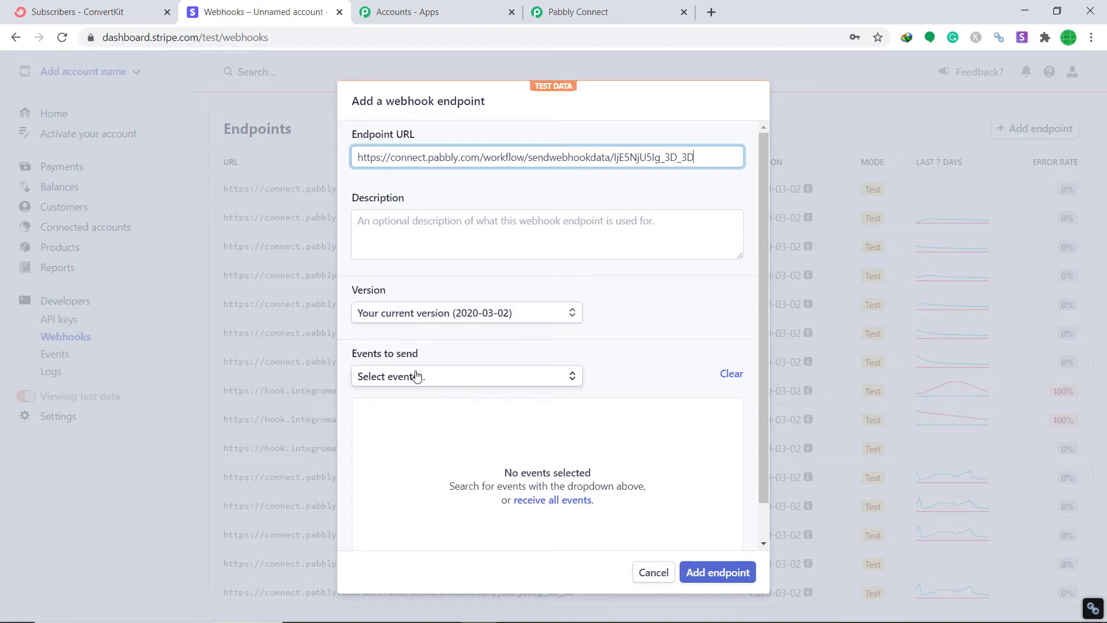
- Choose the charge.succeeded event and save the new Stripe webhook endpoint
left_click(416, 375)
type("charge")
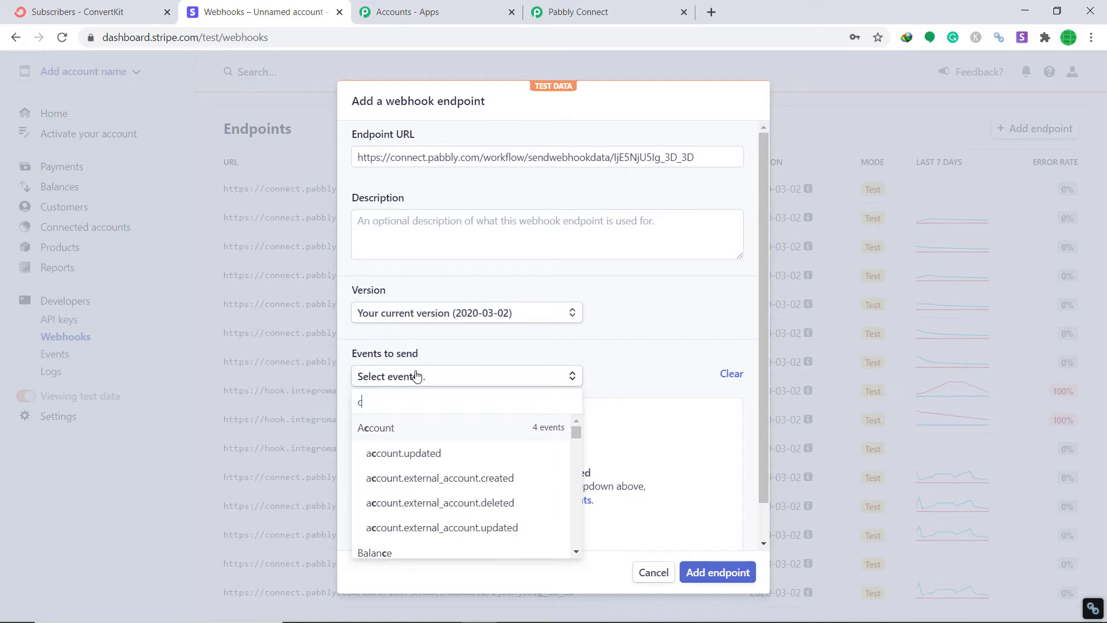
scroll(427, 446, "down", 3)
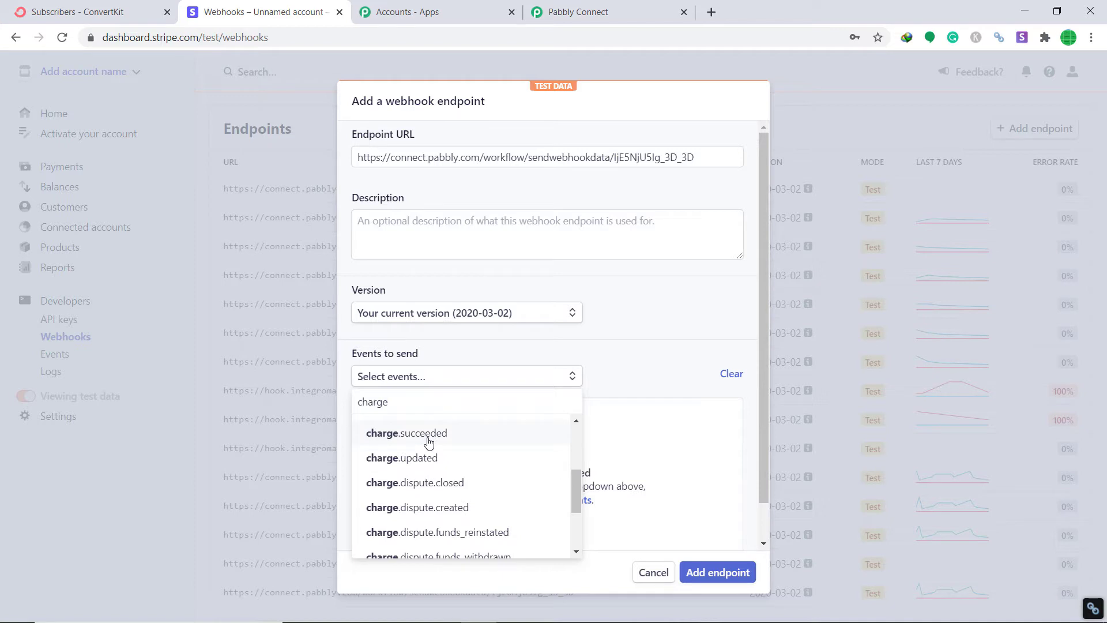
left_click(427, 434)
left_click(739, 571)
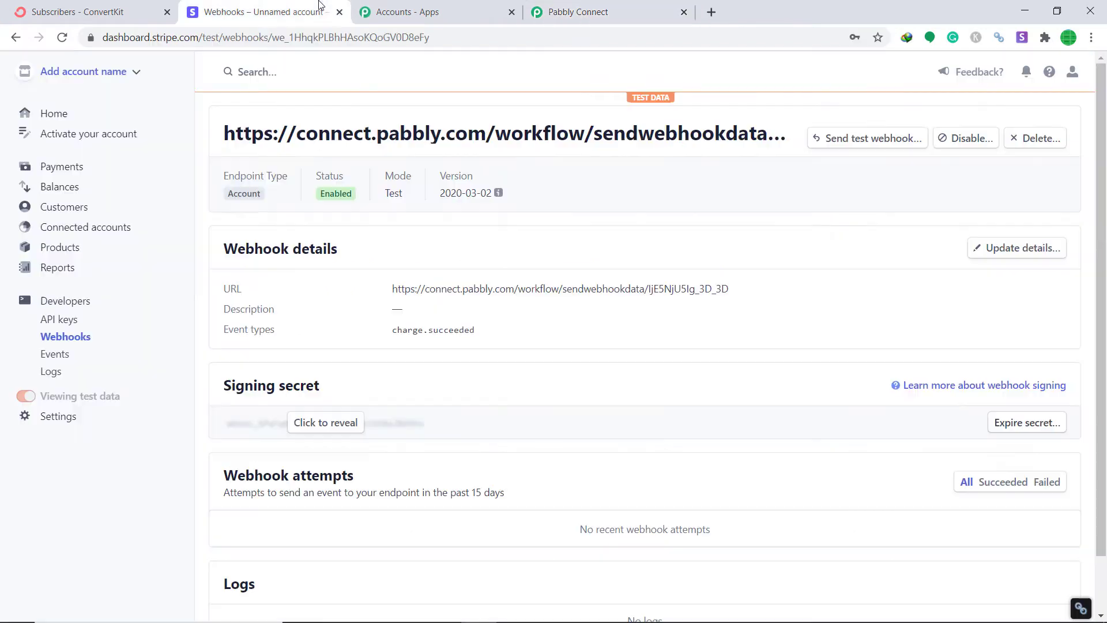
- Create a new Stripe payment of 120 and switch its currency from EUR to USD
left_click(68, 166)
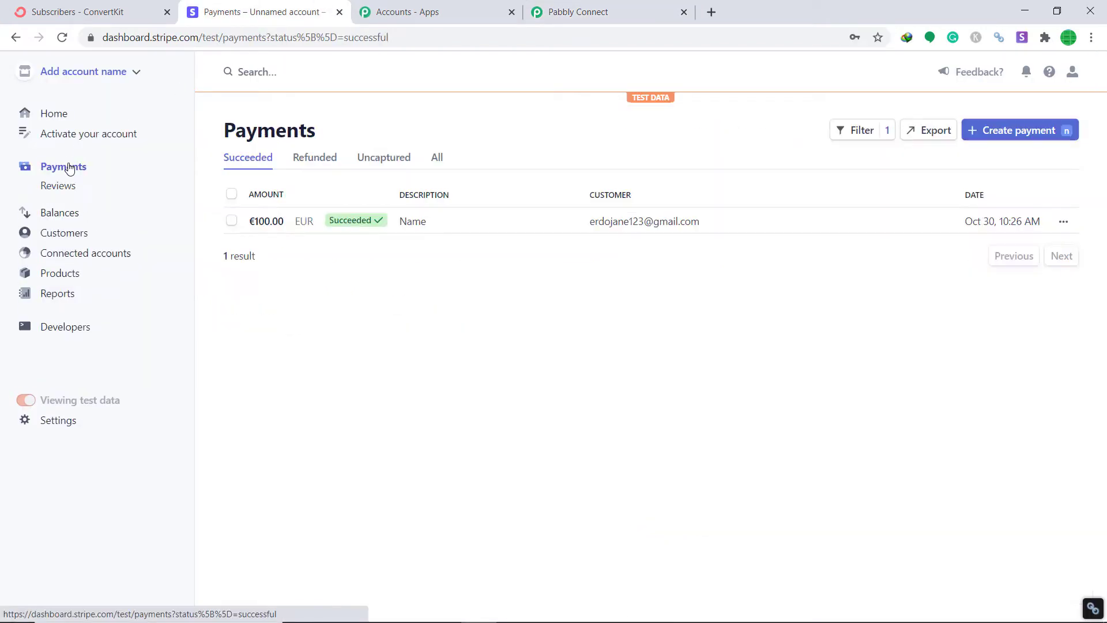
left_click(1015, 130)
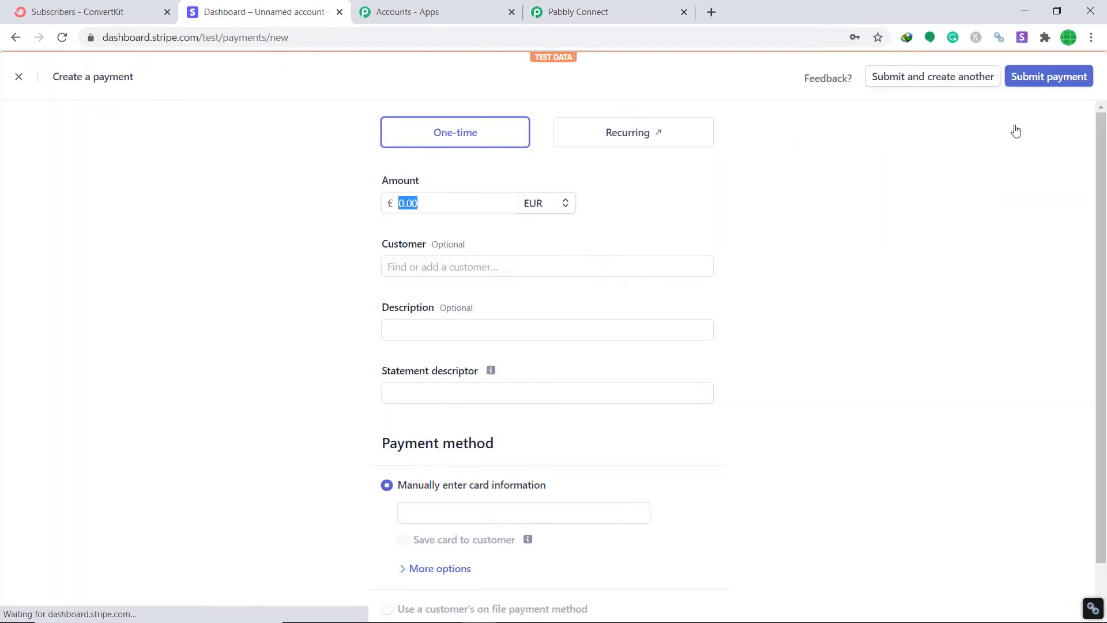
left_click(422, 205)
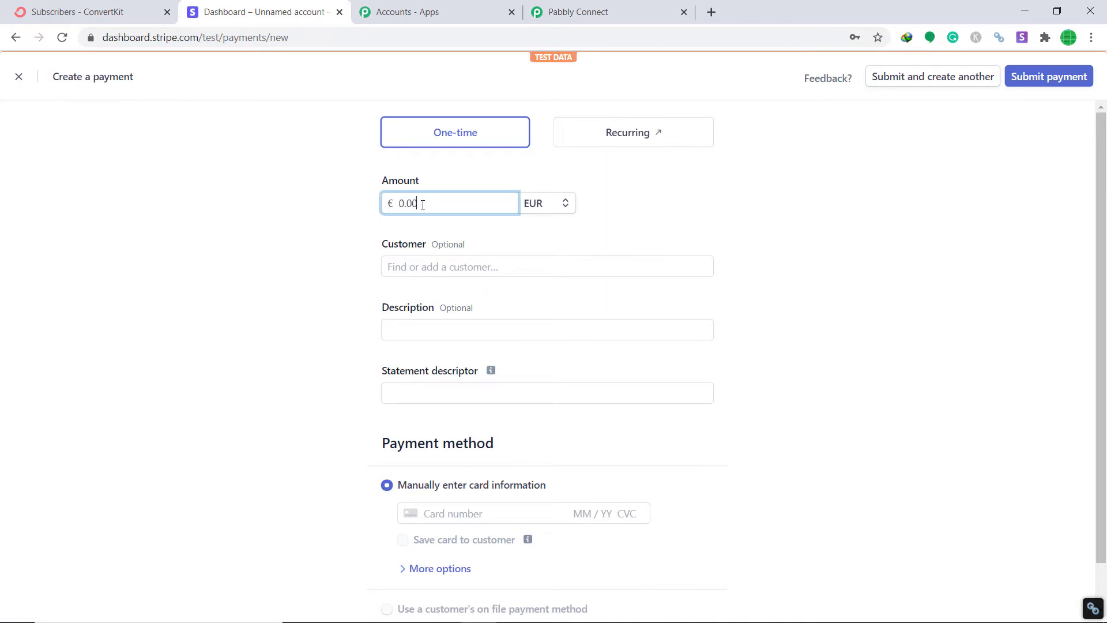
type("120")
left_click(563, 203)
left_click(579, 261)
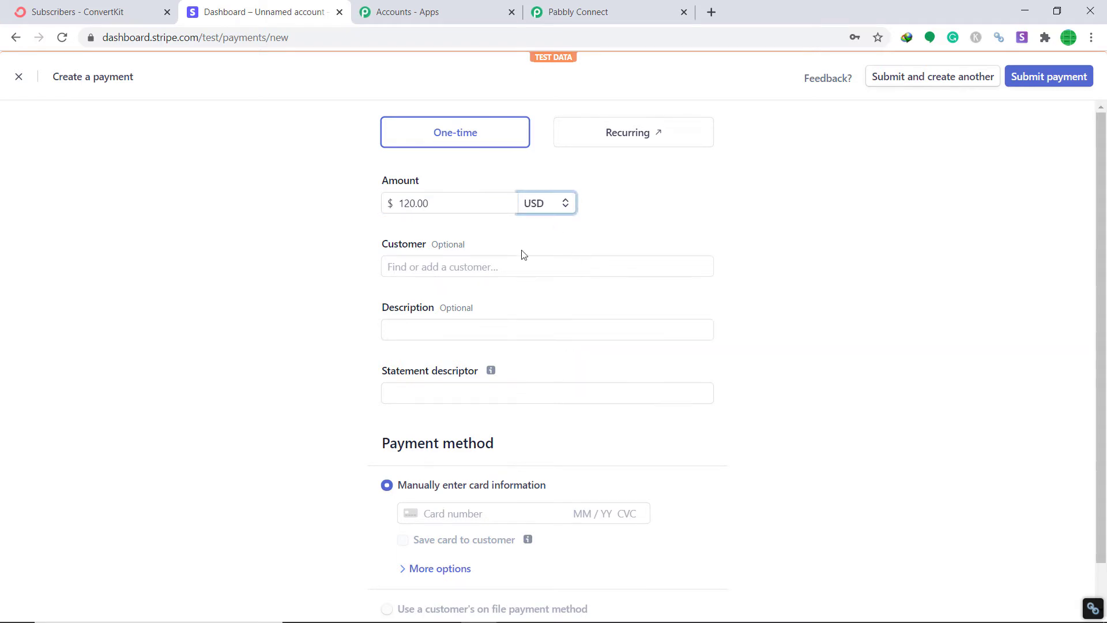
left_click(455, 268)
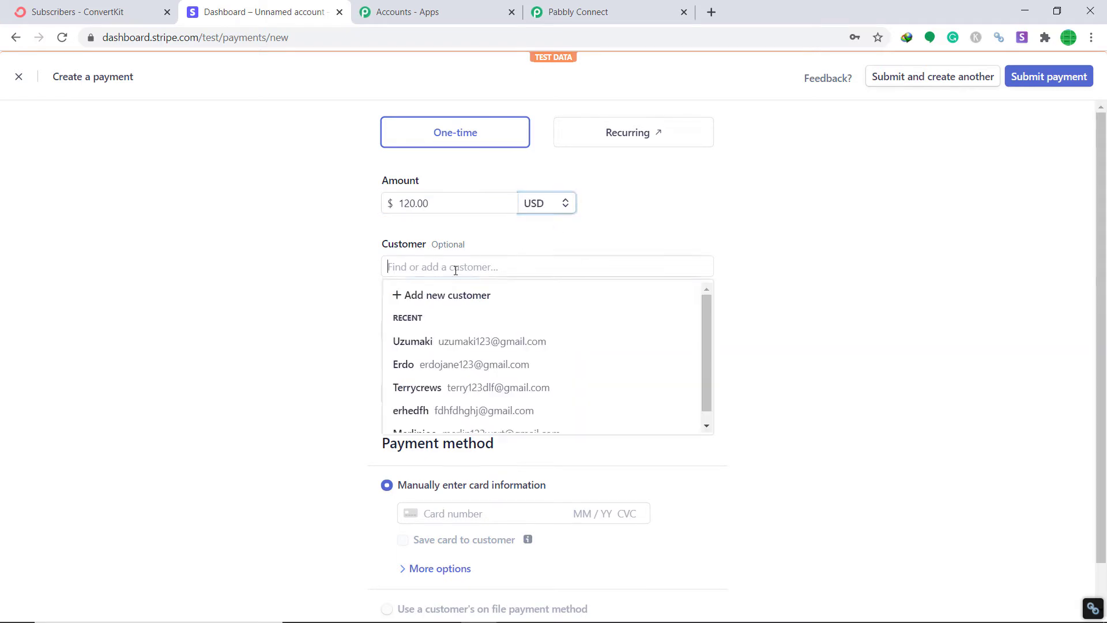
- Add a new customer to the payment and enter the customer's name and e-mail
left_click(453, 300)
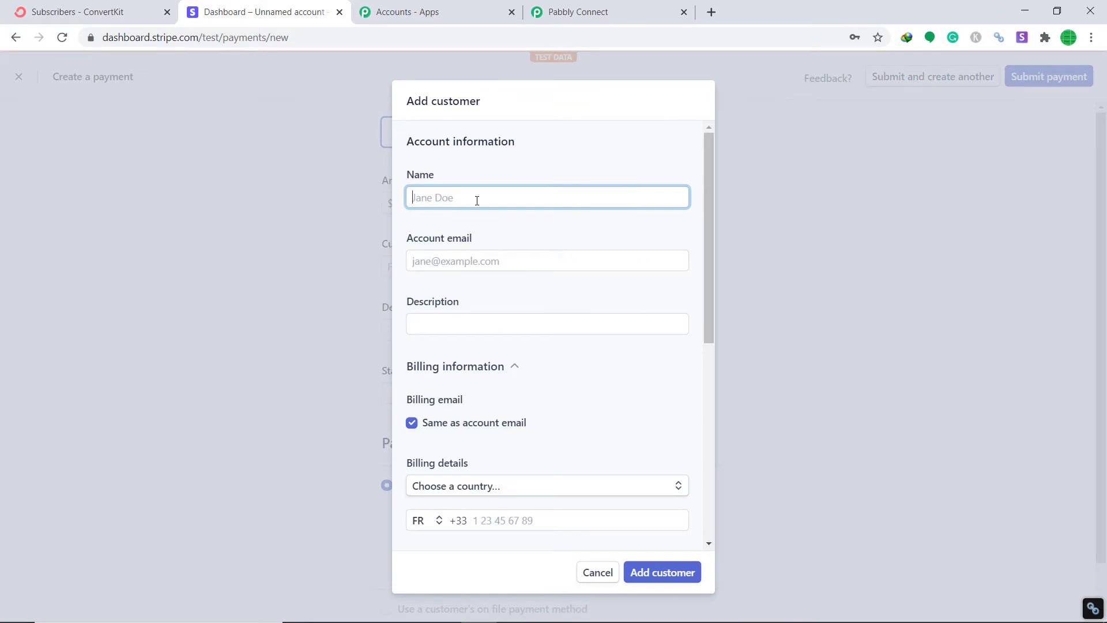
left_click(477, 200)
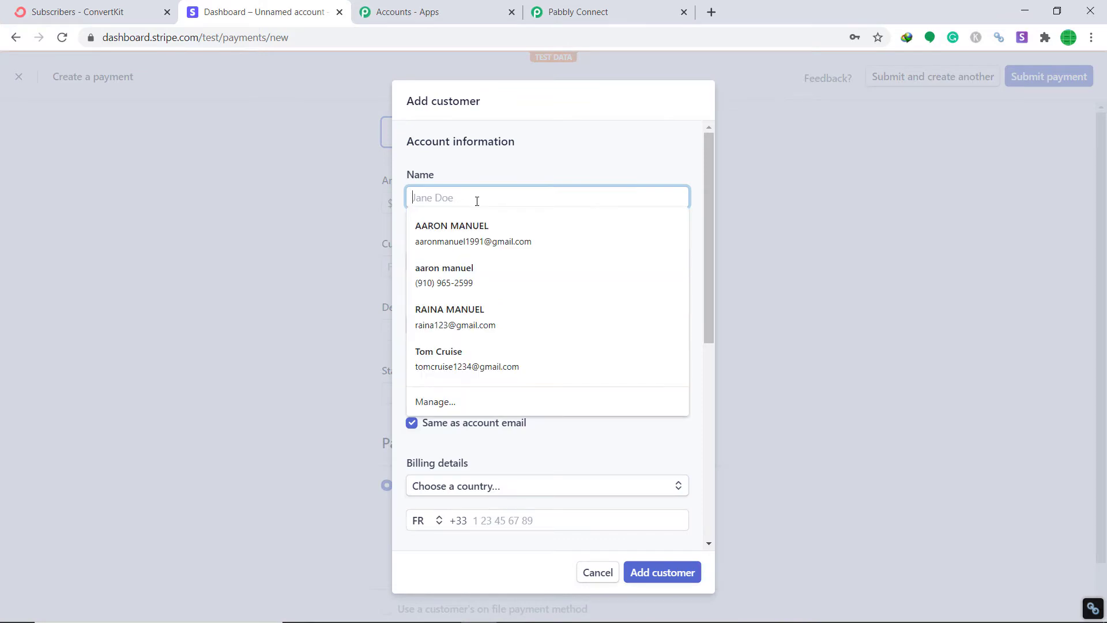
type("Jas")
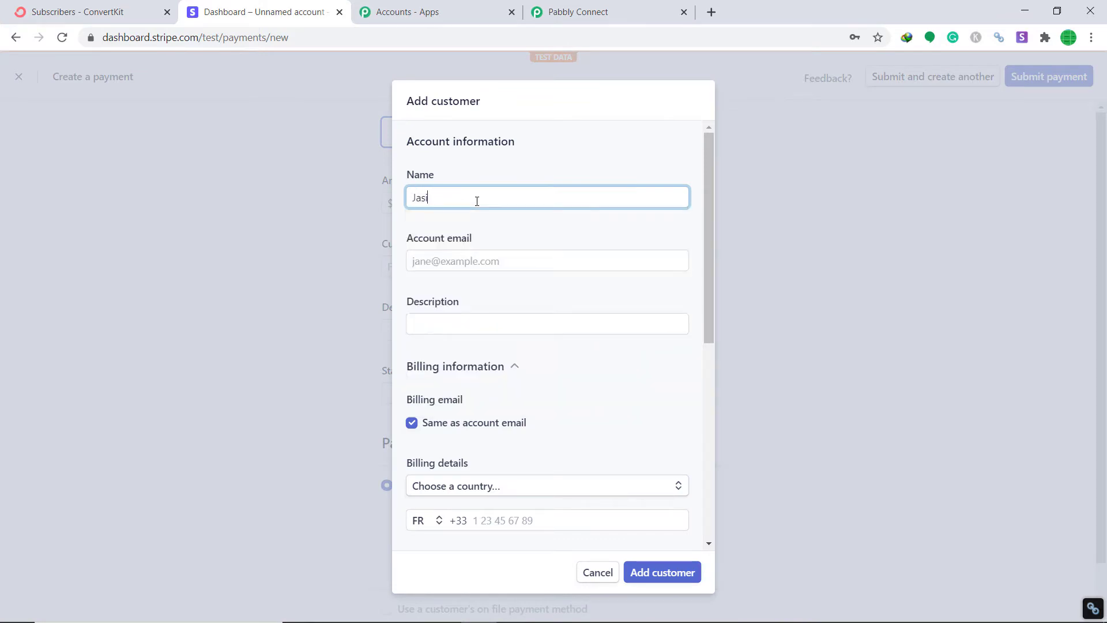
type("minelily")
left_click(475, 263)
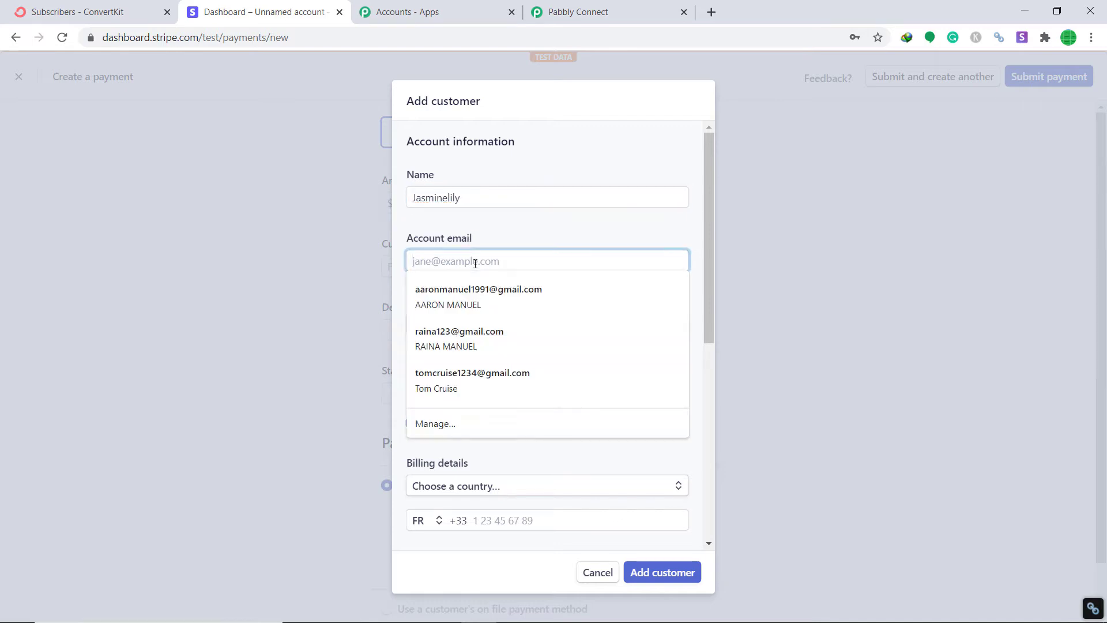
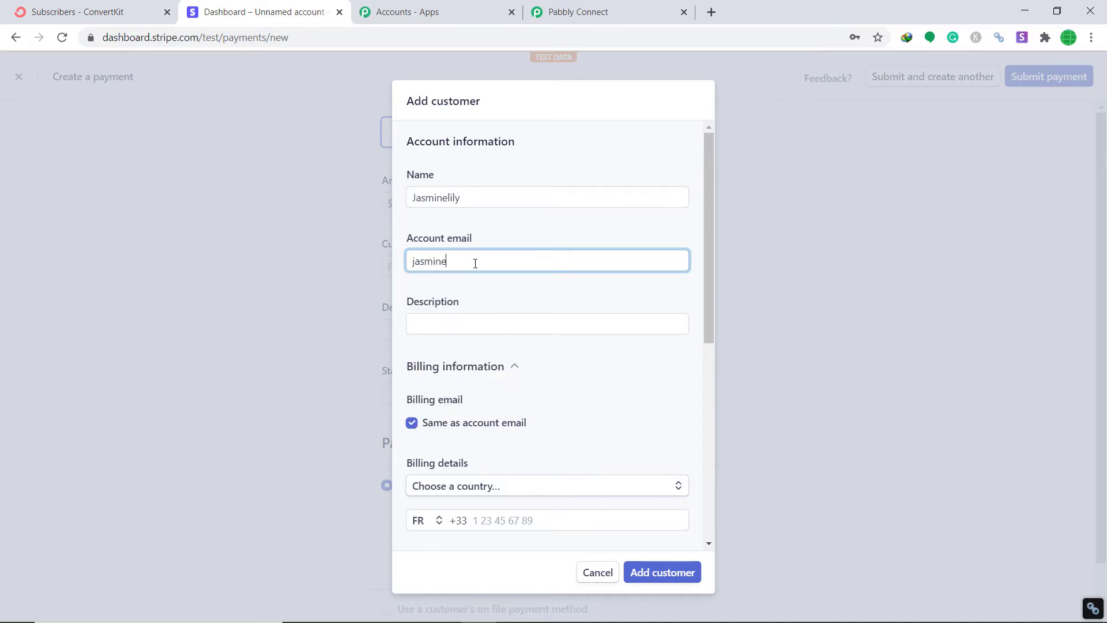
- Give the new customer the description 'Let's party'
scroll(475, 264, "down", 1)
left_click(470, 250)
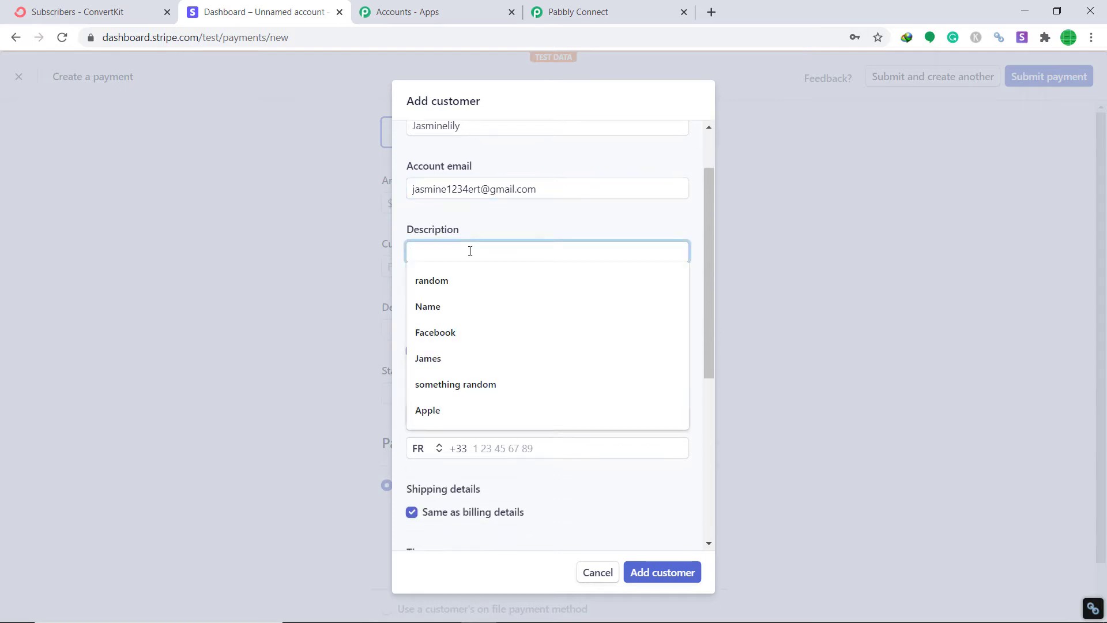
type("Let")
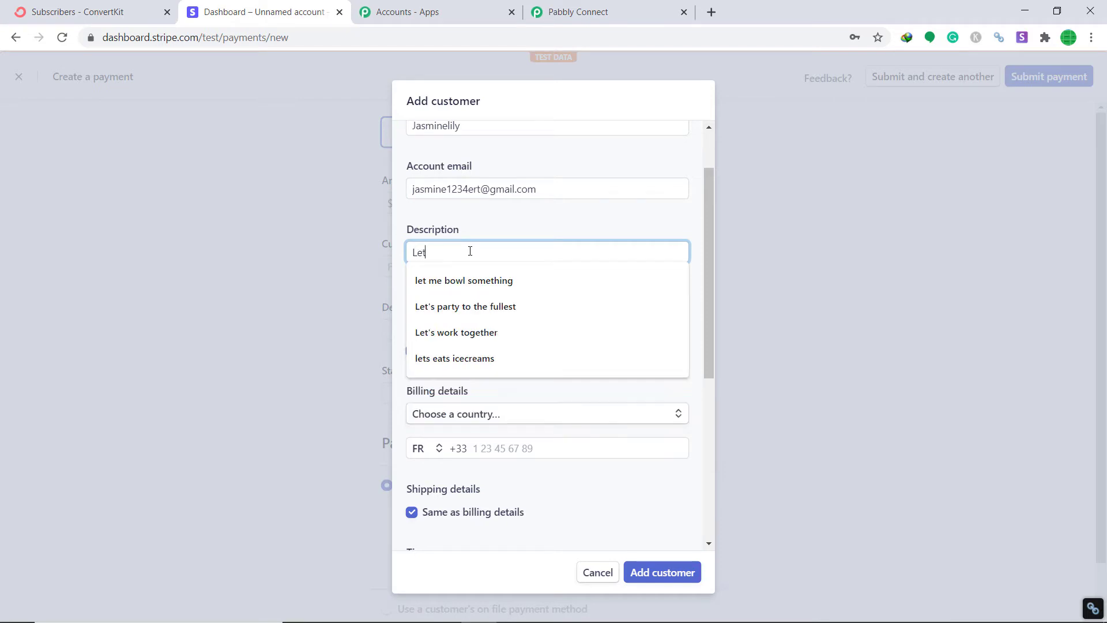
type("'s party")
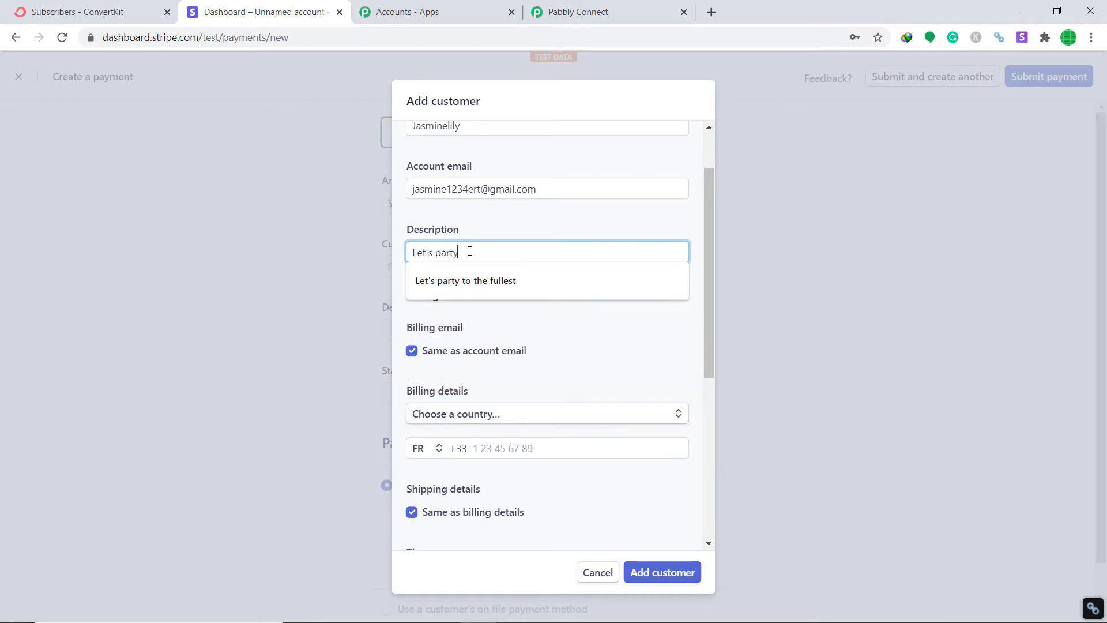
scroll(489, 245, "down", 2)
scroll(494, 239, "up", 1)
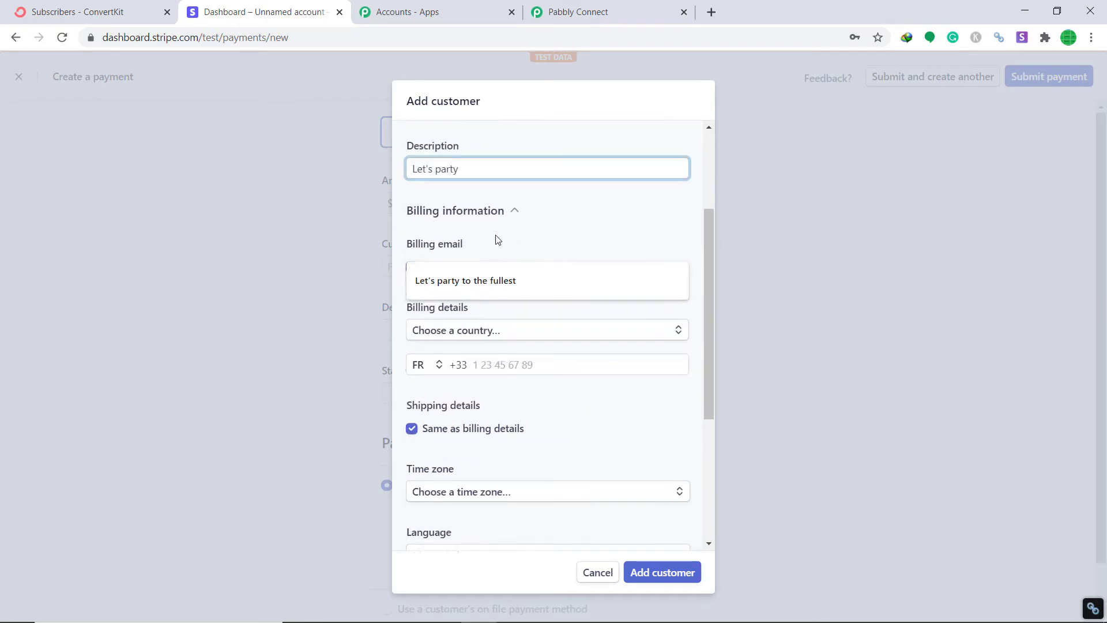
left_click(600, 314)
- Set the billing country to France and enter the first address line, fixing its spelling
scroll(605, 248, "down", 2)
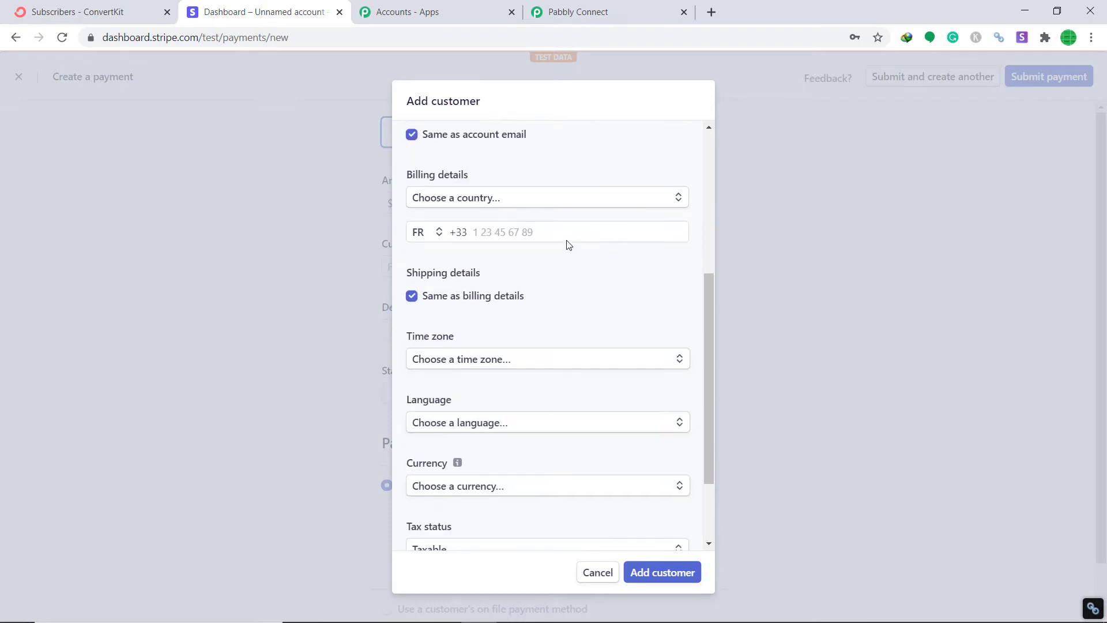
left_click(523, 203)
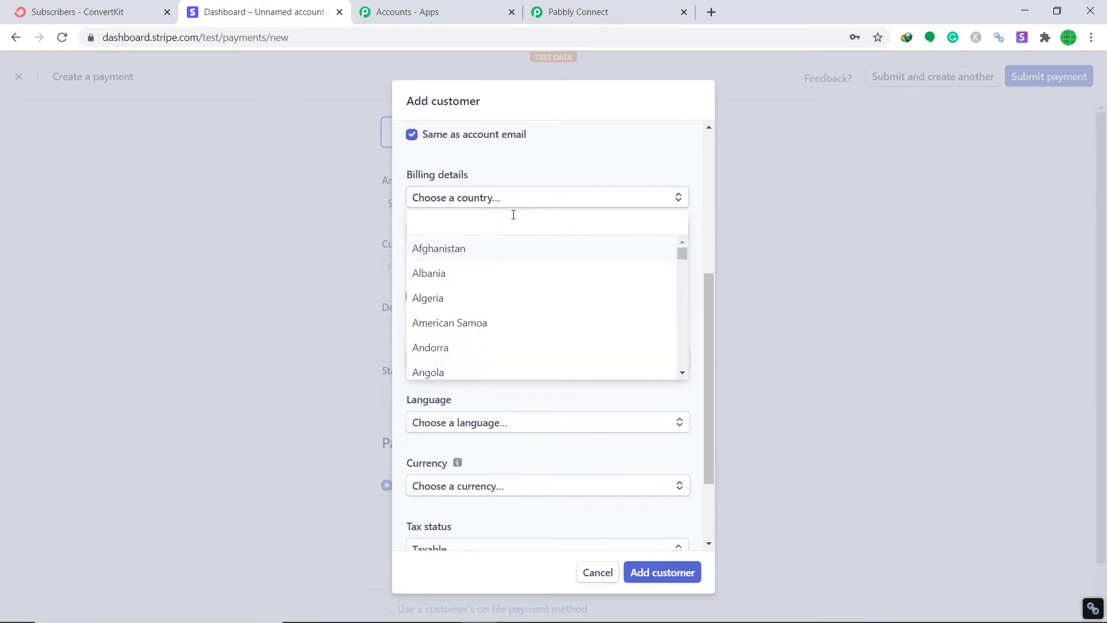
type("Fran")
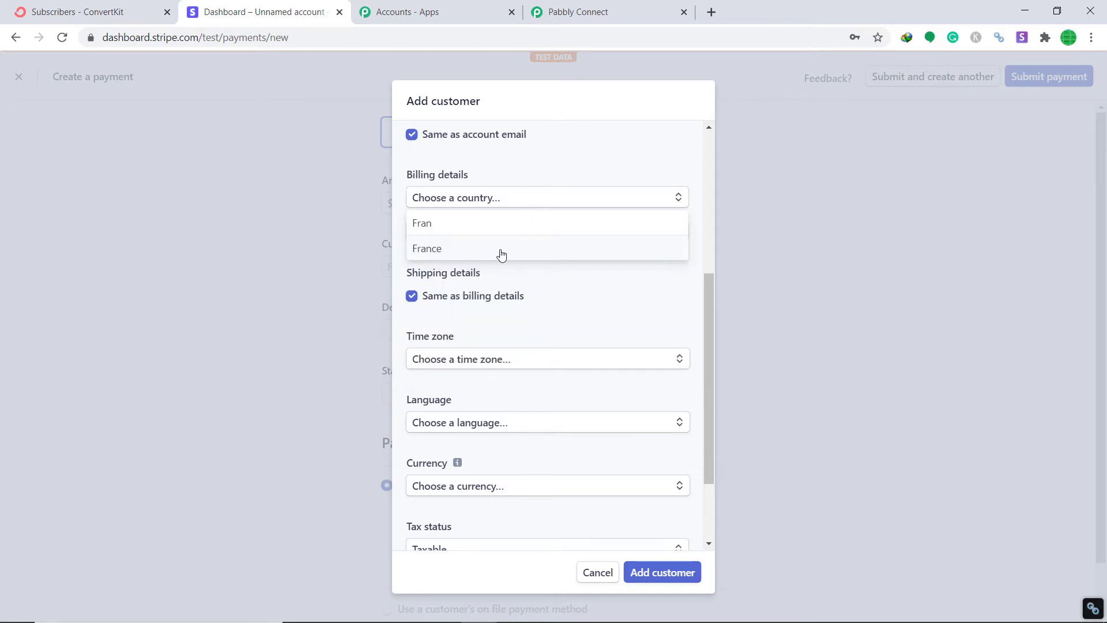
left_click(500, 249)
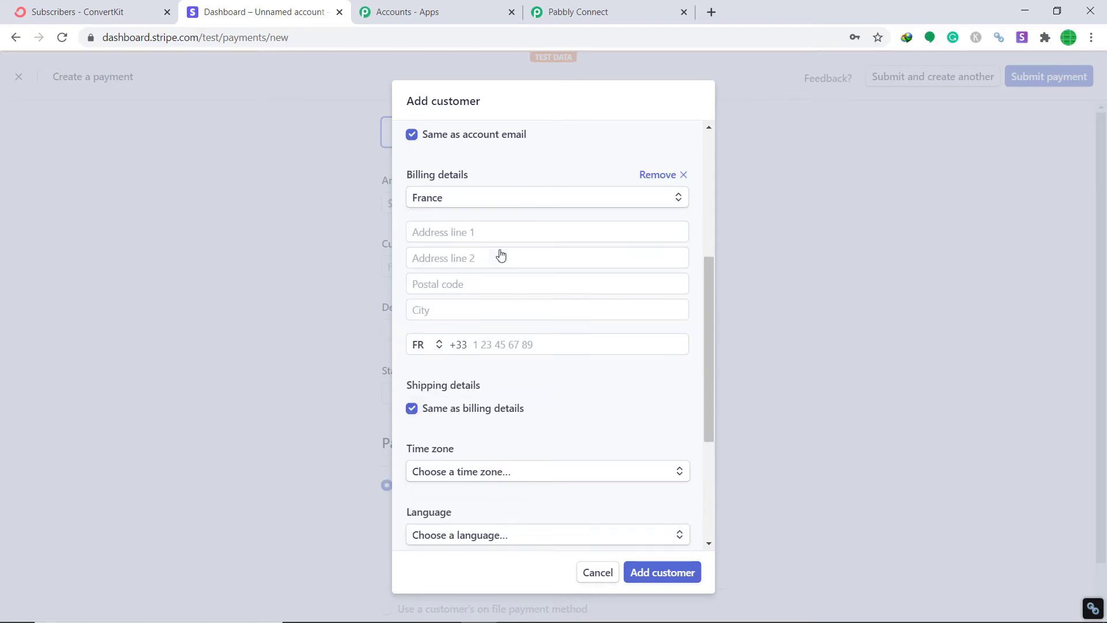
left_click(424, 233)
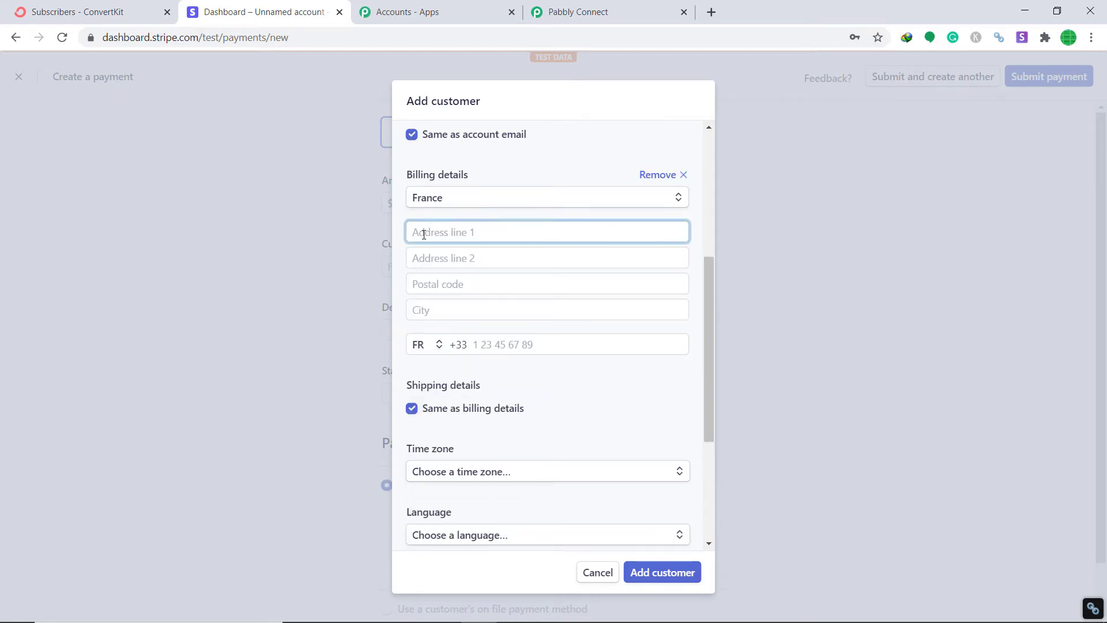
type("E-105 Near Bolevard Roard")
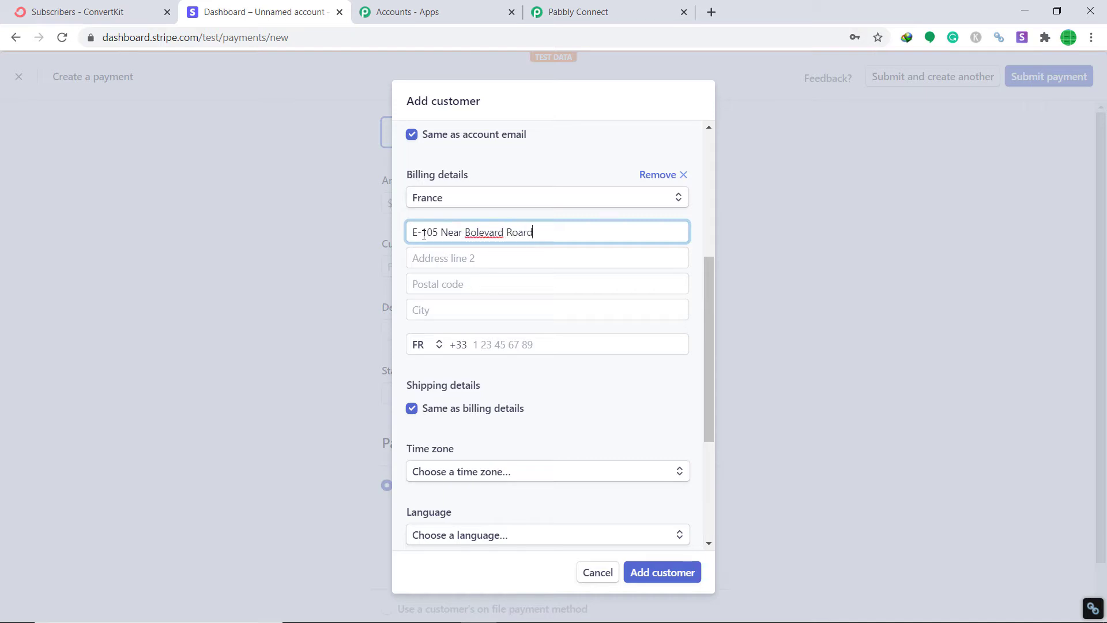
key("BackSpace")
key("BackSpace")
key("BackSpace")
type("oard")
right_click(492, 233)
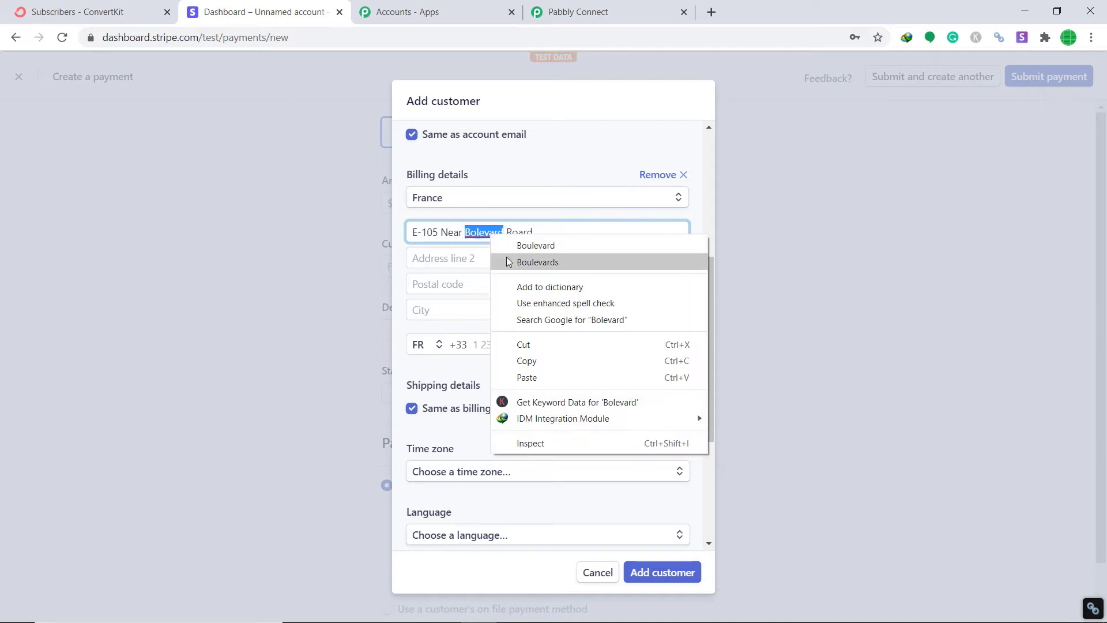
left_click(513, 247)
right_click(529, 232)
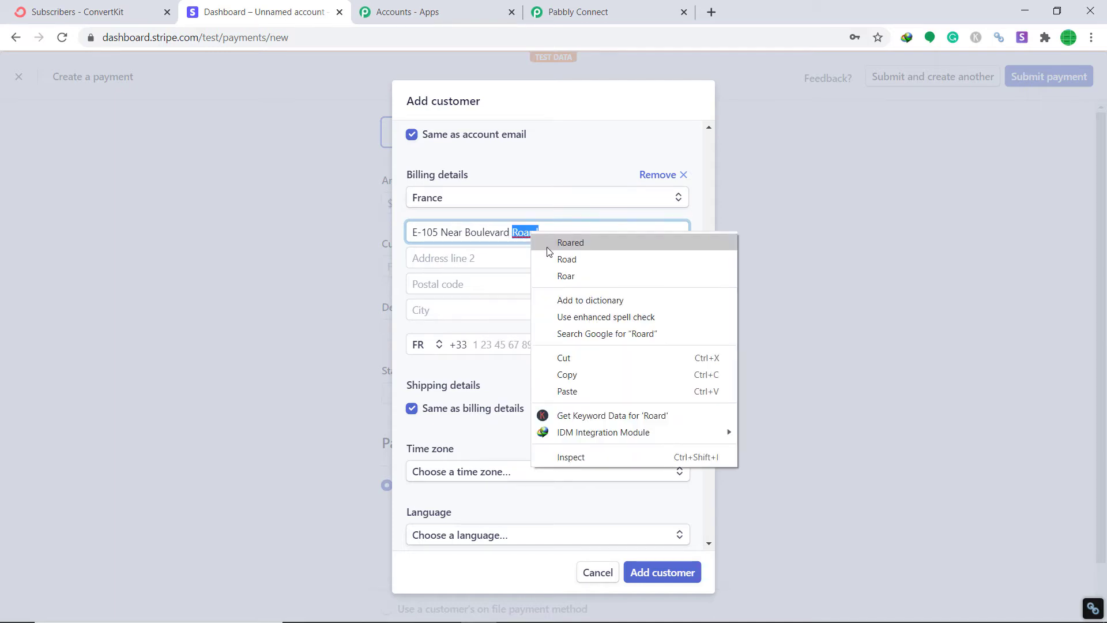
left_click(566, 259)
- Fill in the second address line, postal code, city Paris and the customer's phone number
left_click(472, 265)
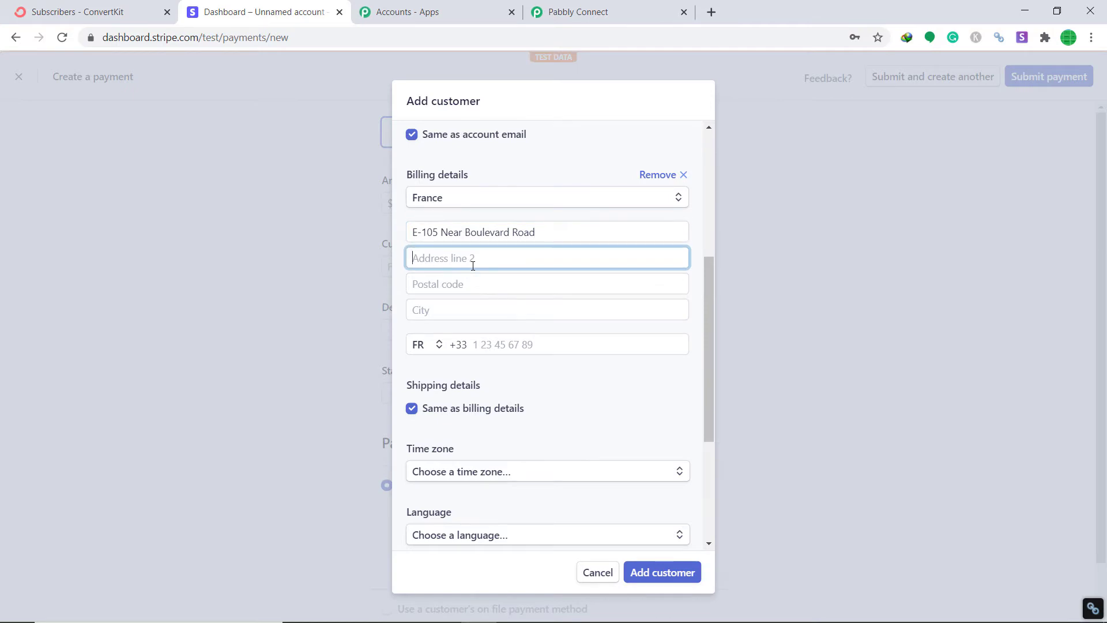
type("Near random village")
key("Tab")
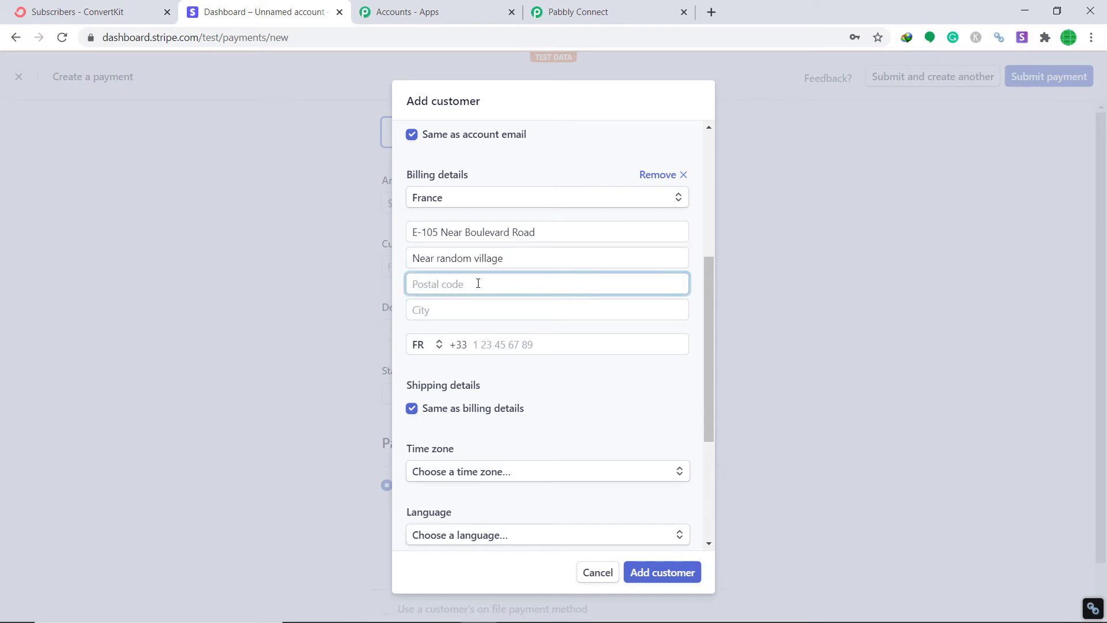
type("75001")
left_click(480, 311)
type("Par")
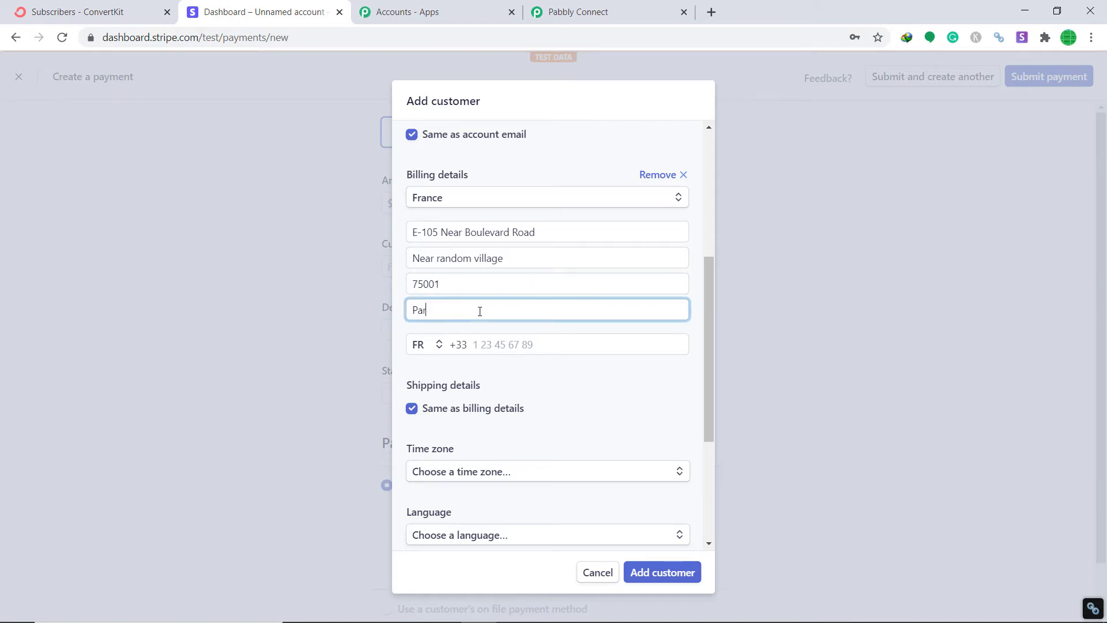
type("is")
left_click(492, 344)
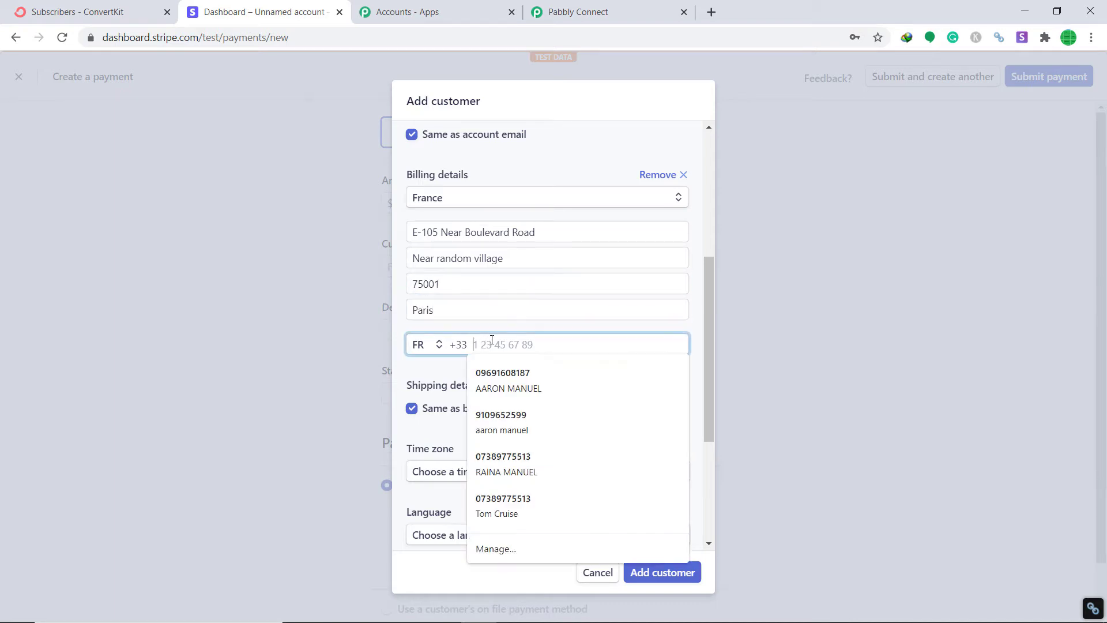
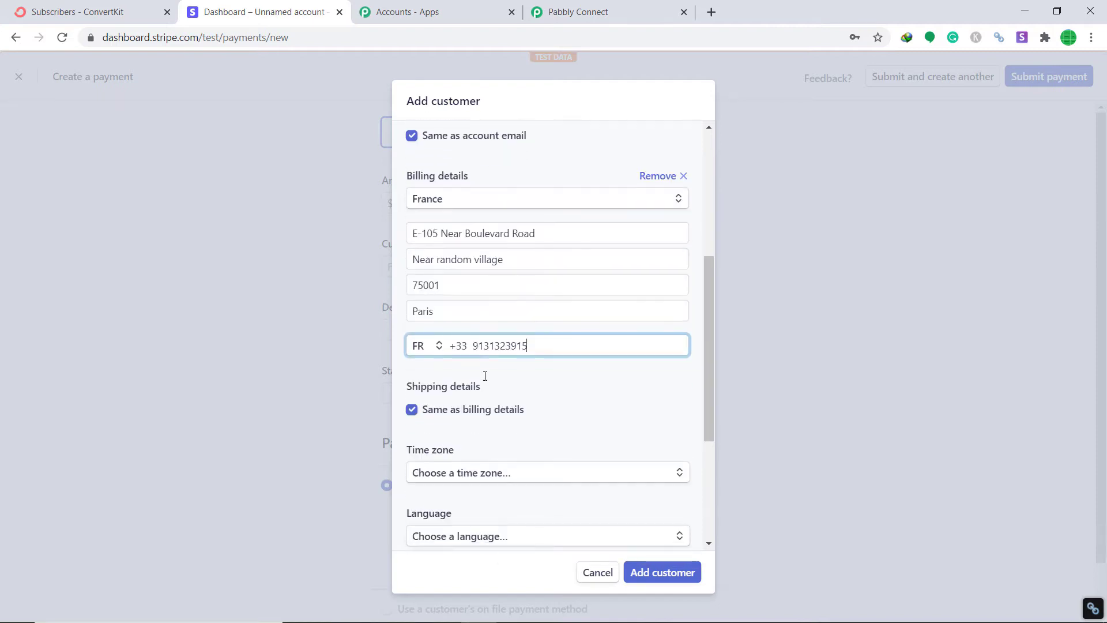
- Set the customer's language to French and currency to CHF - Swiss Franc, then add the customer
scroll(494, 430, "down", 1)
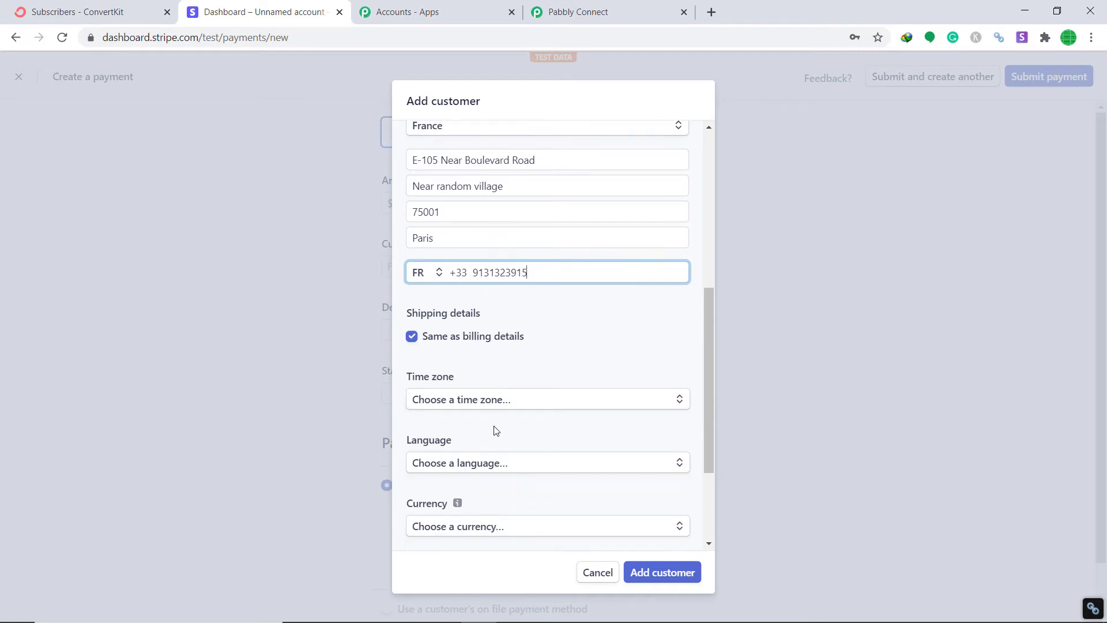
left_click(500, 410)
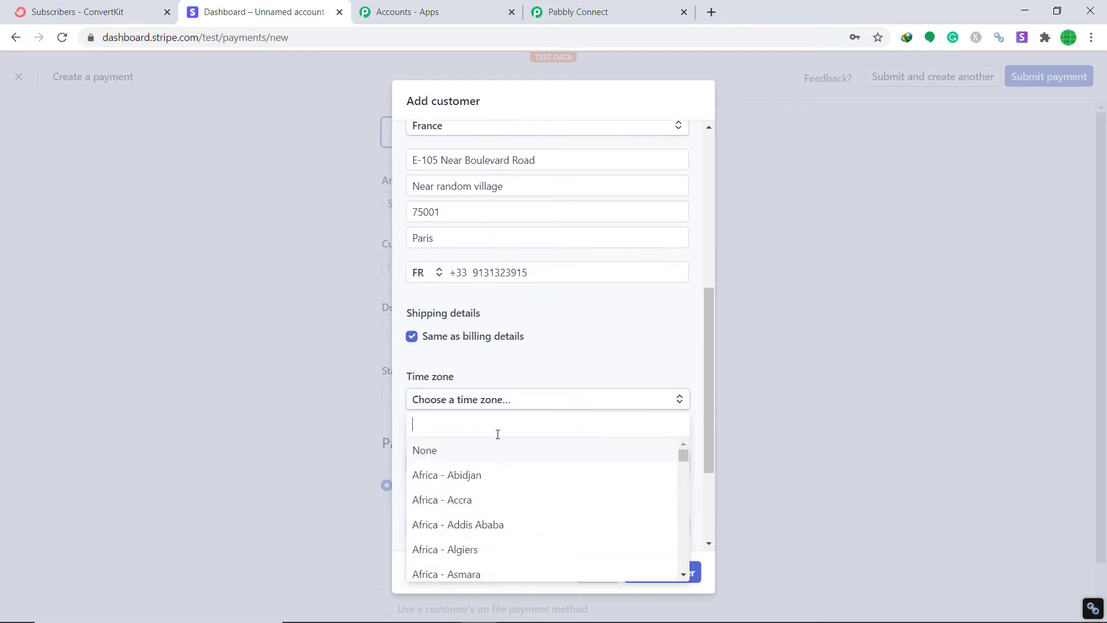
left_click(512, 410)
scroll(538, 396, "down", 1)
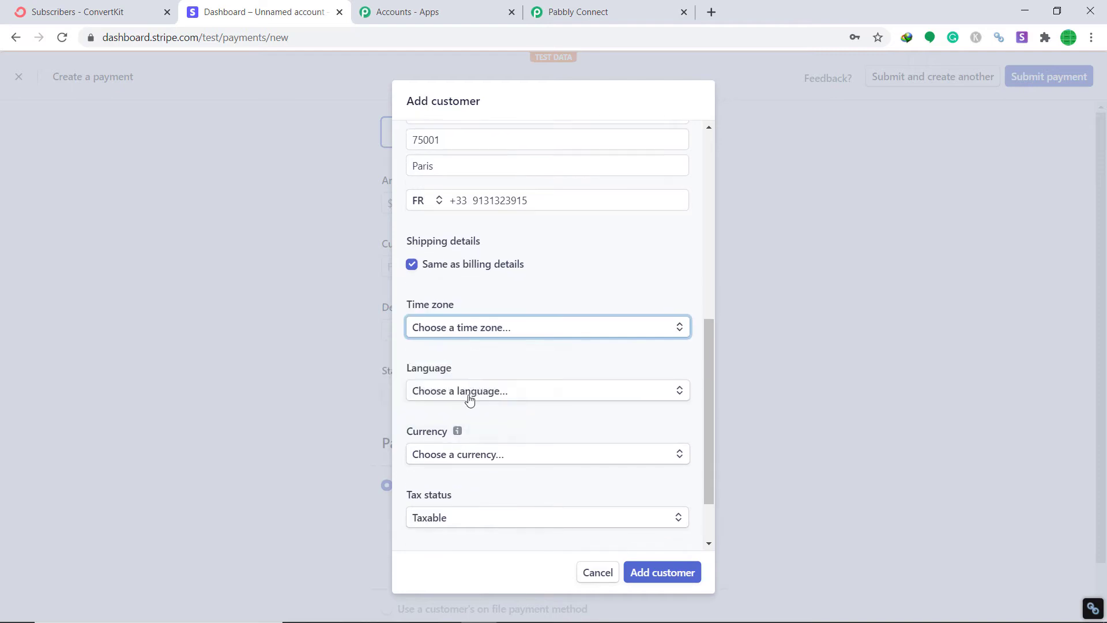
left_click(477, 390)
type("Fren")
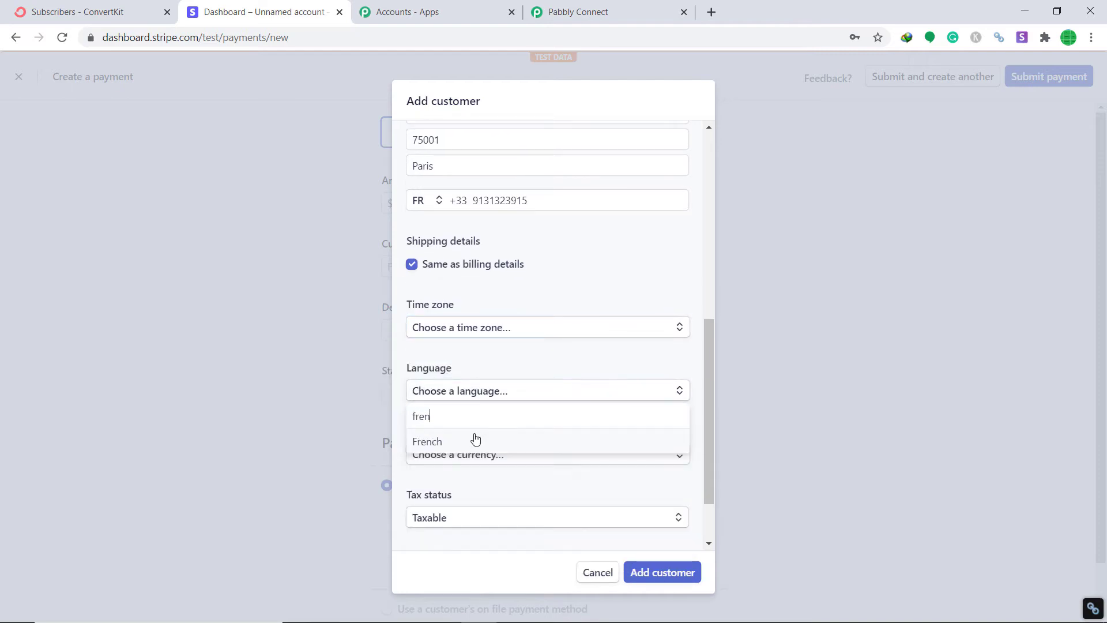
left_click(477, 439)
scroll(477, 441, "down", 1)
left_click(483, 376)
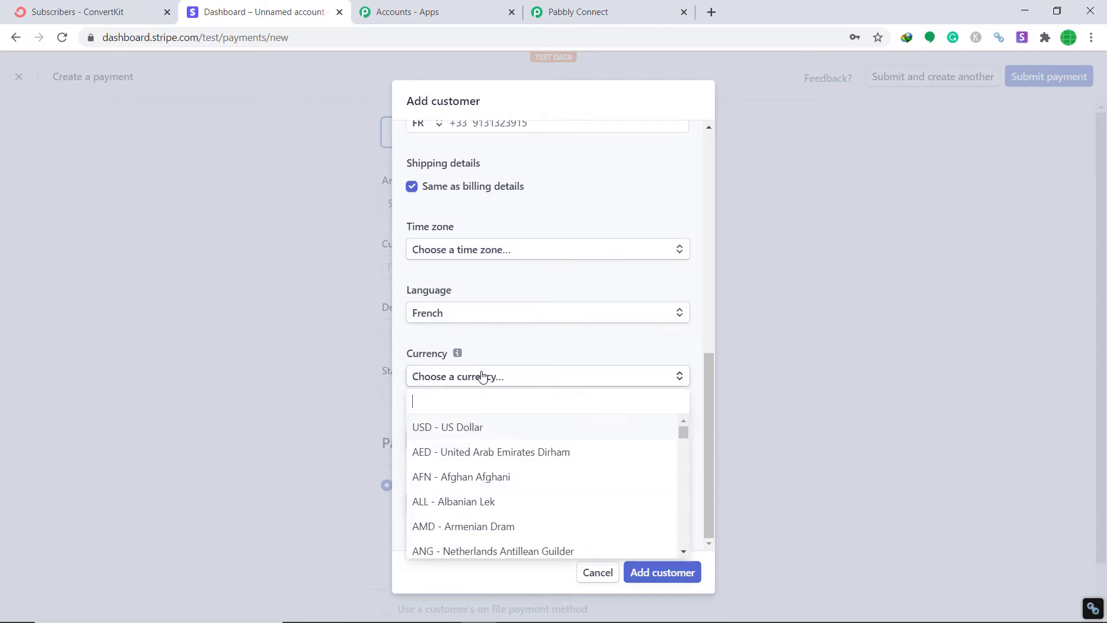
type("swis")
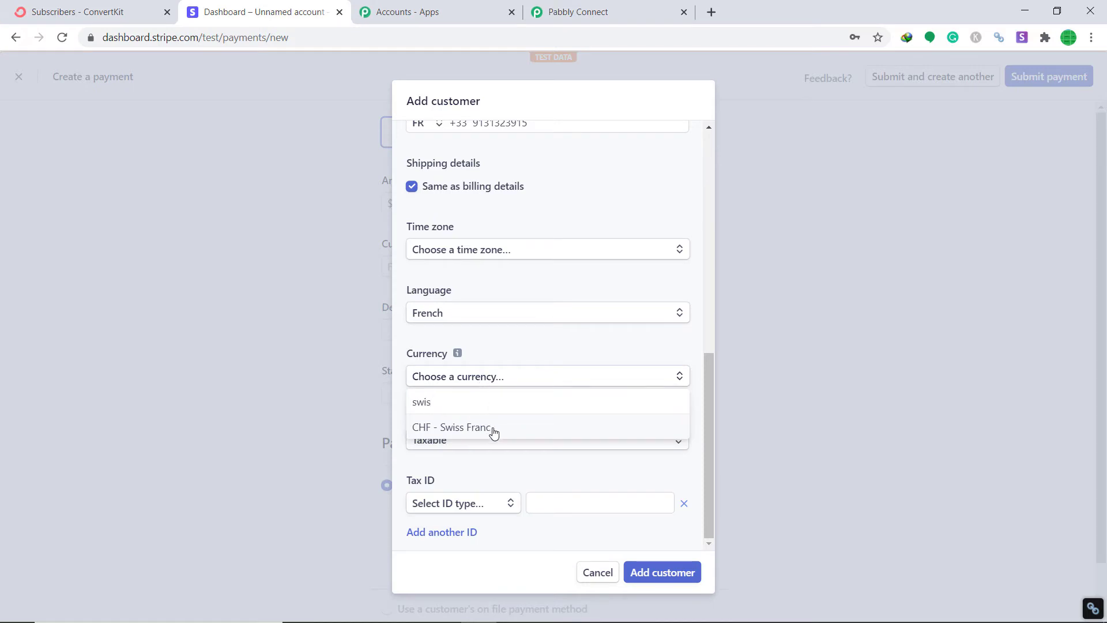
left_click(491, 430)
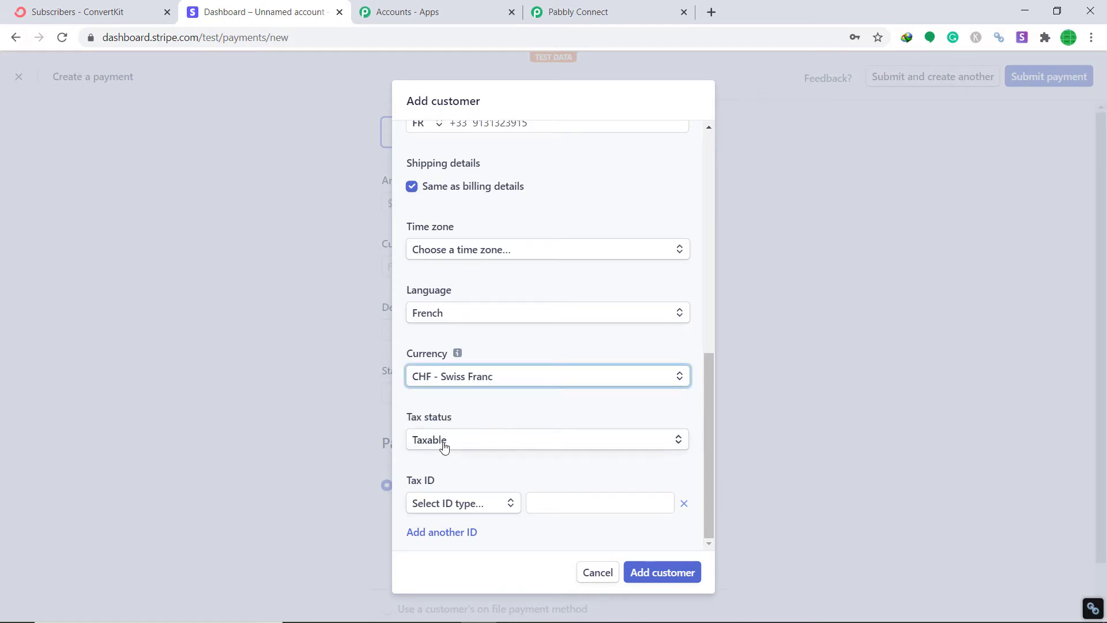
left_click(665, 571)
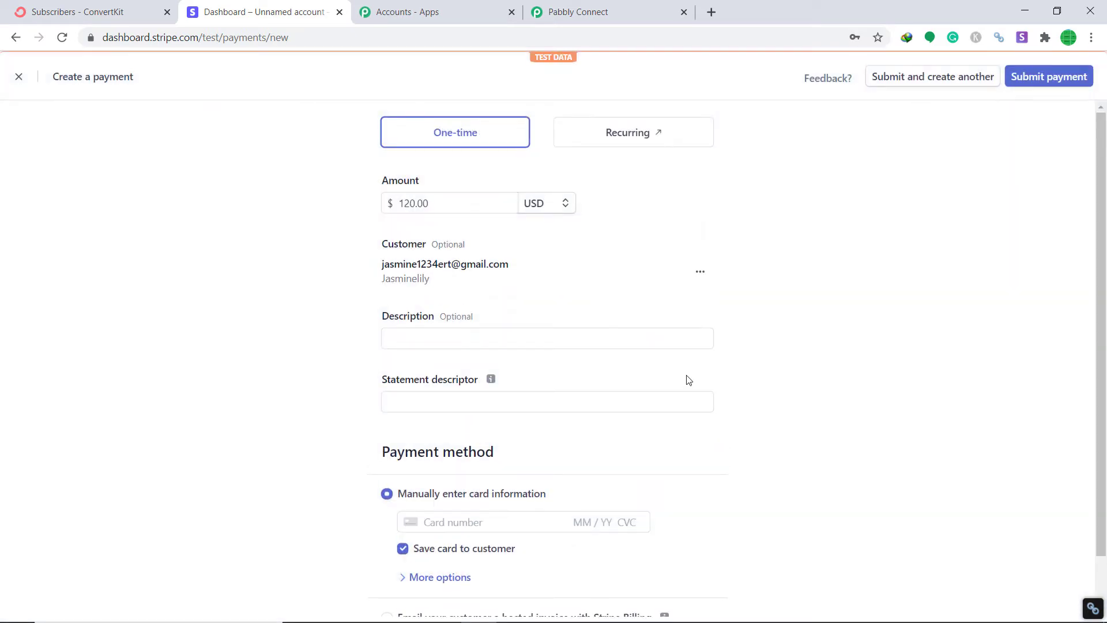
- Use Name as the payment description and pabbly as the statement descriptor
scroll(616, 337, "down", 1)
scroll(565, 344, "up", 1)
left_click(531, 344)
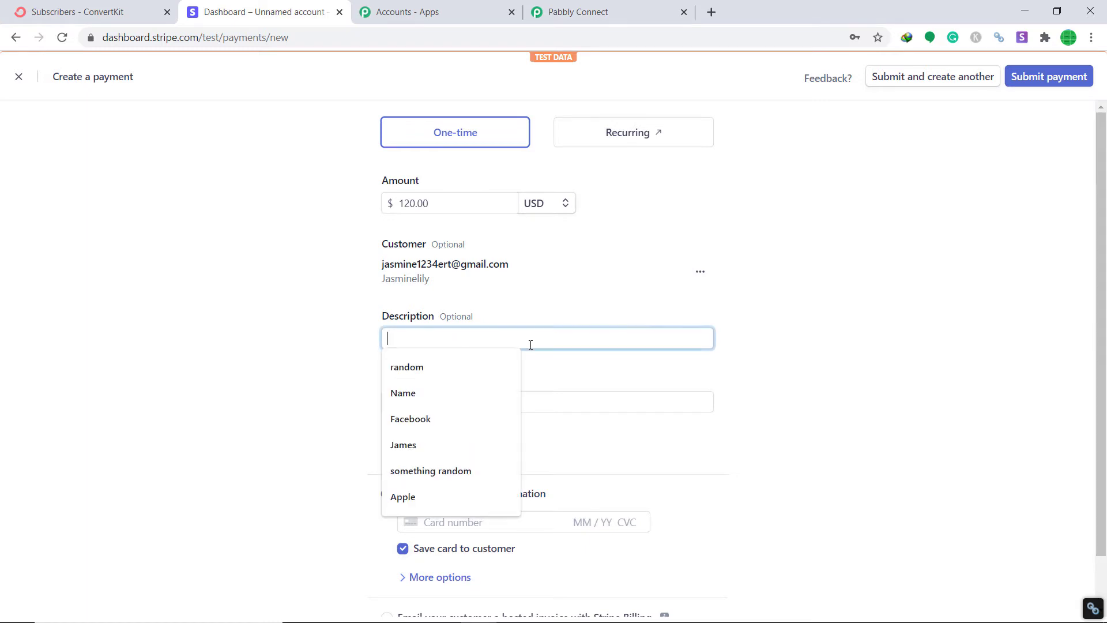
left_click(457, 383)
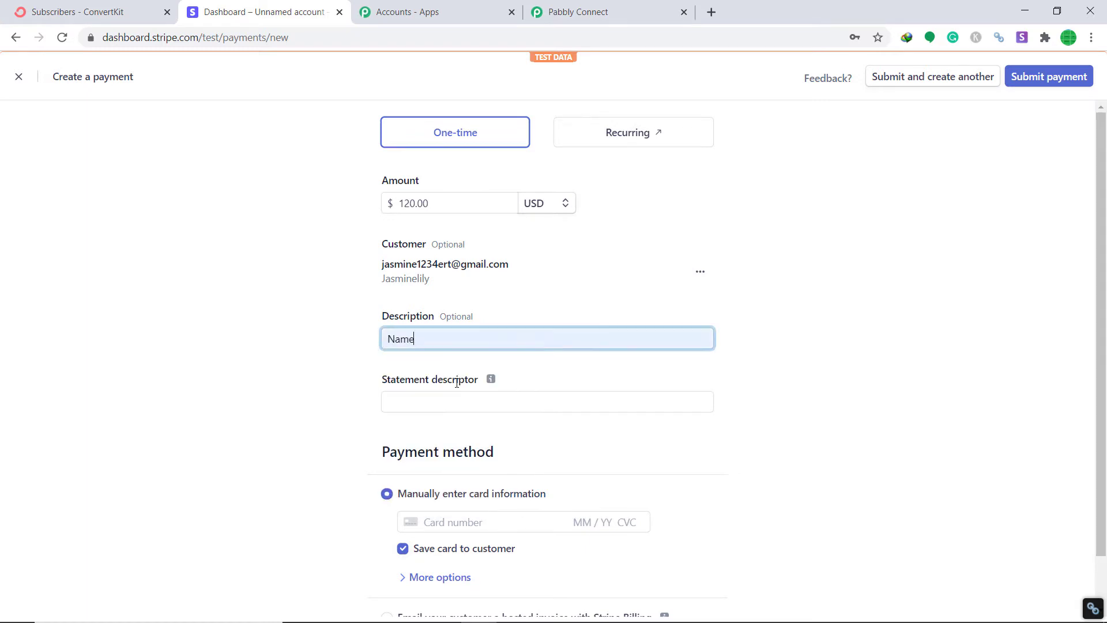
left_click(456, 397)
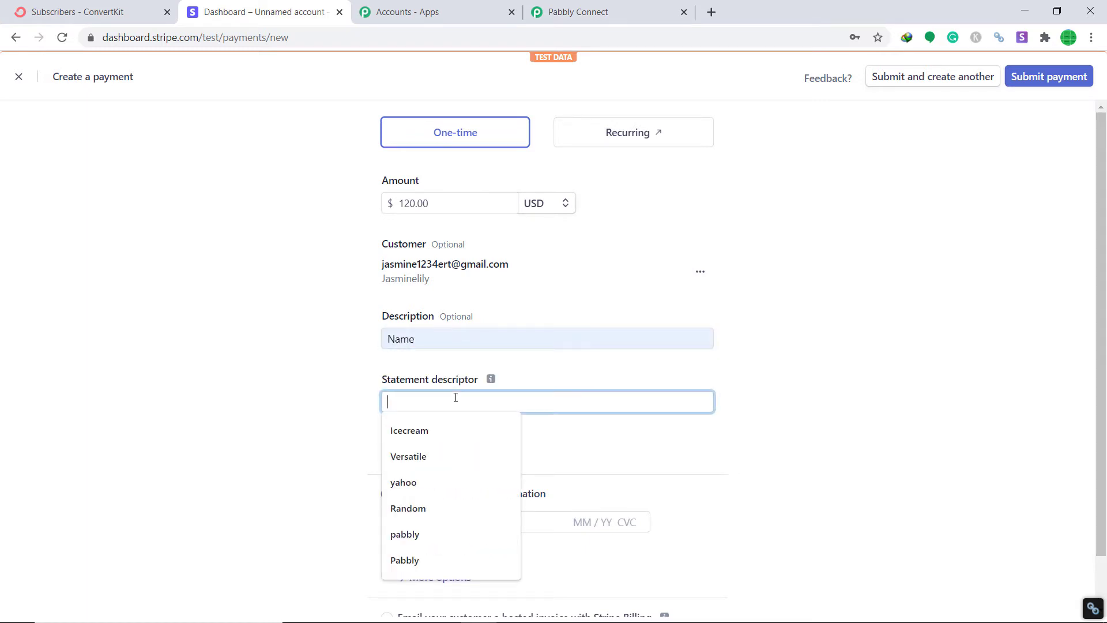
type("p")
key("BackSpace")
type("pabbly")
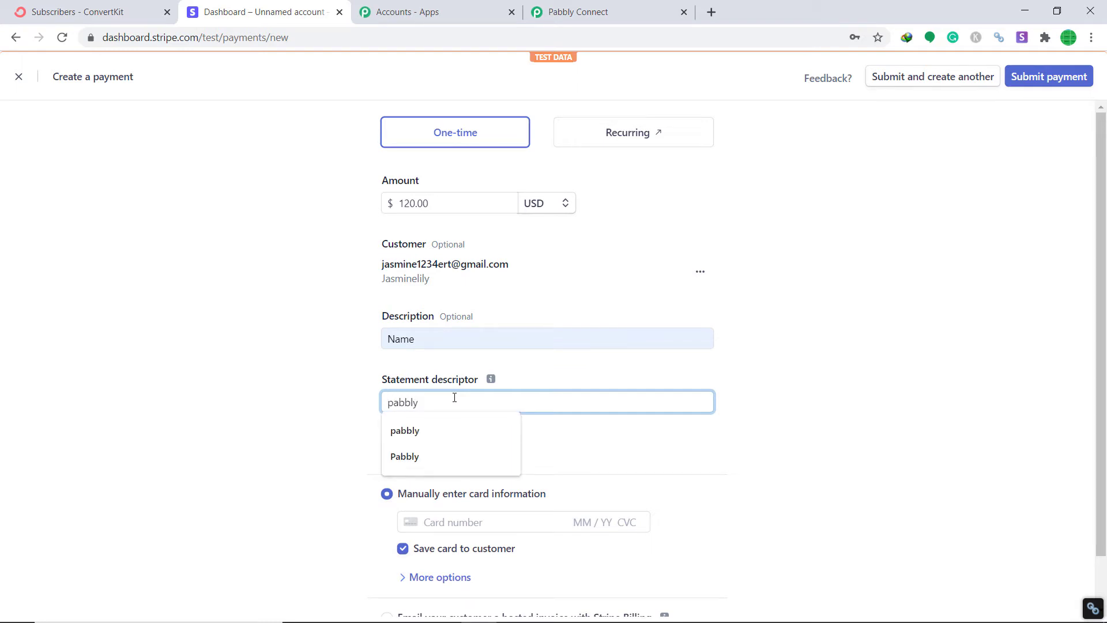
left_click(931, 345)
- Enter the test Visa card number, expiry and CVC, then submit the $120.00 payment
scroll(1105, 425, "down", 1)
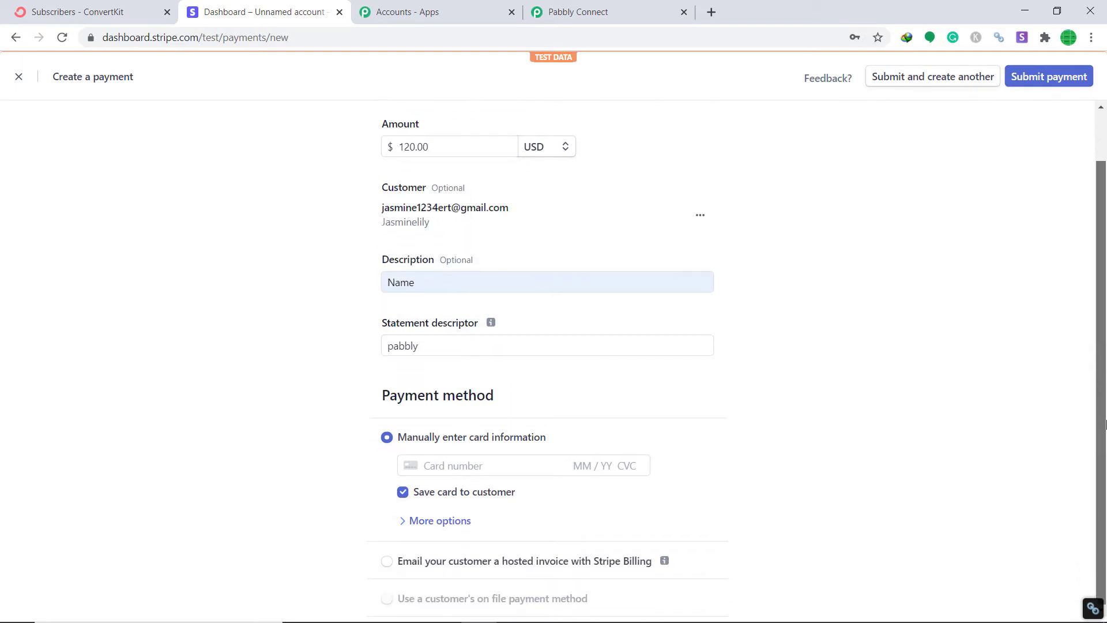
left_click(440, 464)
type("4")
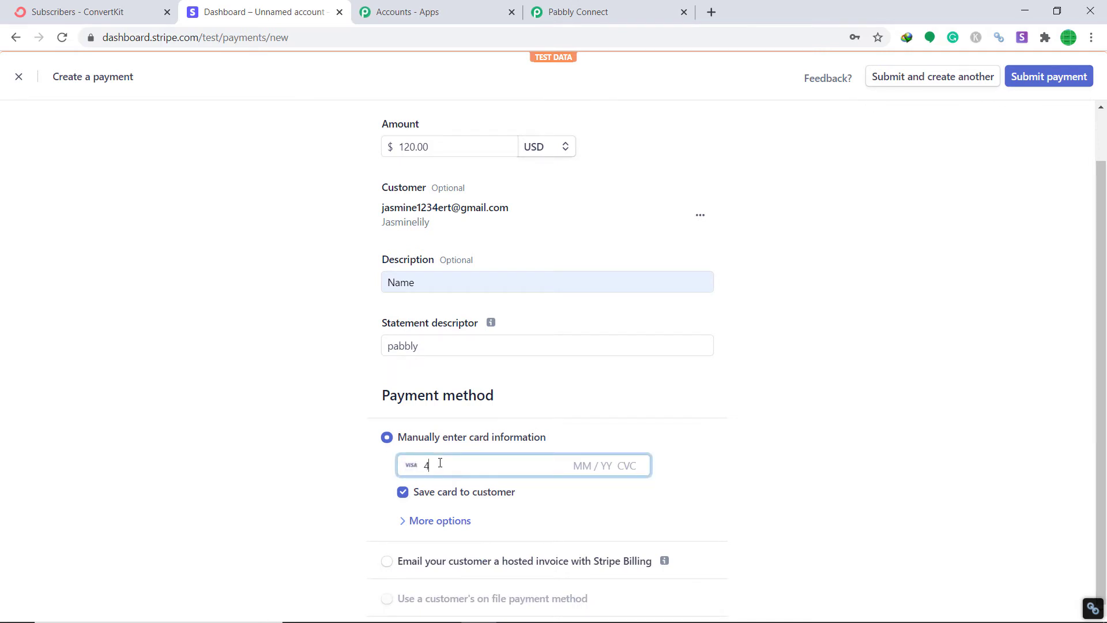
type("242 4424 2424 2424")
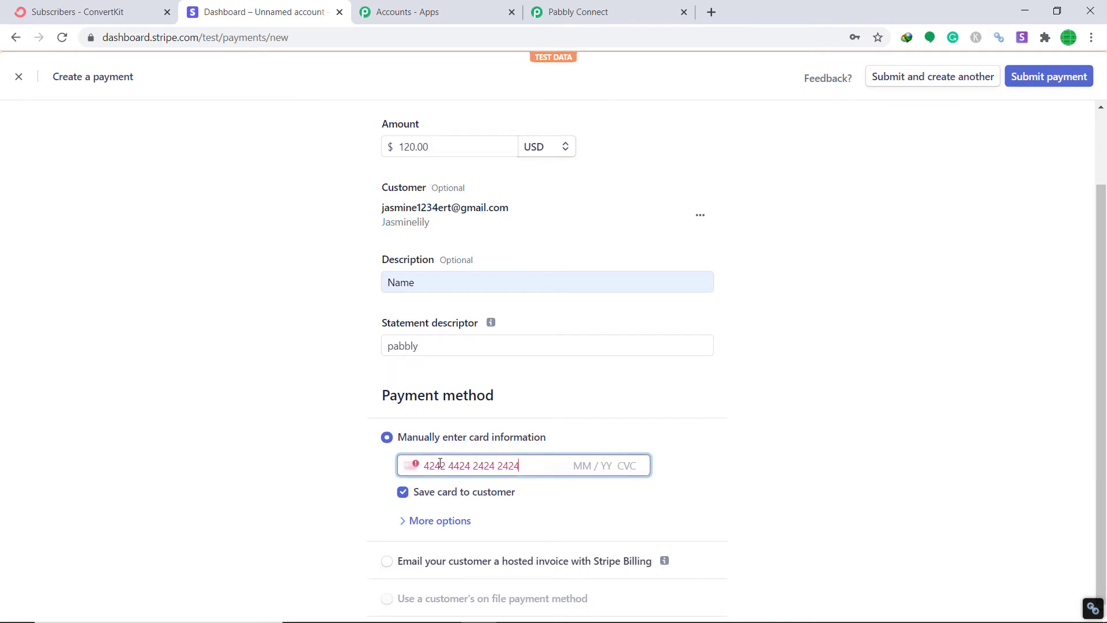
key("BackSpace")
key("BackSpace")
key("BackSpace")
key("BackSpace")
key("BackSpace")
key("BackSpace")
key("BackSpace")
key("BackSpace")
key("BackSpace")
key("BackSpace")
key("BackSpace")
key("BackSpace")
key("BackSpace")
key("BackSpace")
key("BackSpace")
key("BackSpace")
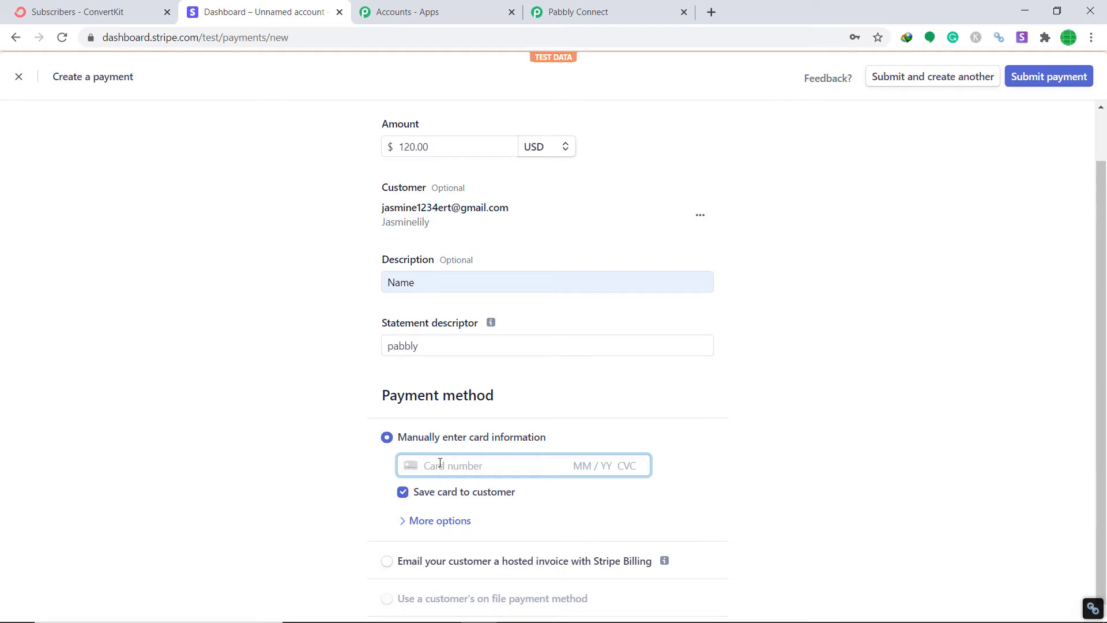
type("4242424242424244")
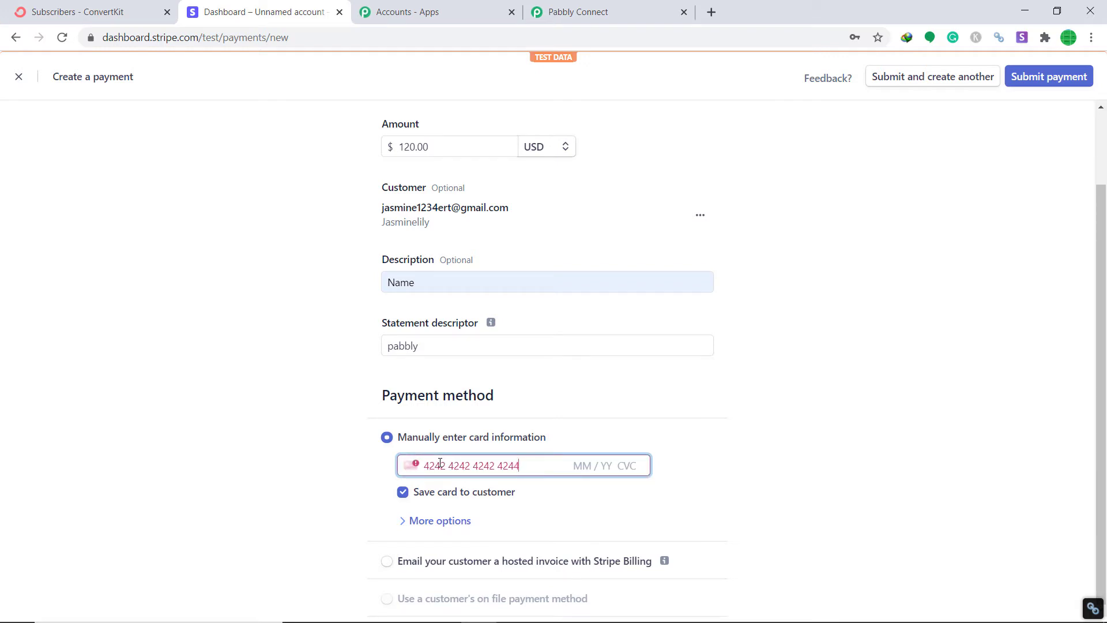
key("BackSpace")
type("2 ")
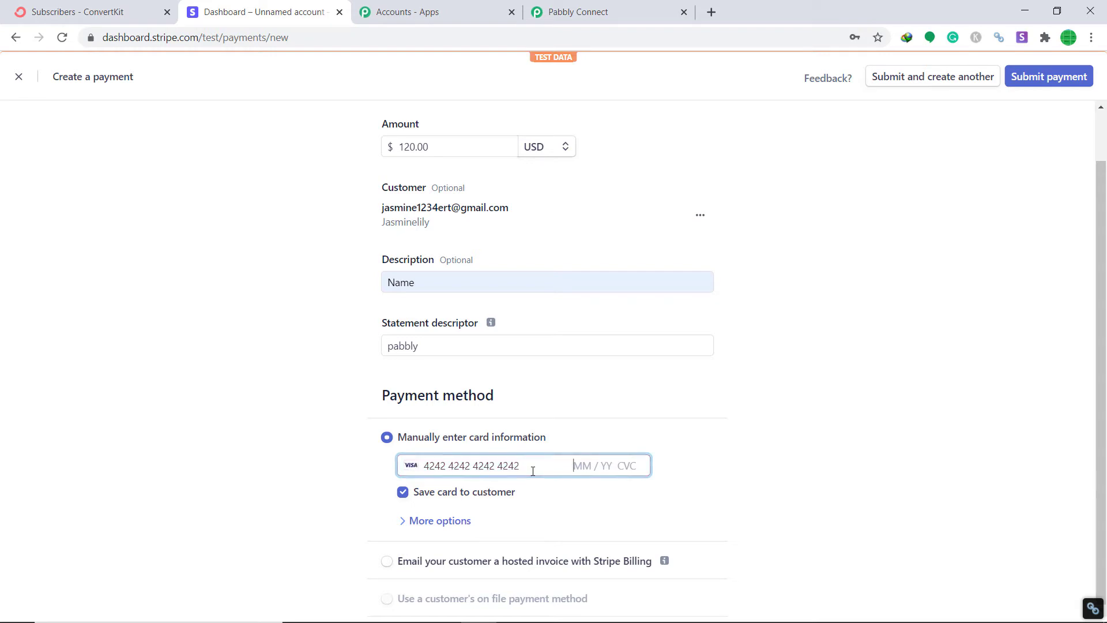
type("04 / 24 444")
left_click(1034, 85)
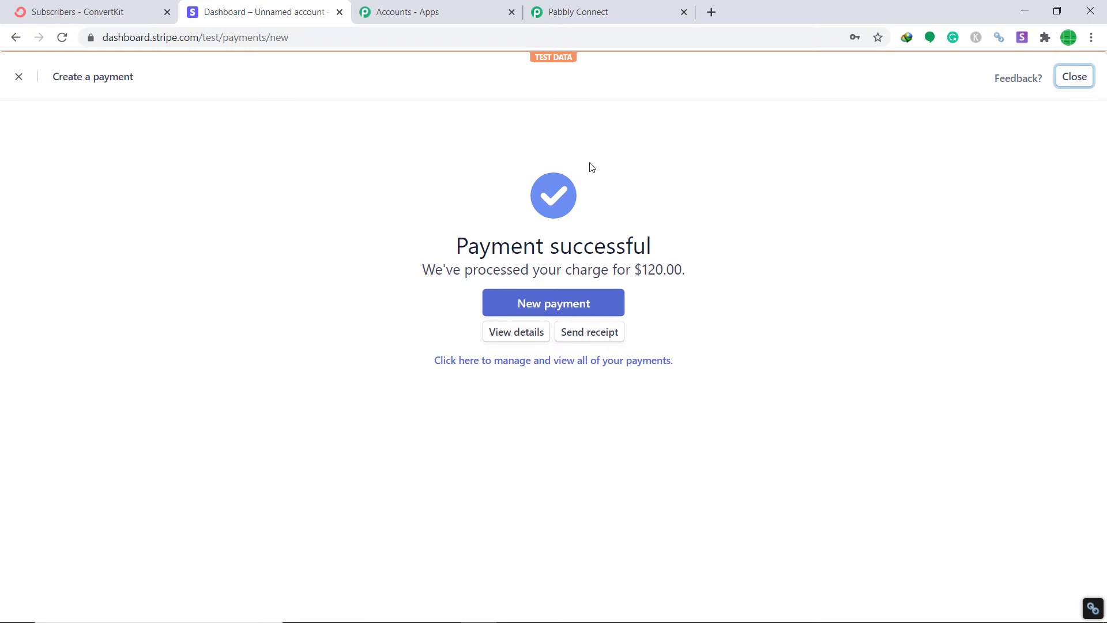
- Review the captured Stripe webhook response in Pabbly Connect, then add an action step below the trigger
left_click(580, 14)
scroll(1088, 436, "down", 5)
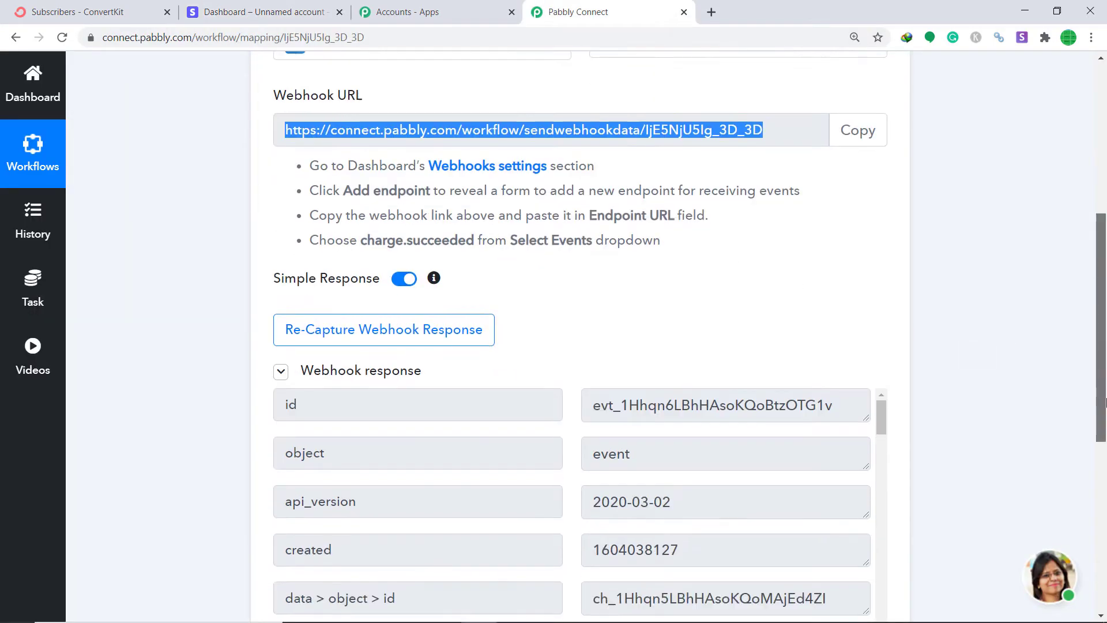
scroll(751, 410, "down", 1)
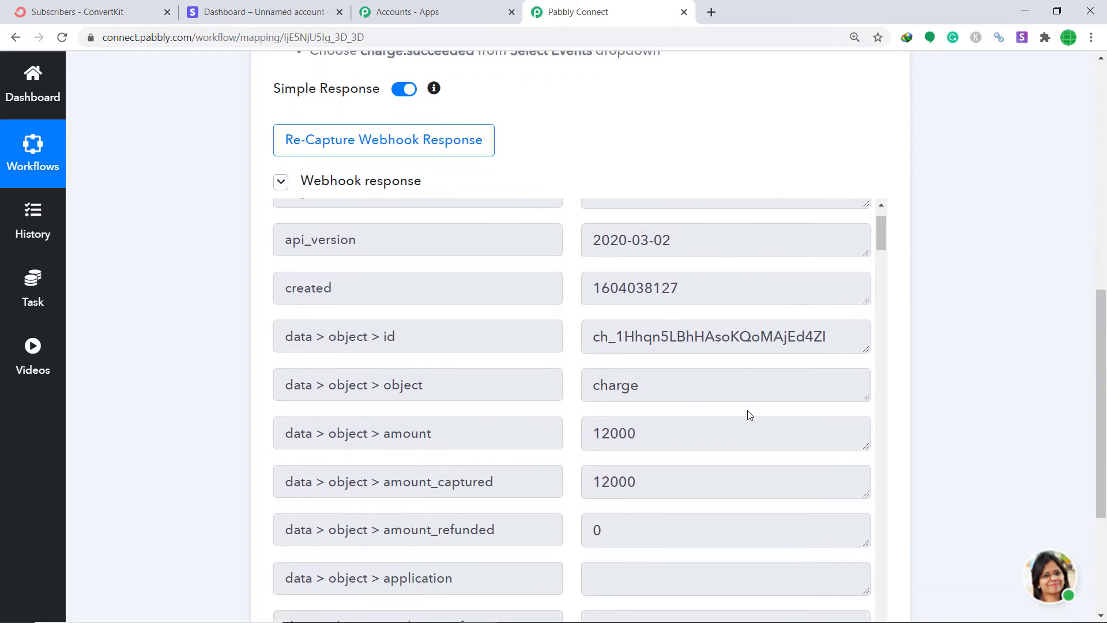
scroll(672, 443, "down", 1)
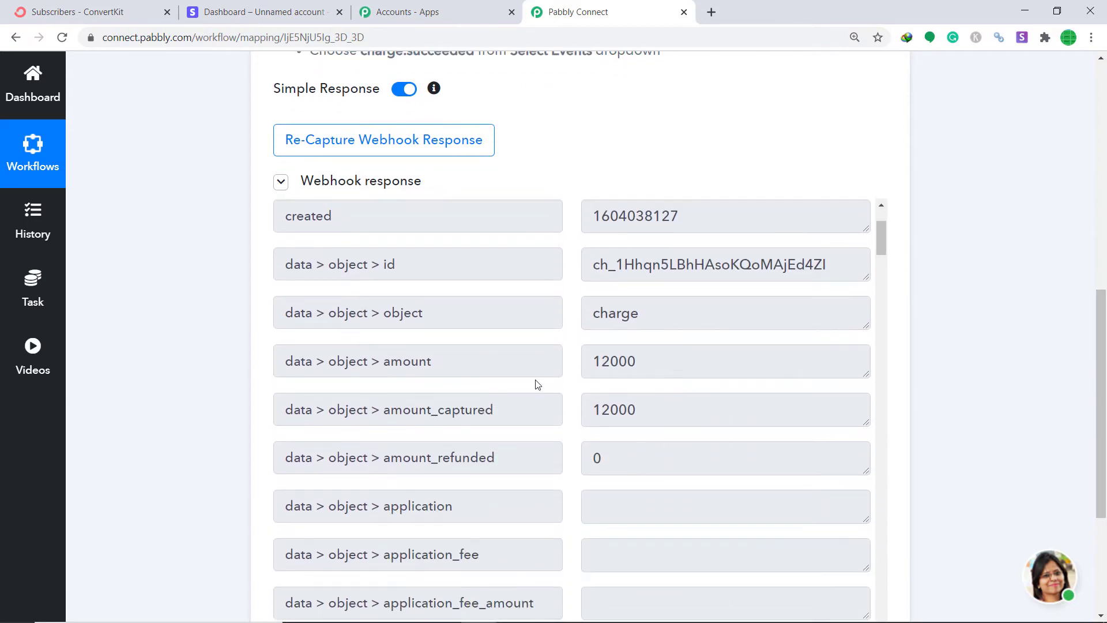
scroll(657, 373, "down", 1)
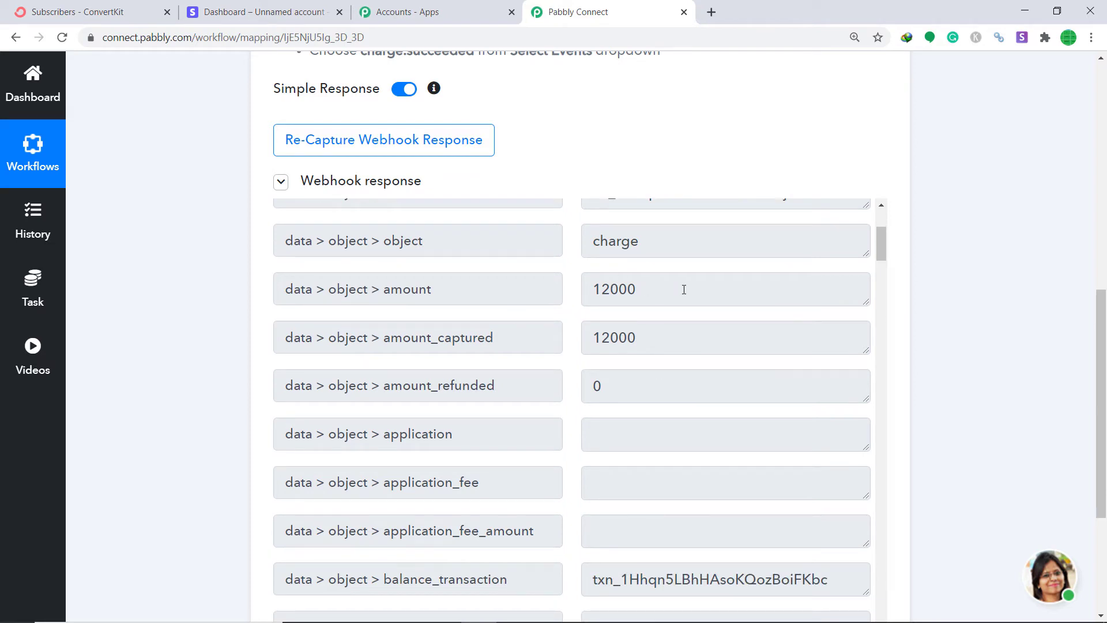
scroll(584, 299, "down", 6)
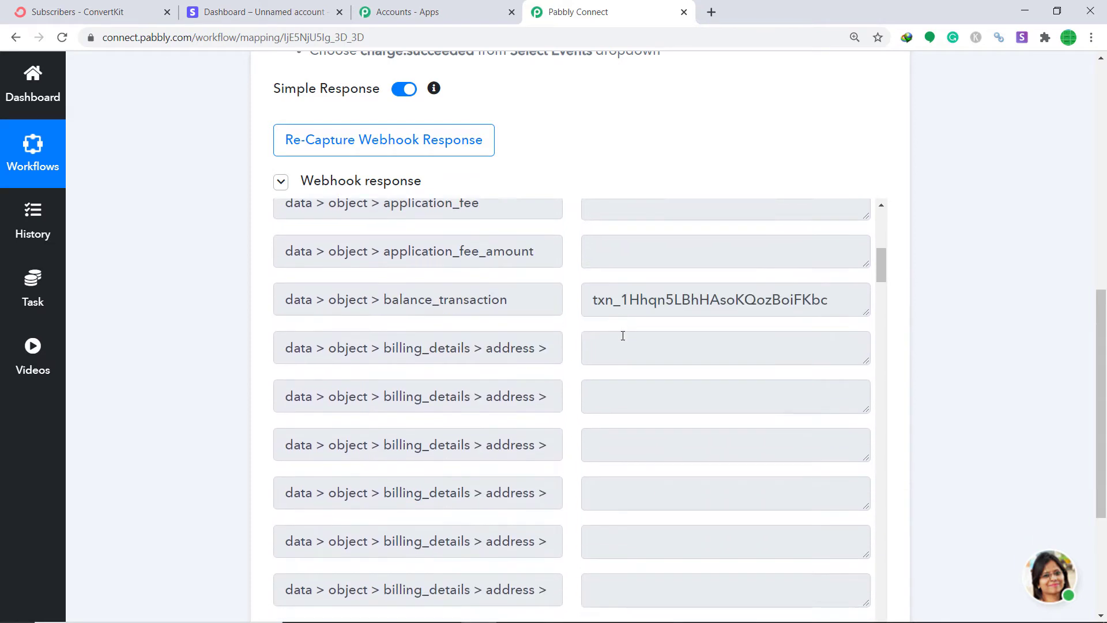
scroll(622, 335, "up", 1)
scroll(622, 334, "down", 6)
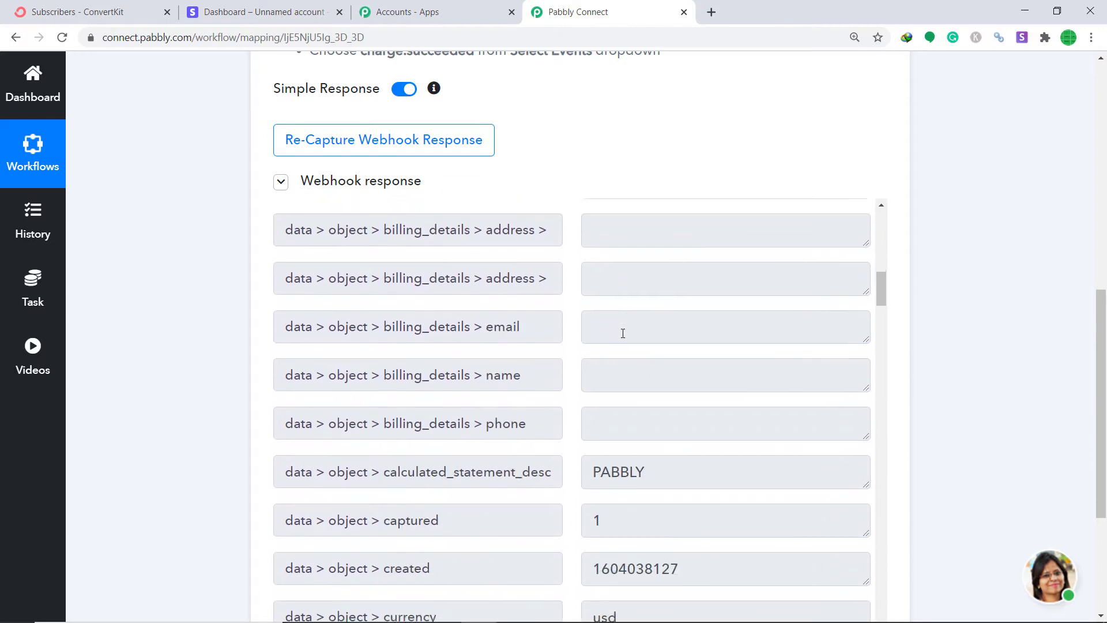
scroll(677, 286, "down", 3)
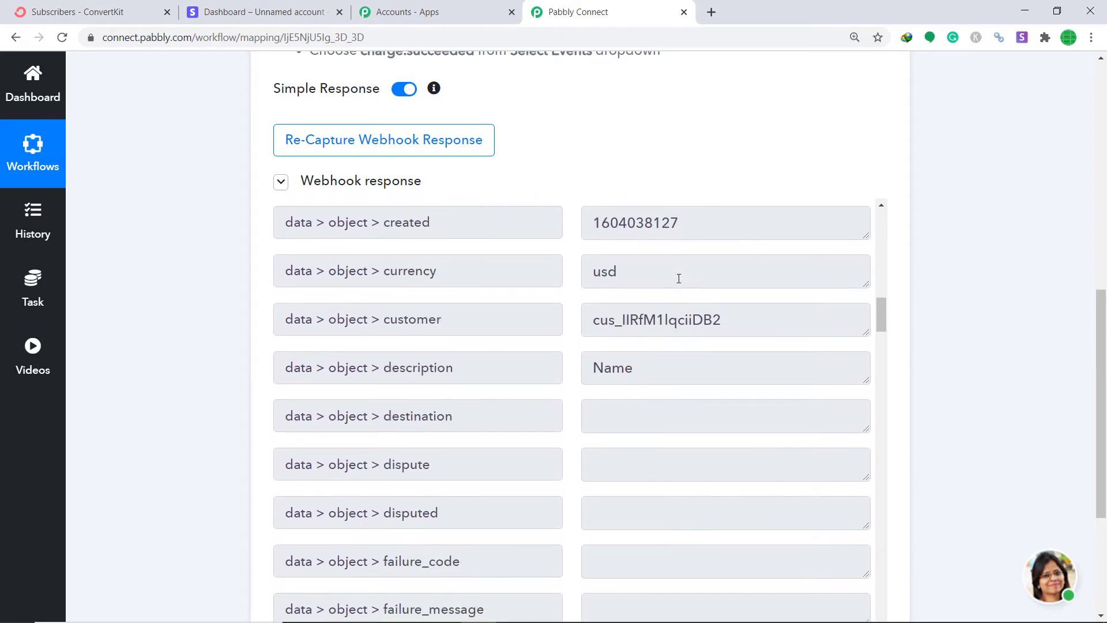
scroll(582, 336, "down", 3)
scroll(582, 335, "down", 10)
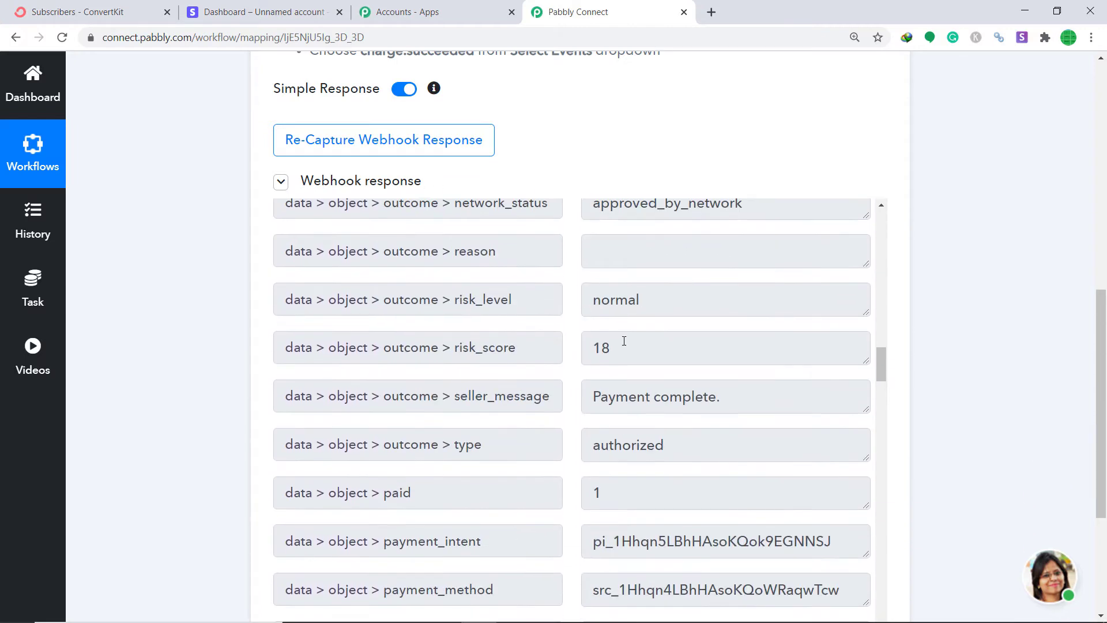
scroll(674, 348, "down", 2)
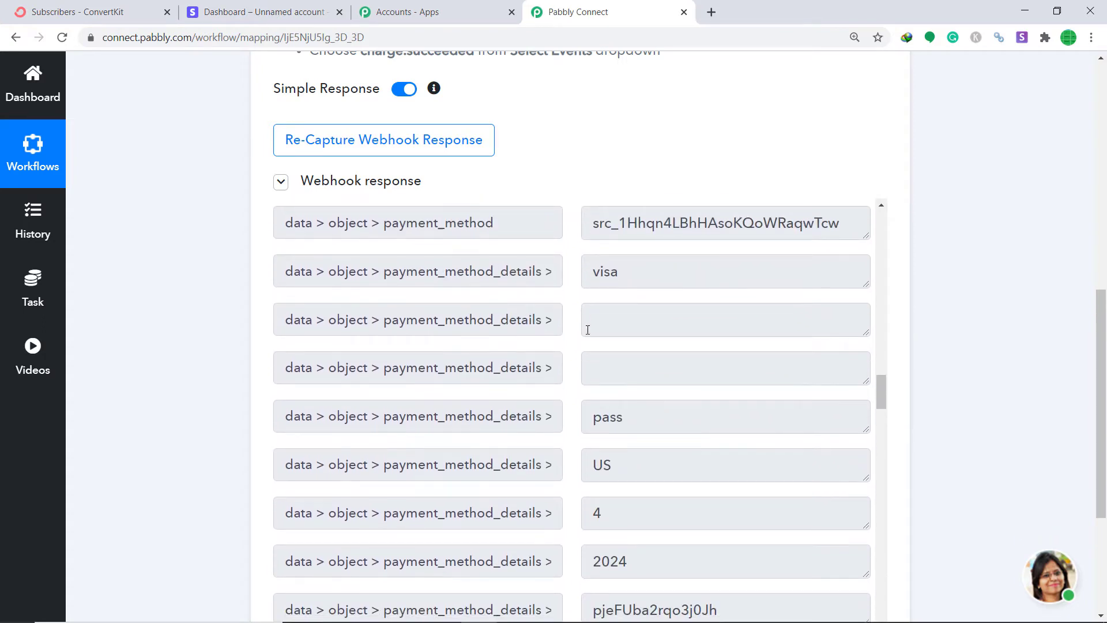
scroll(586, 326, "down", 1)
scroll(650, 391, "down", 1)
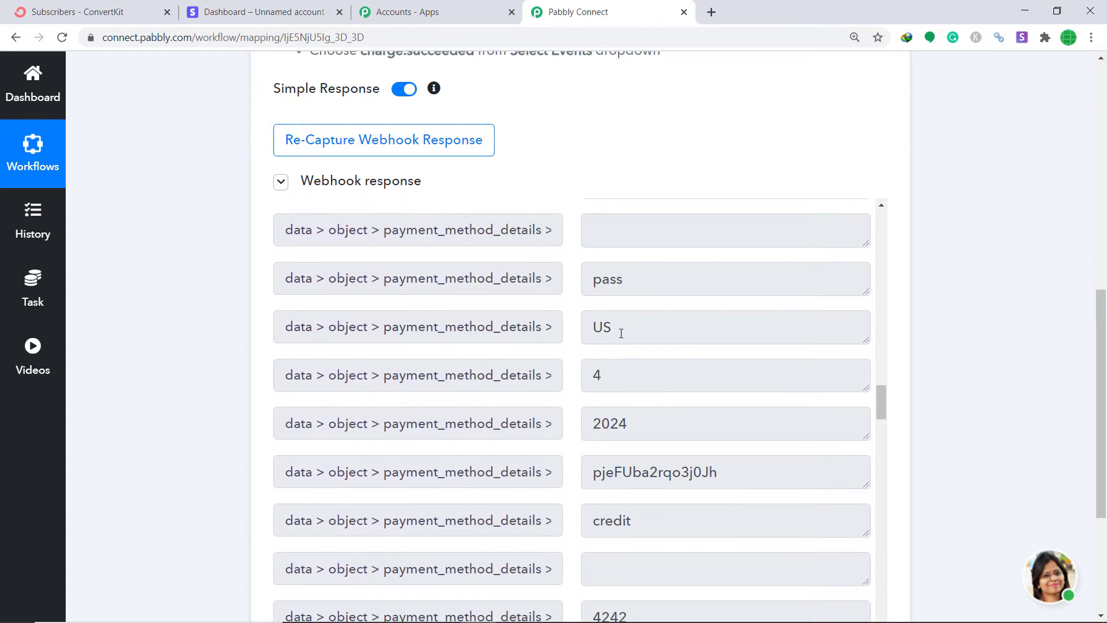
scroll(621, 333, "down", 4)
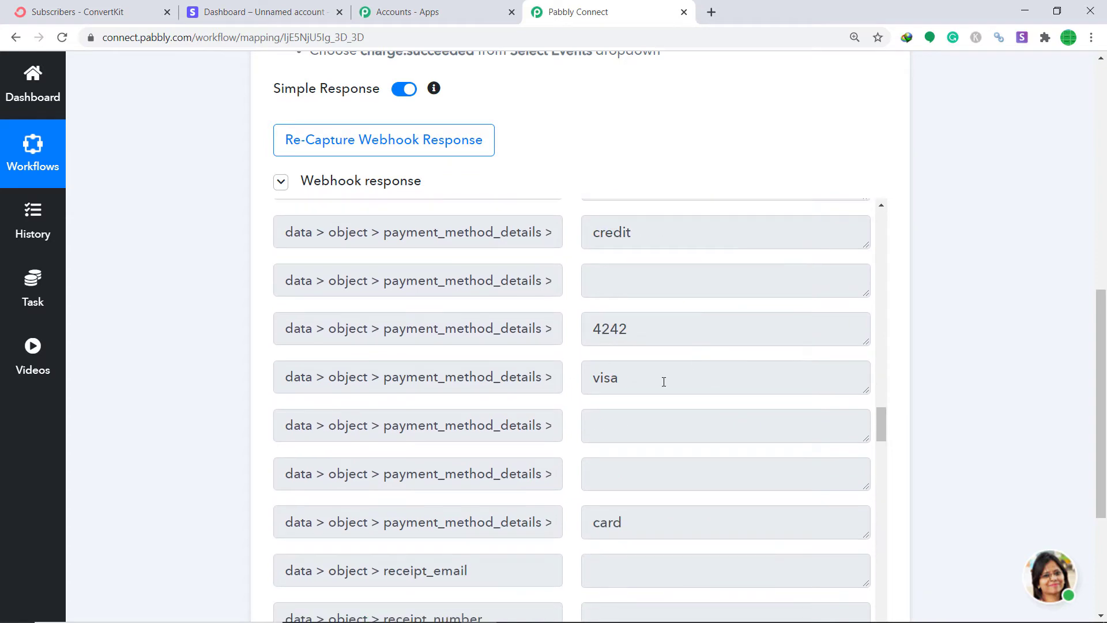
scroll(663, 381, "down", 9)
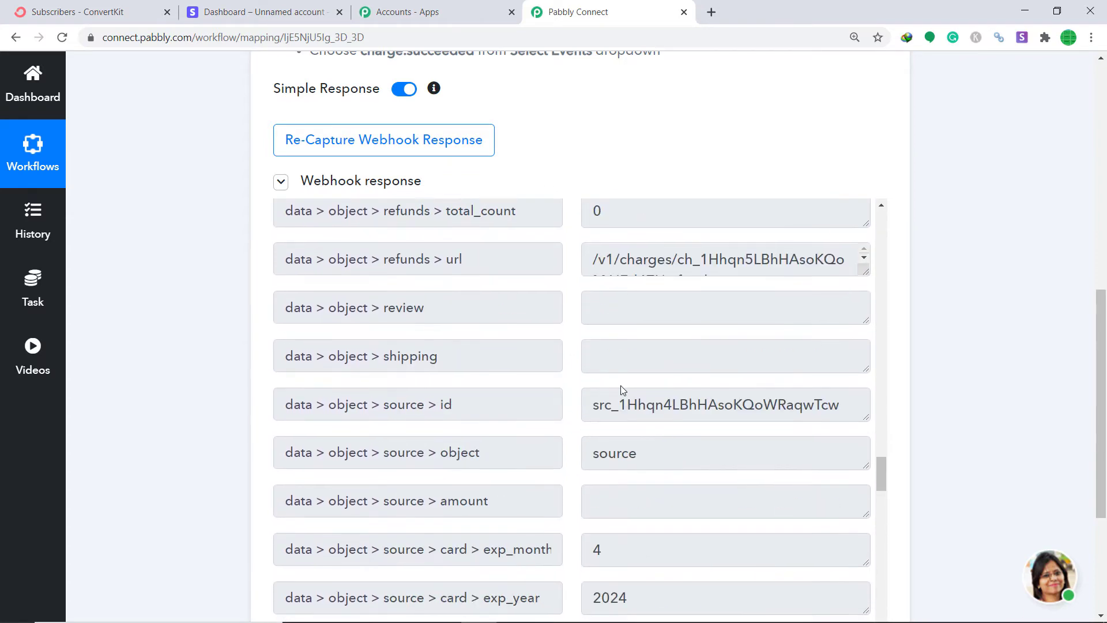
scroll(620, 385, "down", 8)
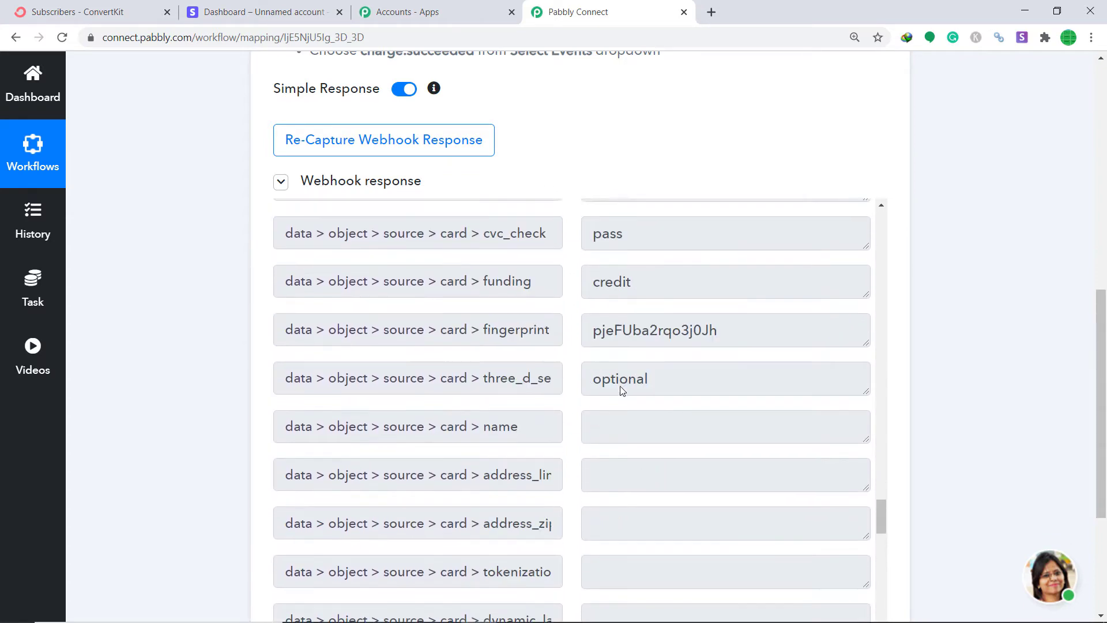
scroll(615, 373, "down", 9)
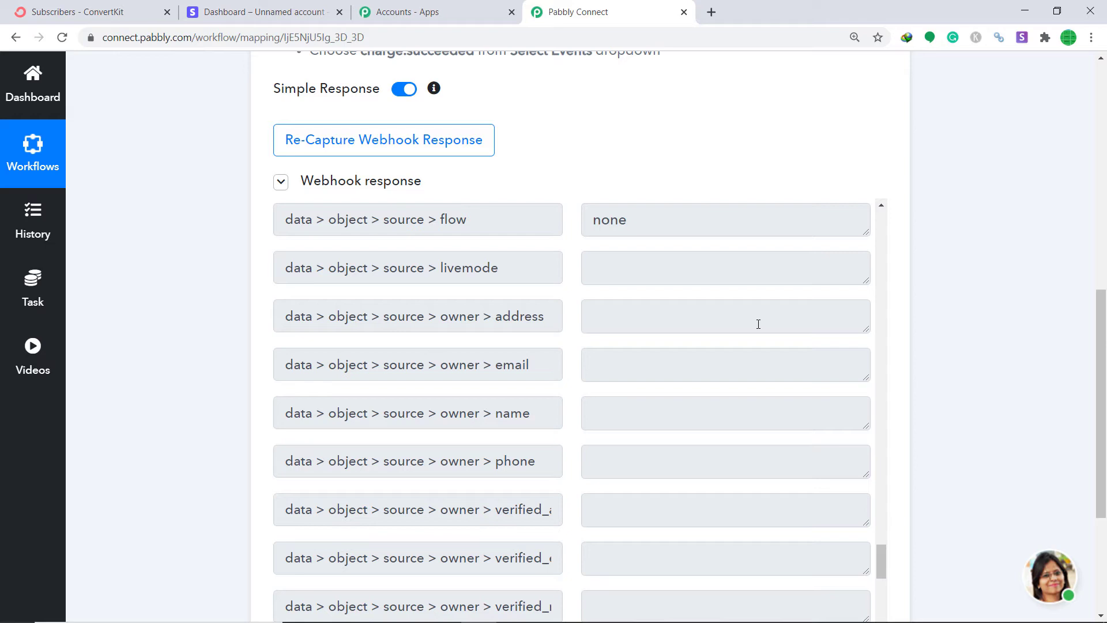
scroll(757, 324, "up", 12)
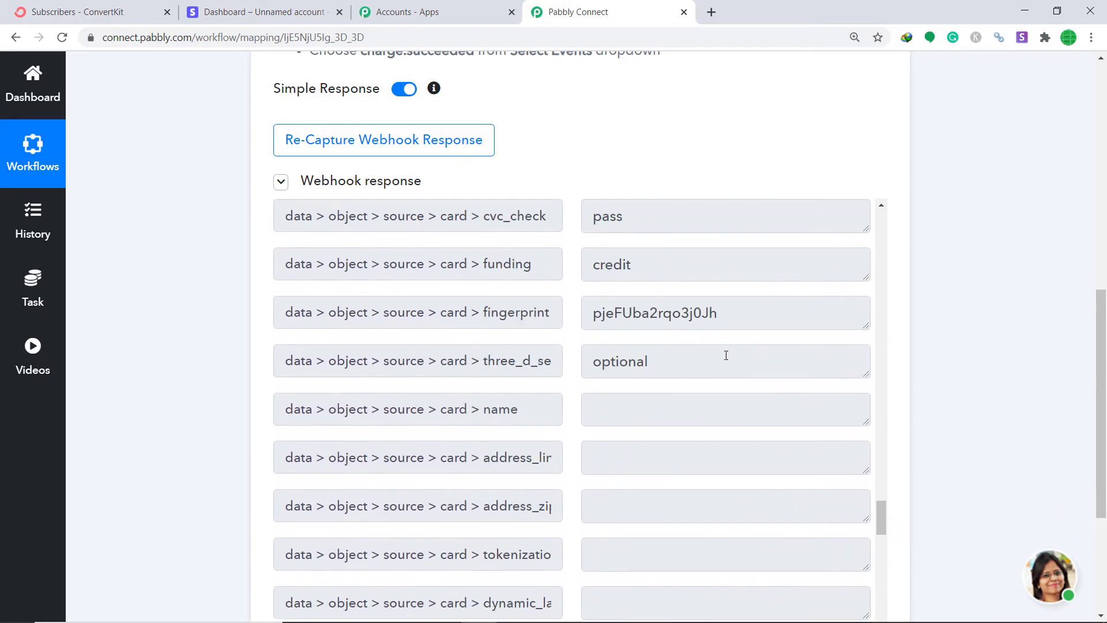
scroll(669, 370, "up", 3)
scroll(690, 379, "down", 4)
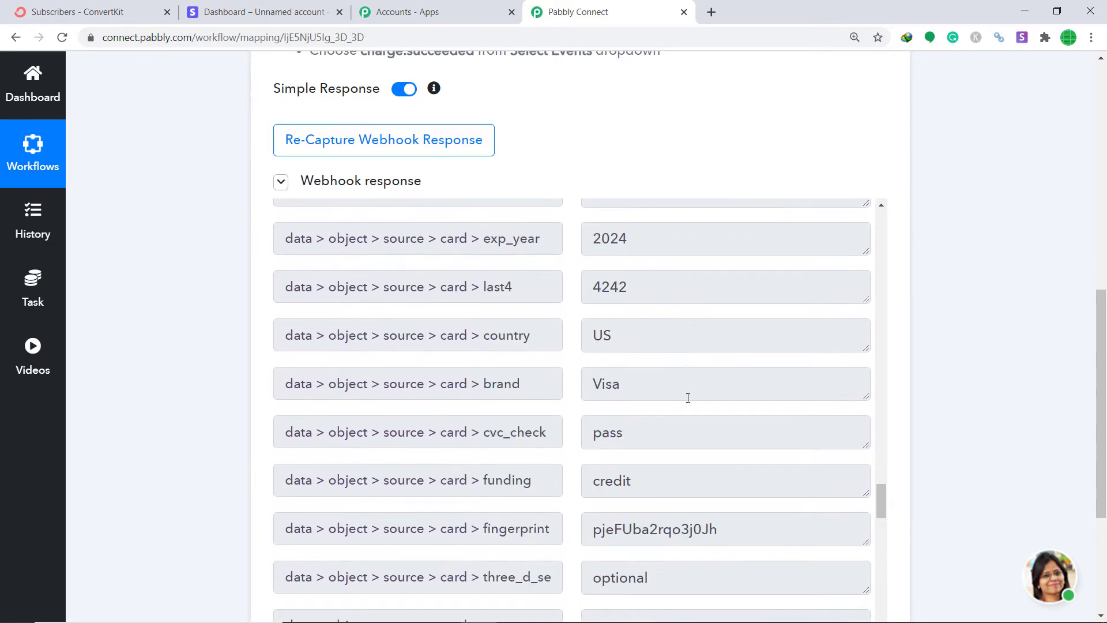
scroll(680, 407, "down", 8)
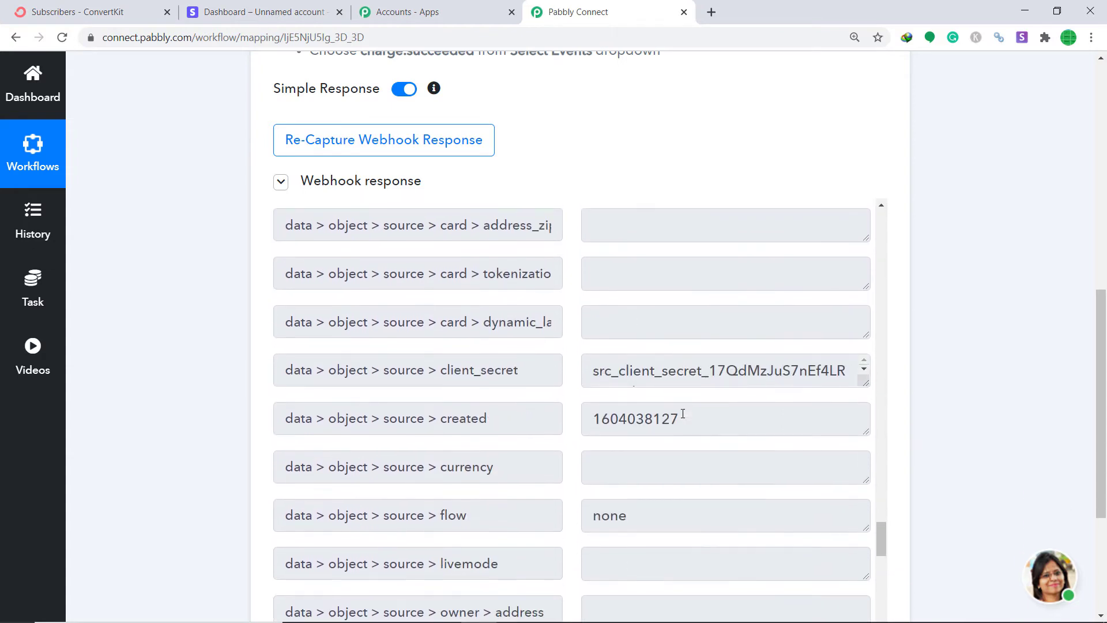
scroll(683, 414, "down", 3)
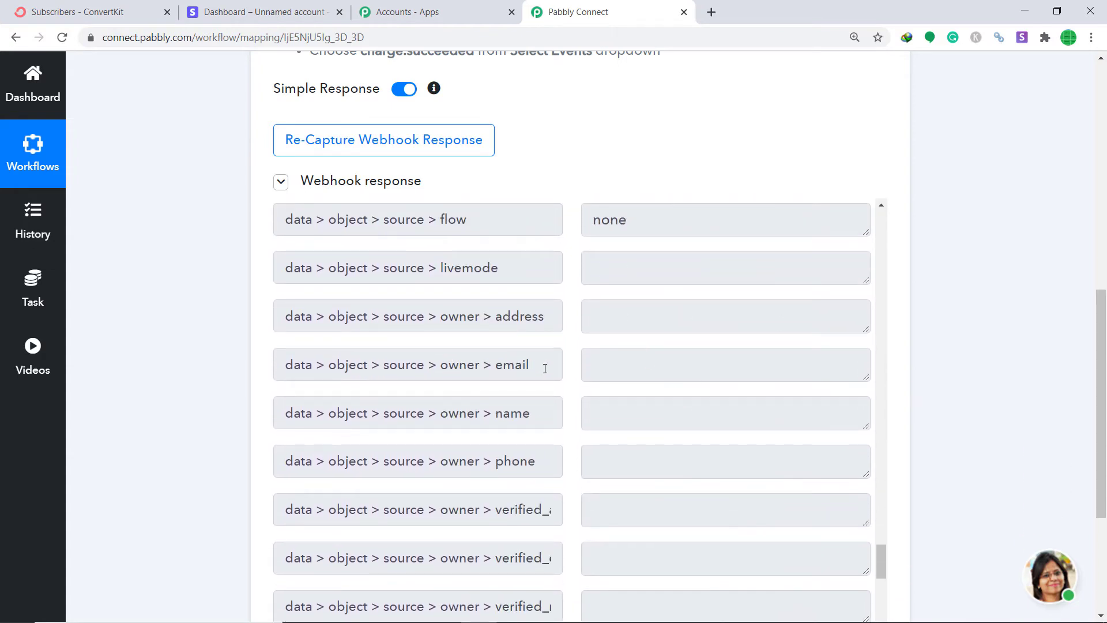
scroll(571, 364, "down", 1)
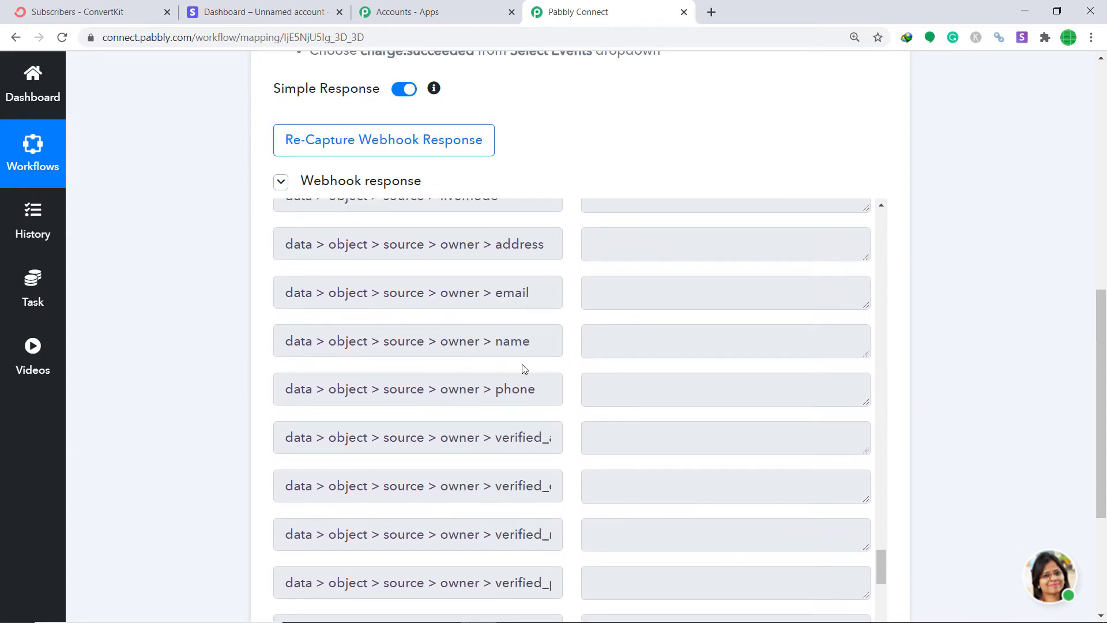
scroll(695, 321, "down", 1)
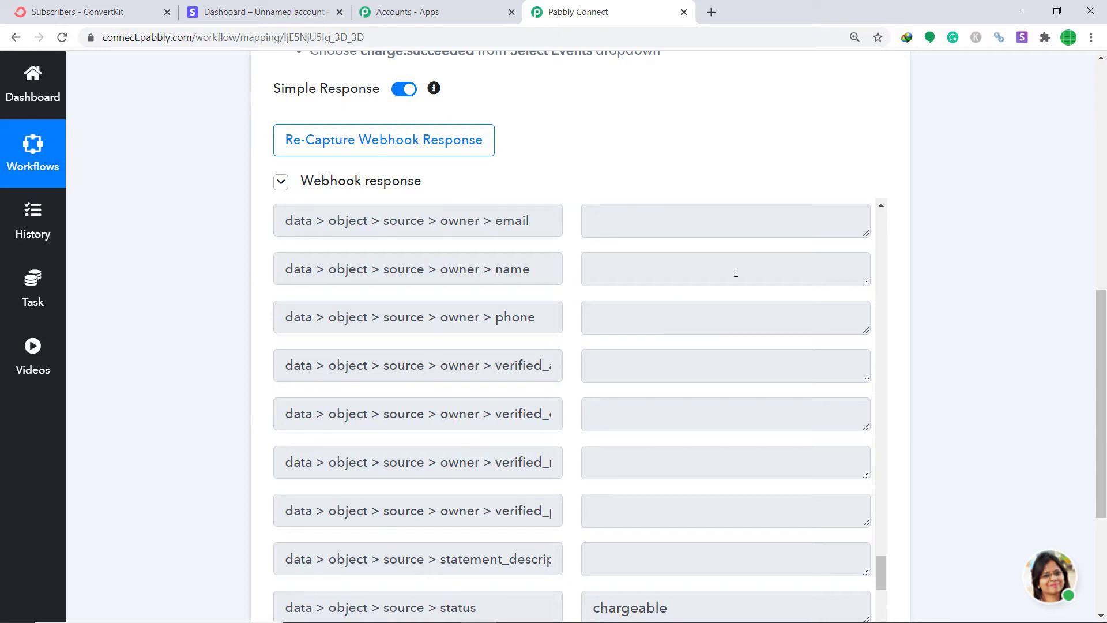
scroll(714, 299, "down", 5)
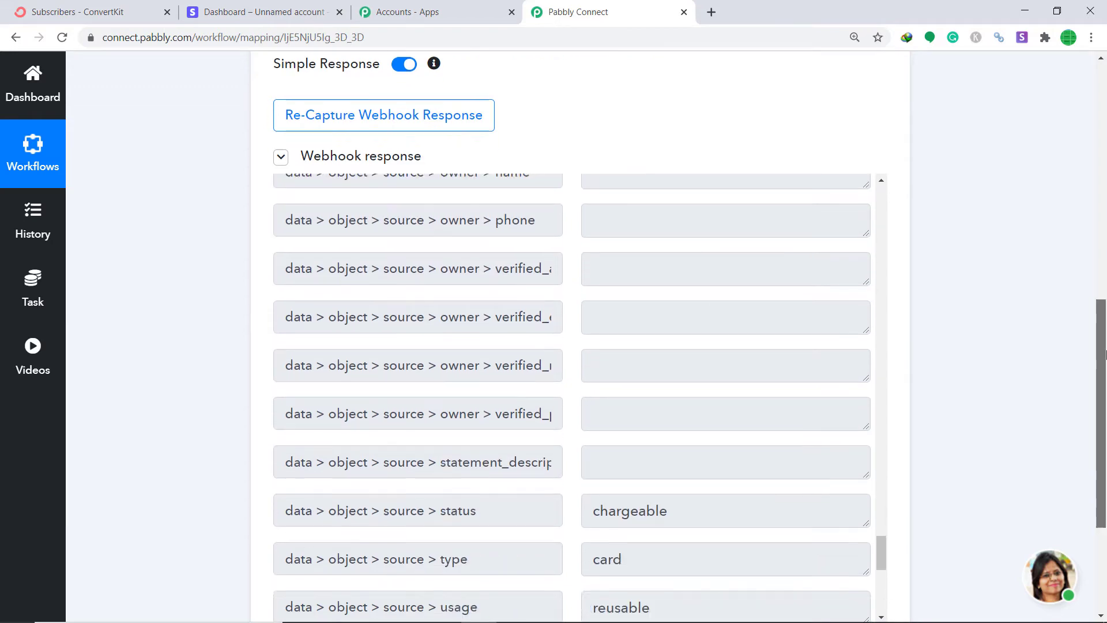
left_click(580, 529)
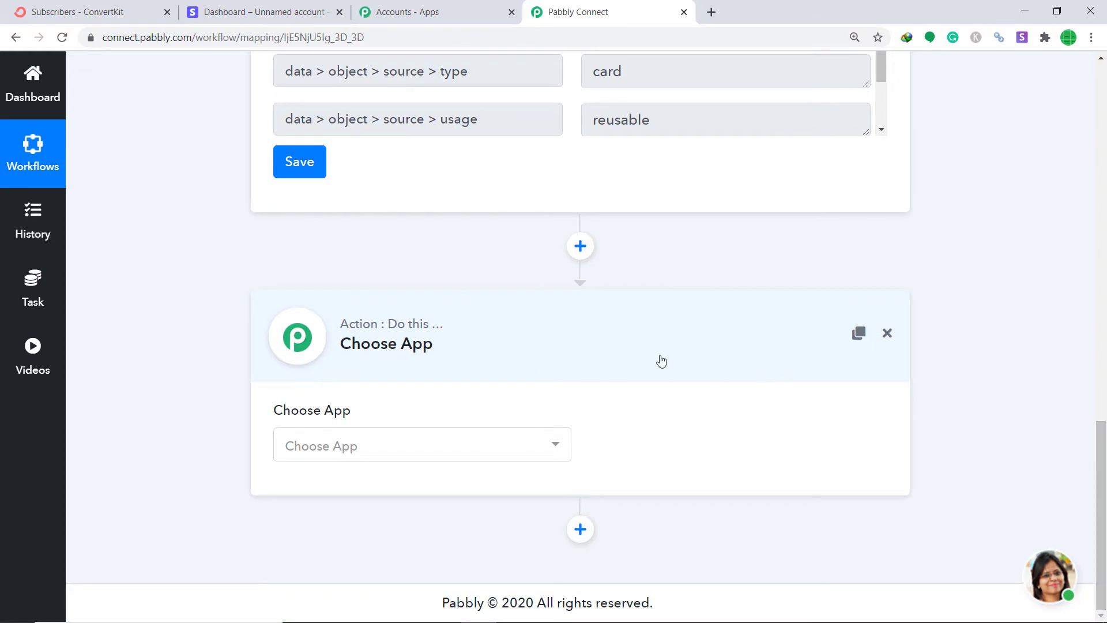
- Set the new action to the Stripe app with the Retrieve a Customer method and begin connecting Stripe
left_click(451, 446)
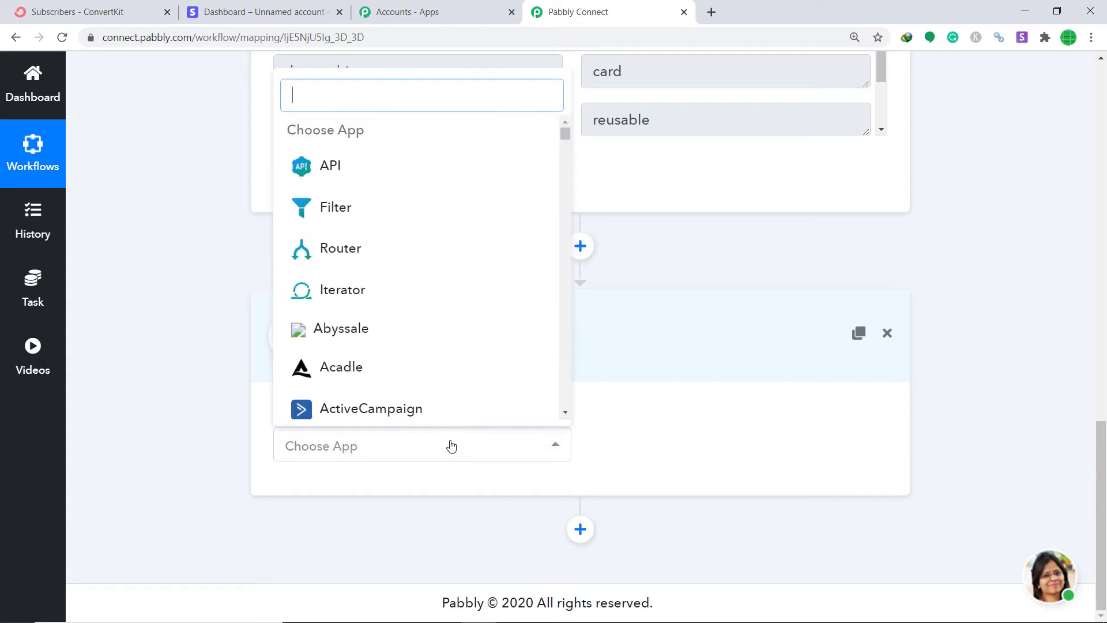
type("strip")
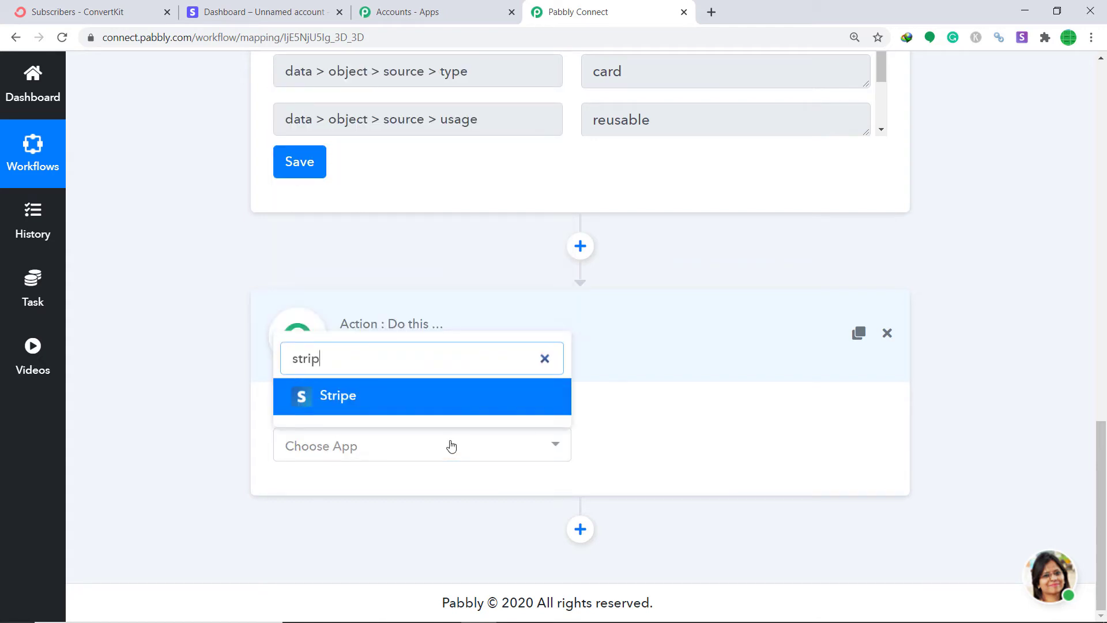
left_click(436, 403)
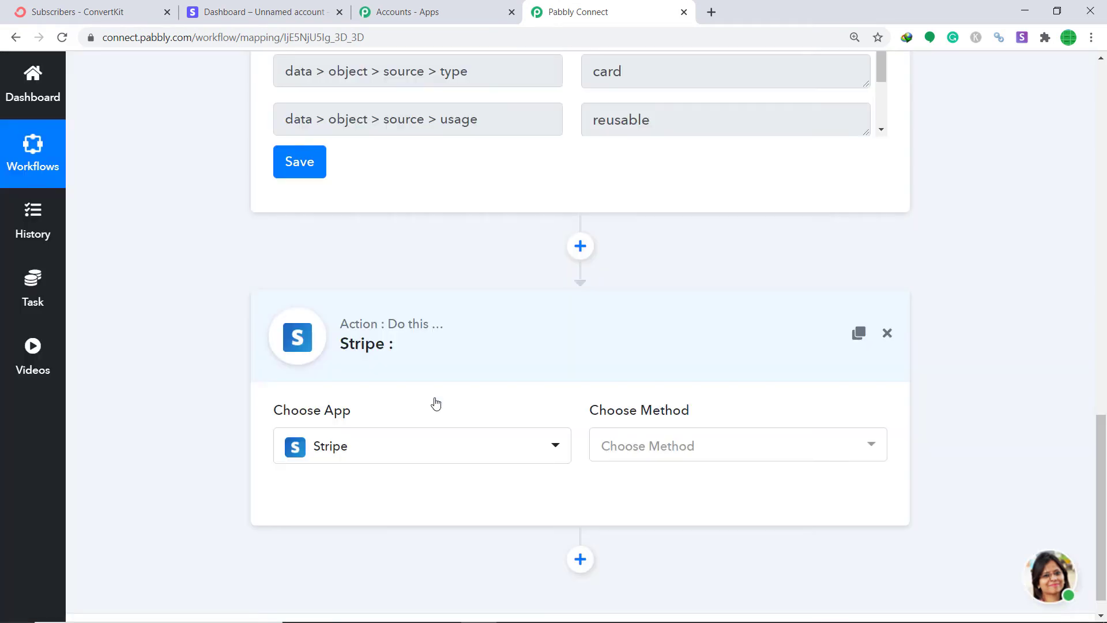
left_click(640, 453)
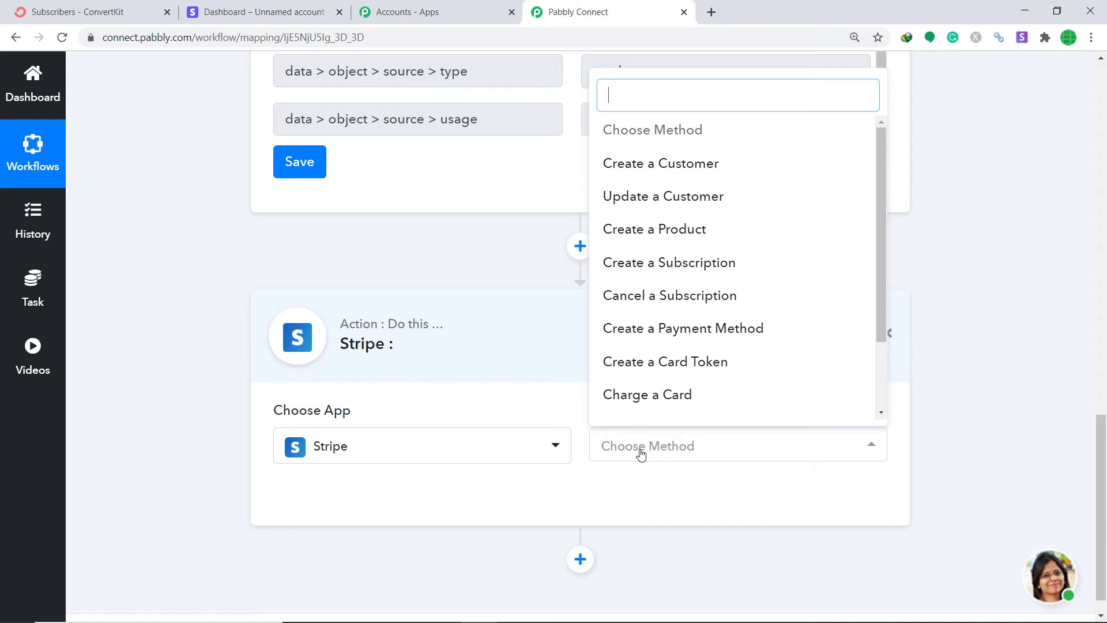
scroll(657, 295, "down", 2)
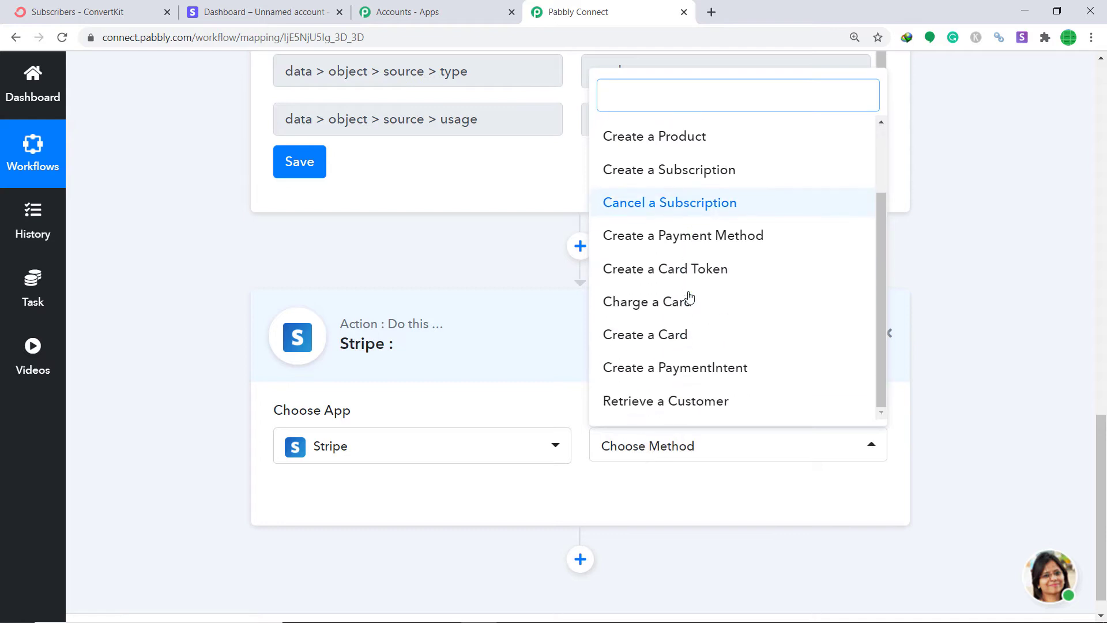
left_click(672, 400)
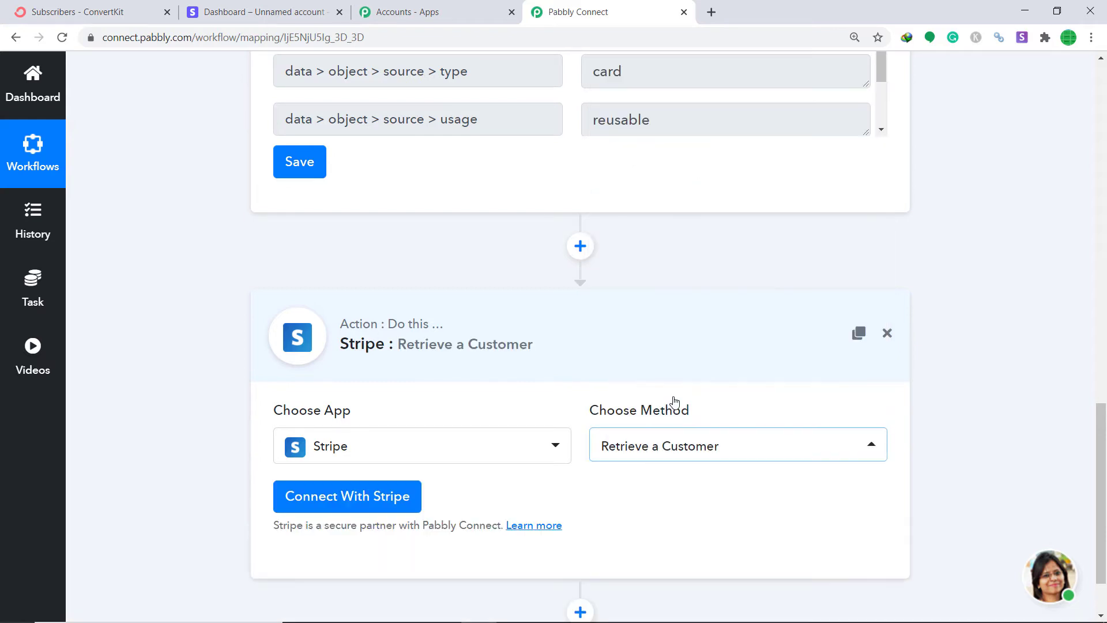
left_click(342, 503)
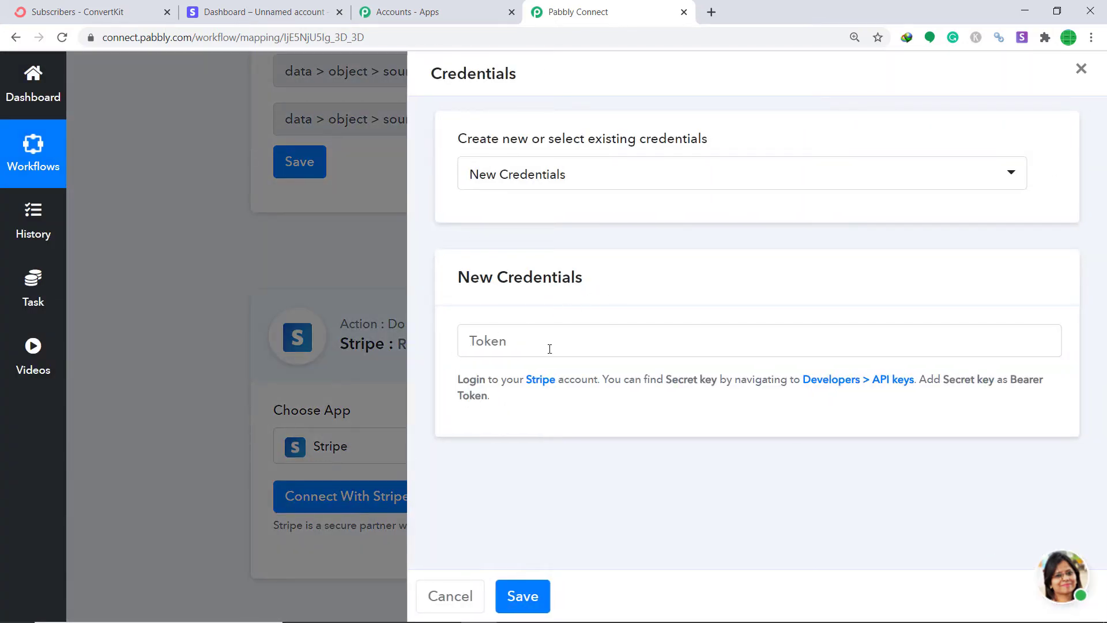
- Reveal and copy the Secret test key from Stripe's Developers > API keys page
left_click(273, 7)
left_click(18, 77)
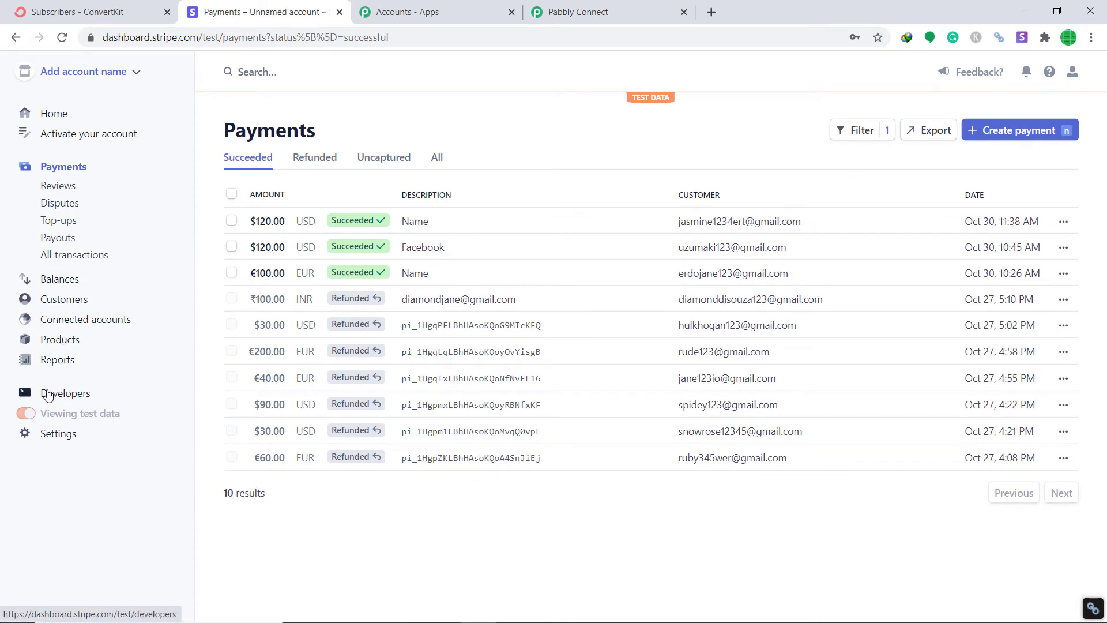
left_click(82, 395)
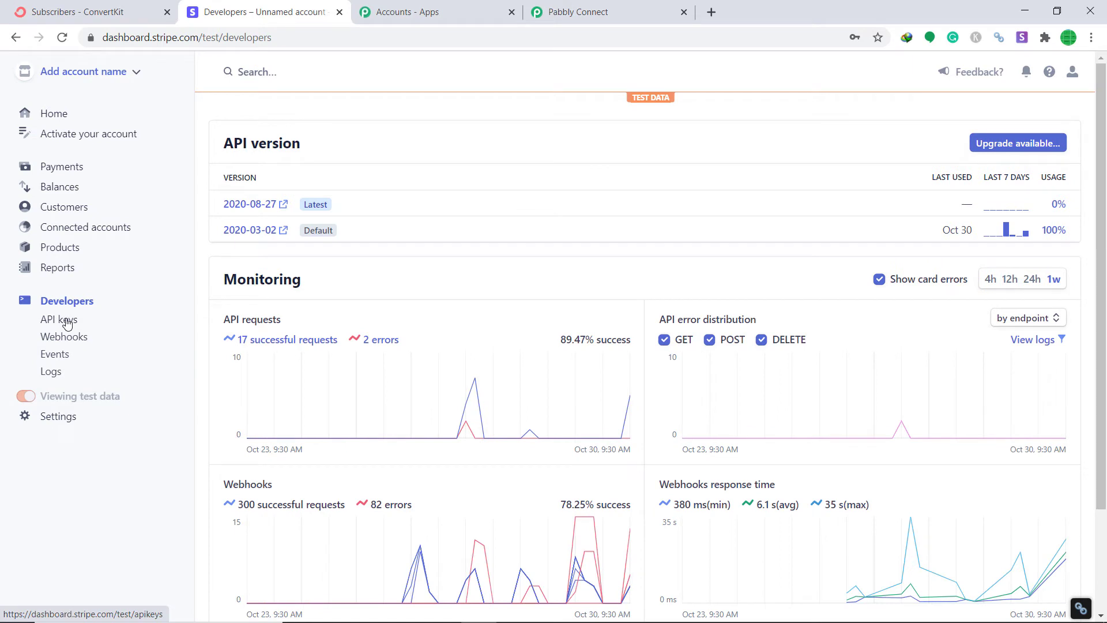
left_click(67, 321)
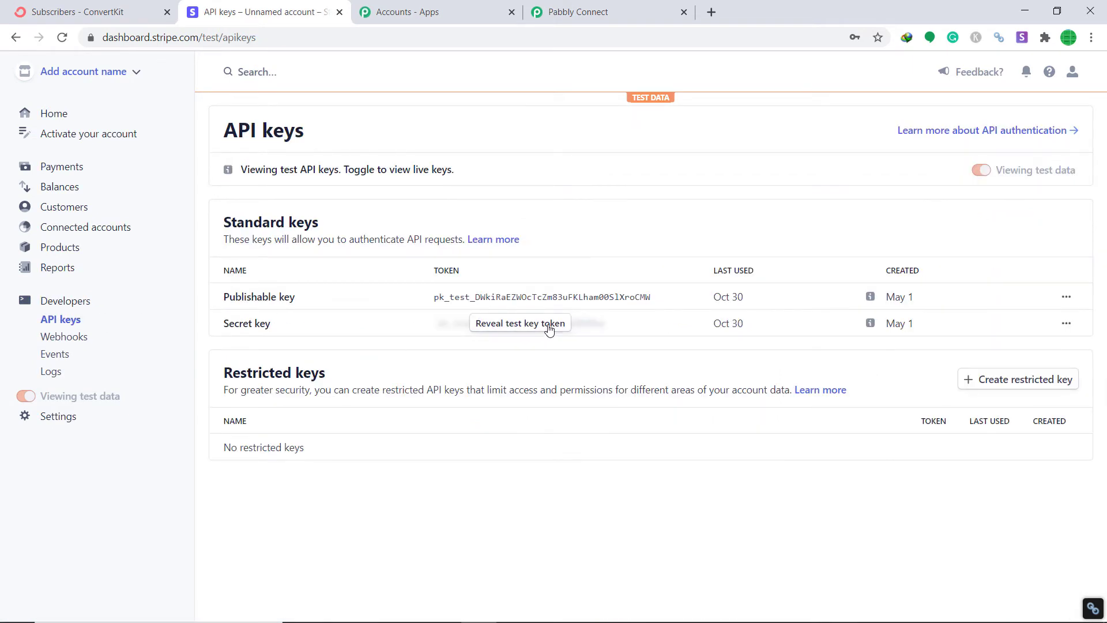
left_click(549, 329)
left_click_drag(659, 323, 416, 327)
right_click(476, 322)
left_click(485, 330)
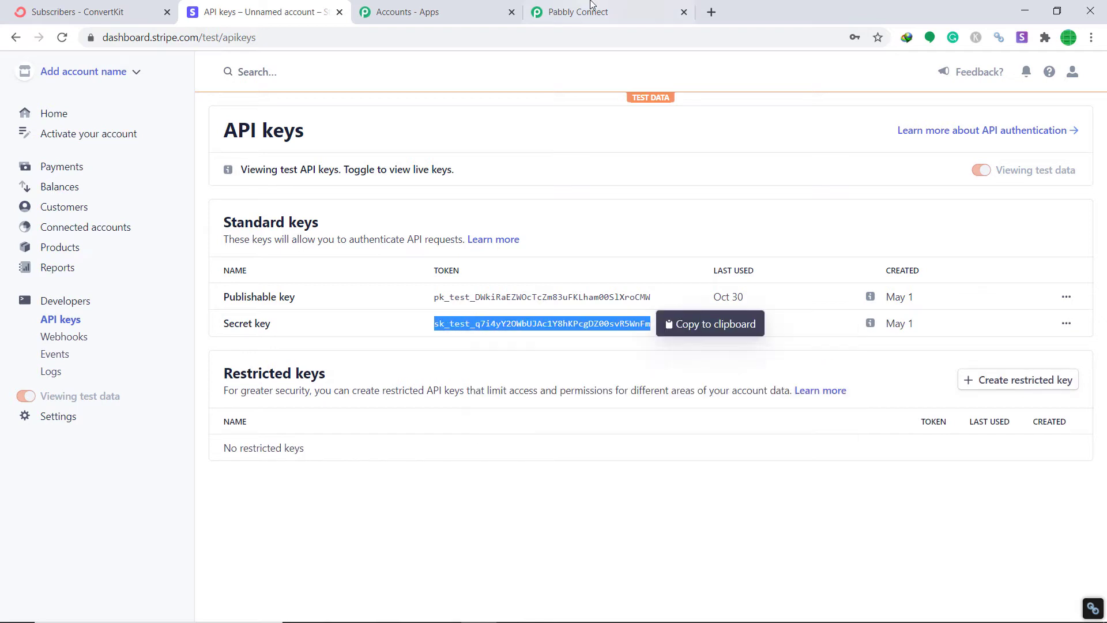
left_click(590, 5)
right_click(542, 341)
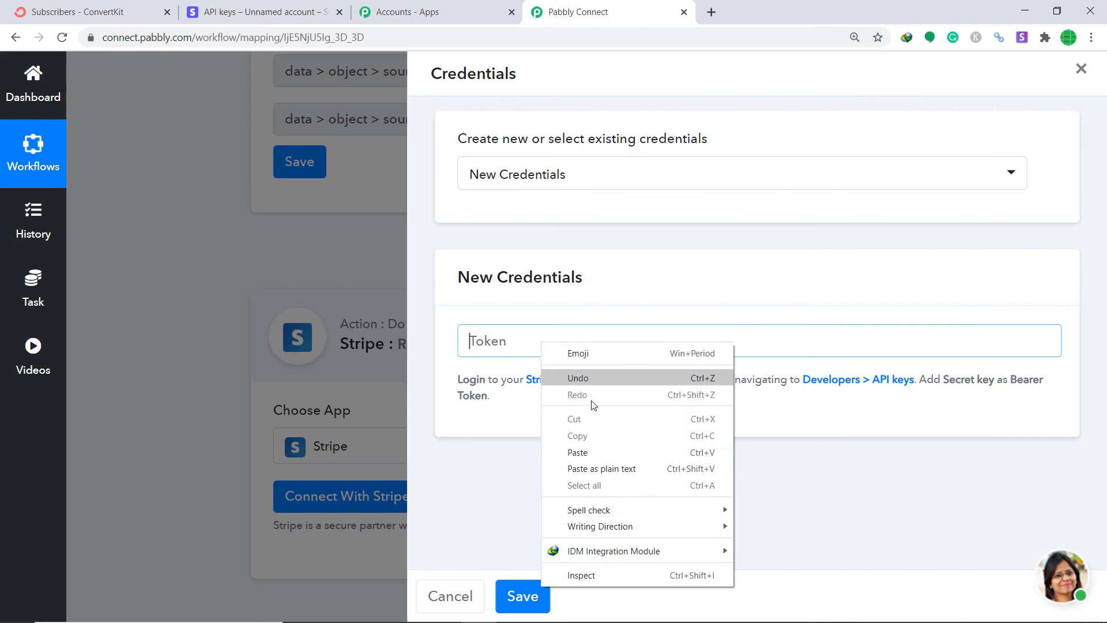
- Paste the secret key as the Token without its leading space and save the Stripe credentials
left_click(578, 452)
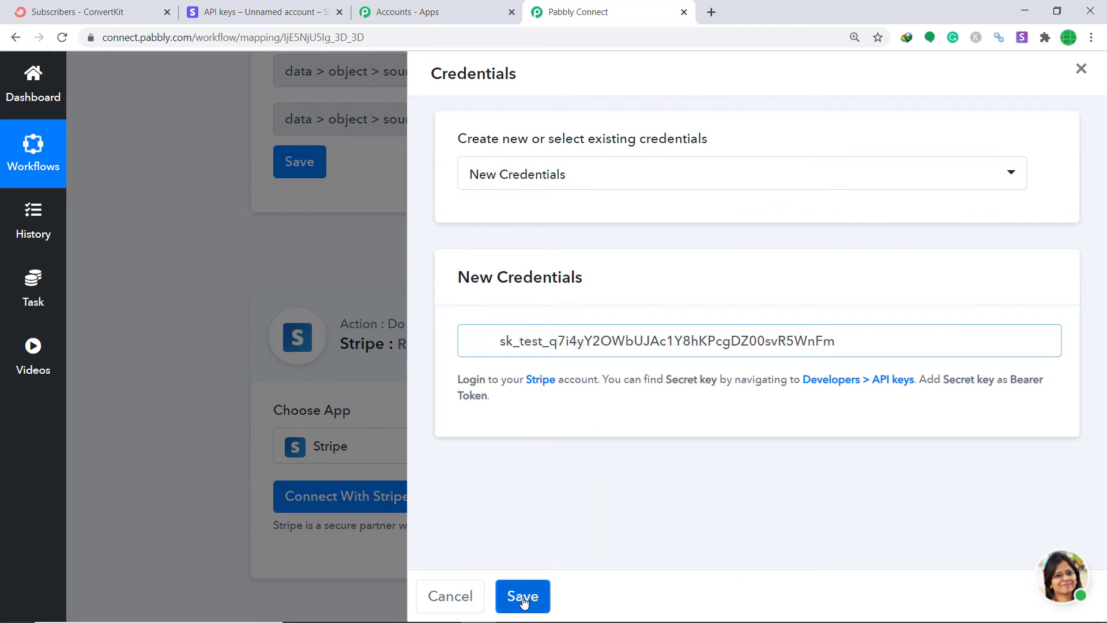
left_click(495, 343)
key("BackSpace")
key("BackSpace")
key("BackSpace")
key("BackSpace")
key("BackSpace")
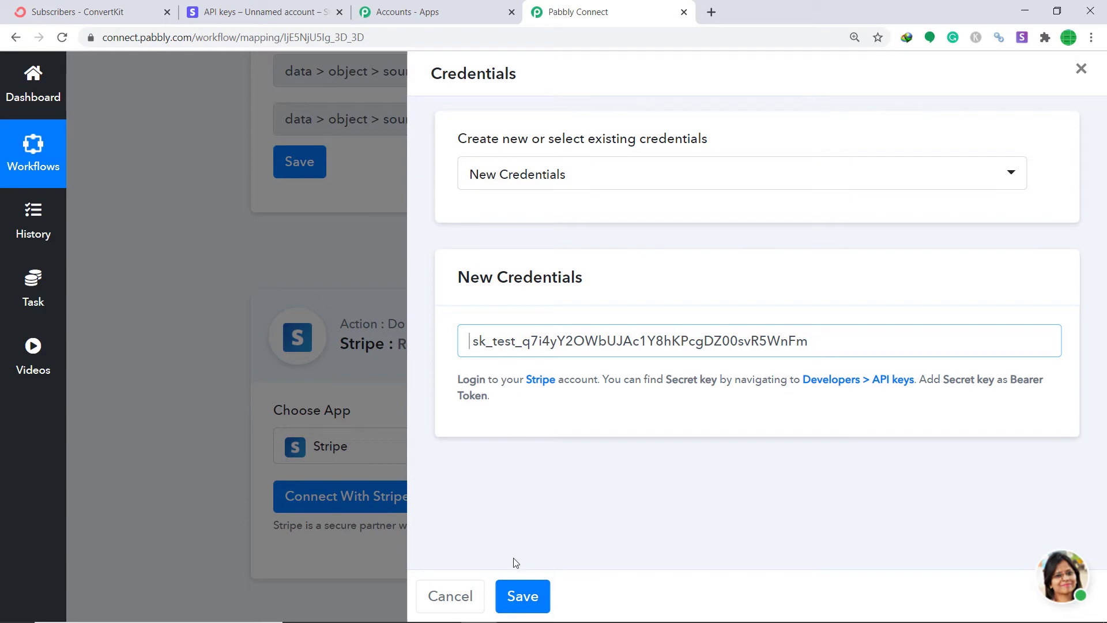
left_click(522, 595)
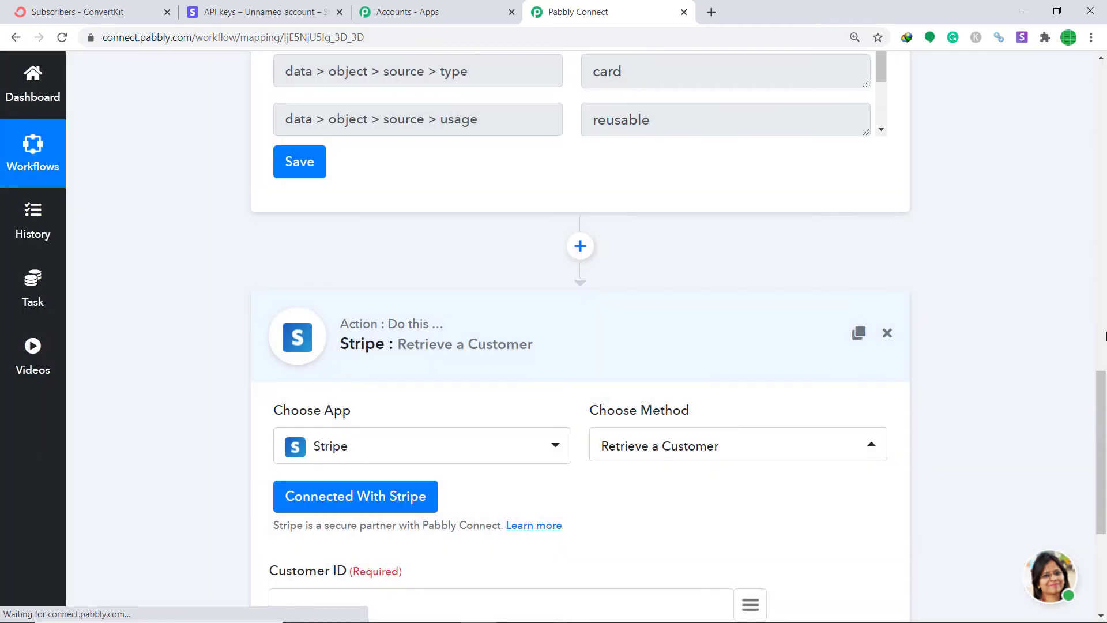
scroll(602, 295, "down", 5)
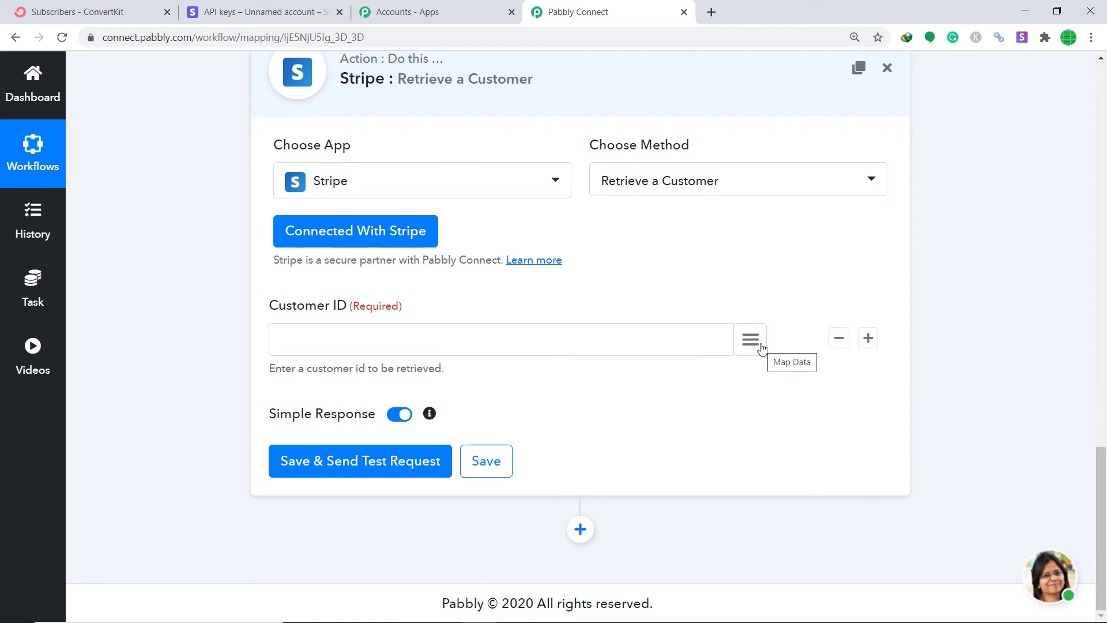
scroll(580, 288, "up", 9)
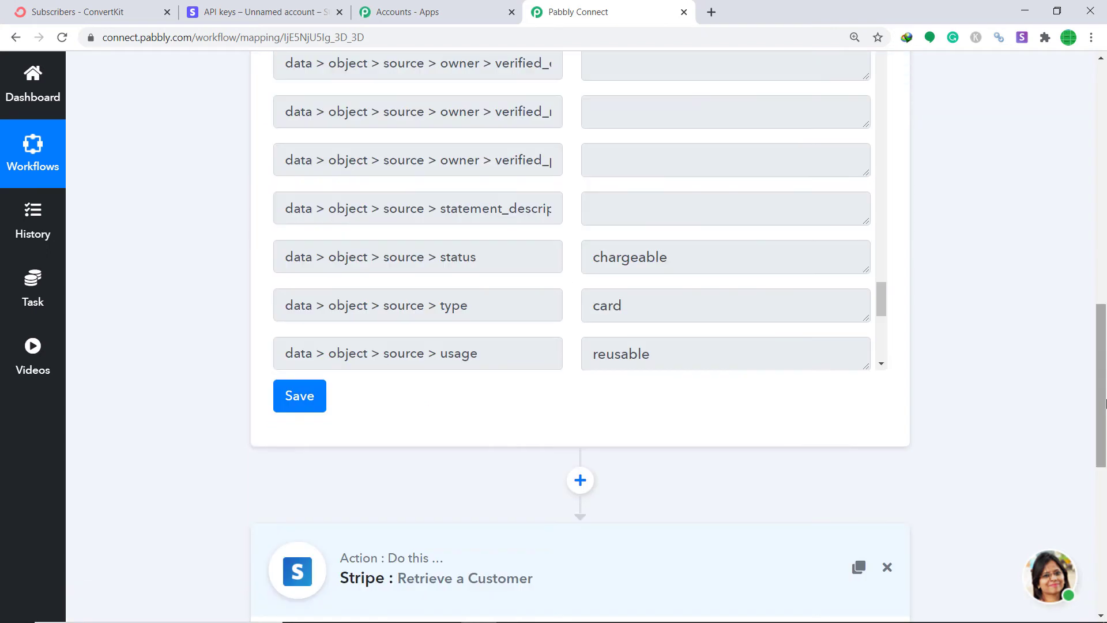
scroll(582, 368, "up", 10)
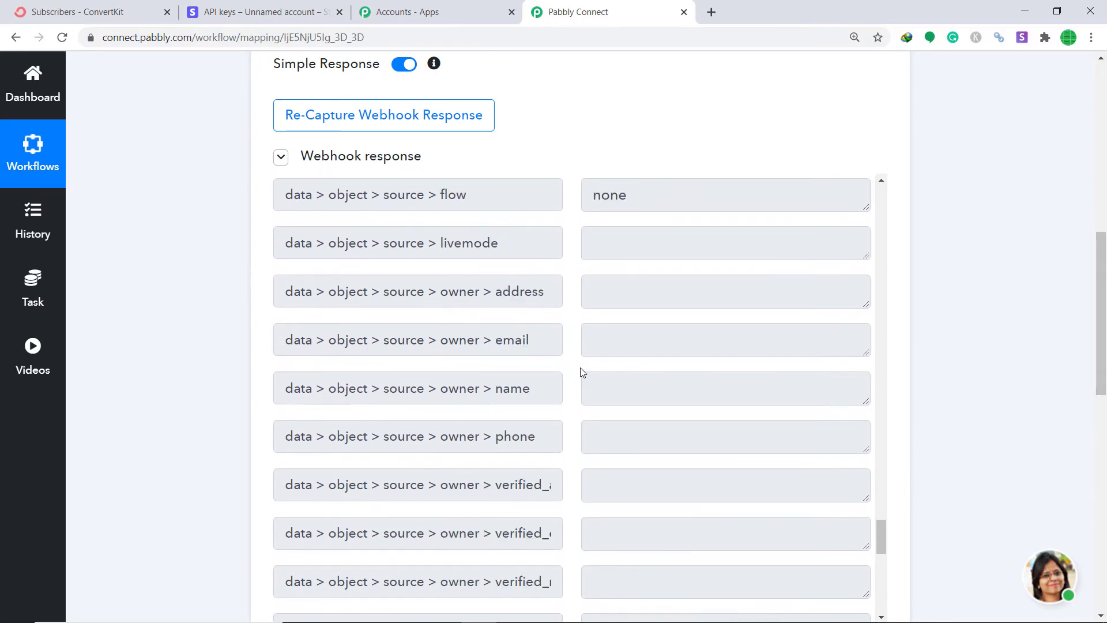
scroll(583, 371, "up", 20)
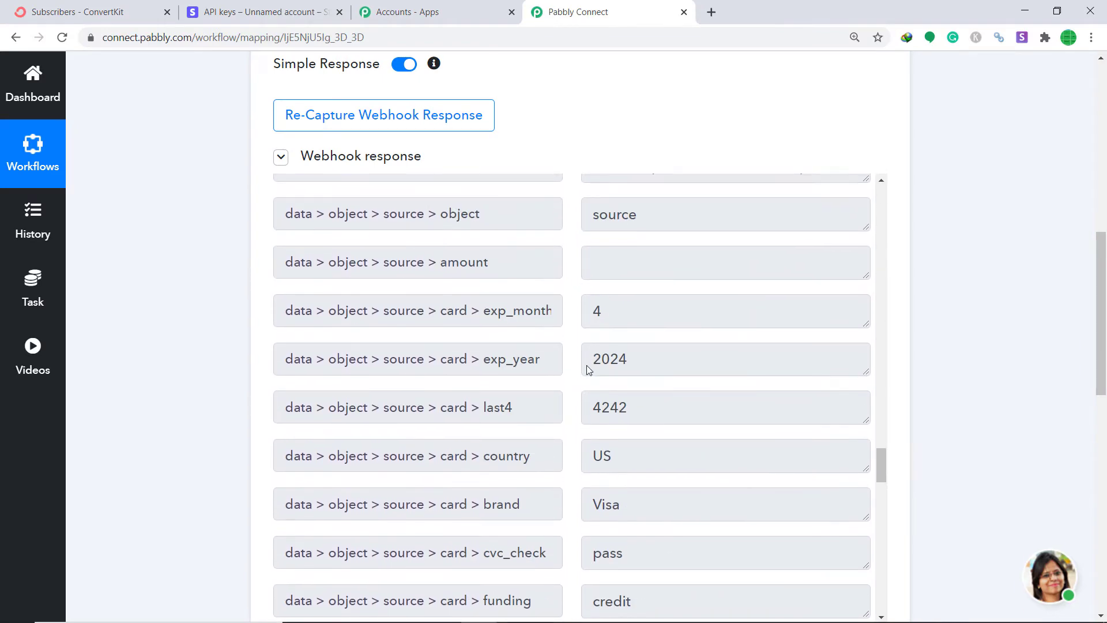
scroll(593, 363, "up", 8)
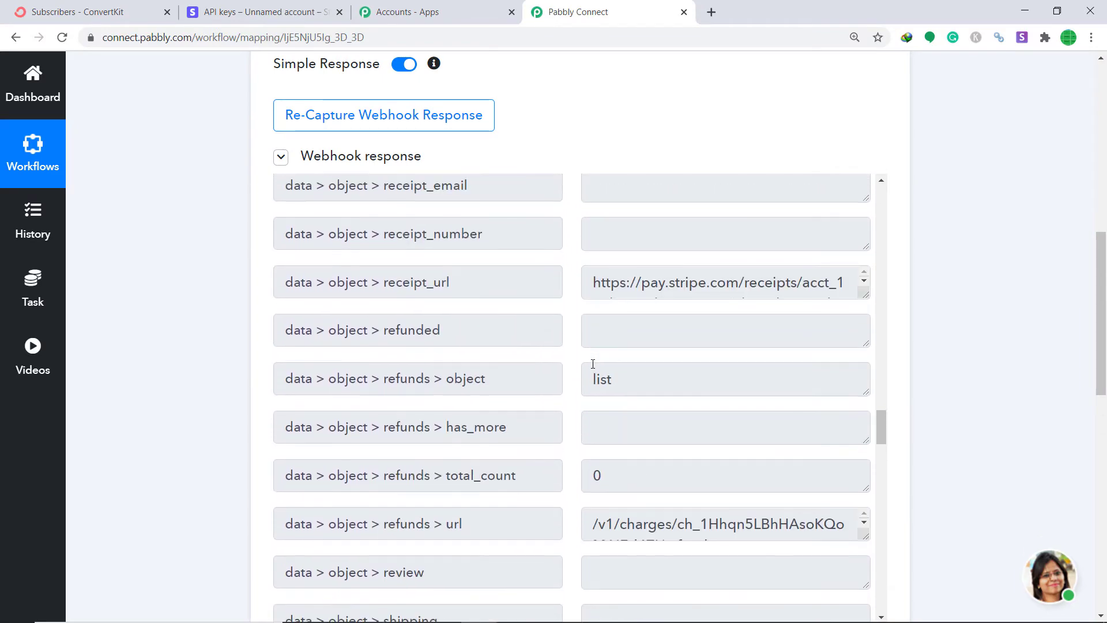
scroll(592, 363, "up", 15)
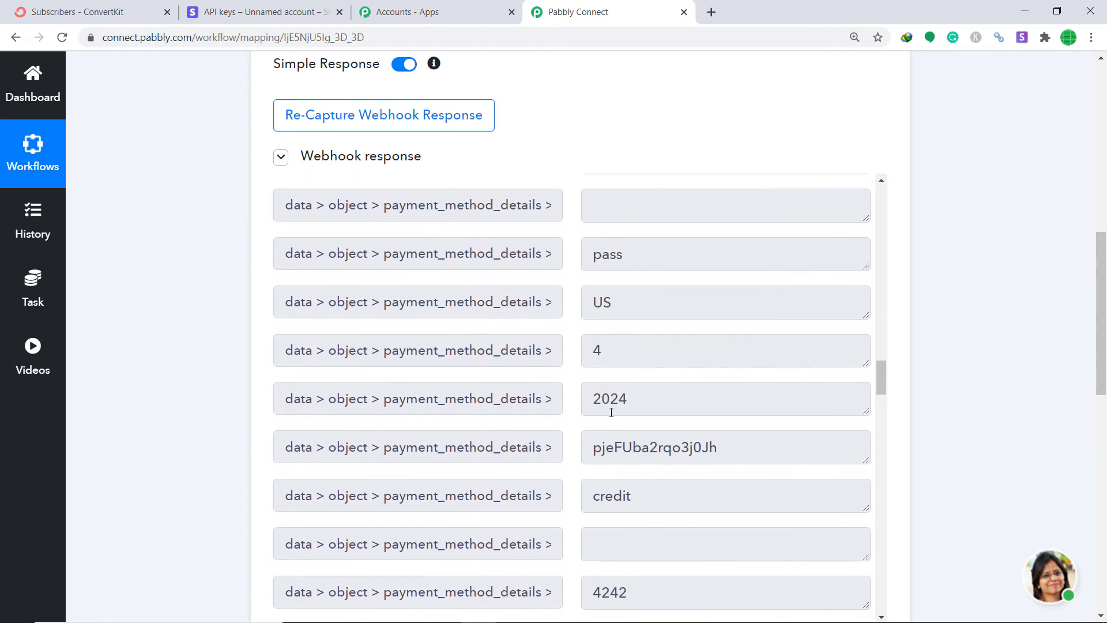
scroll(611, 406, "up", 9)
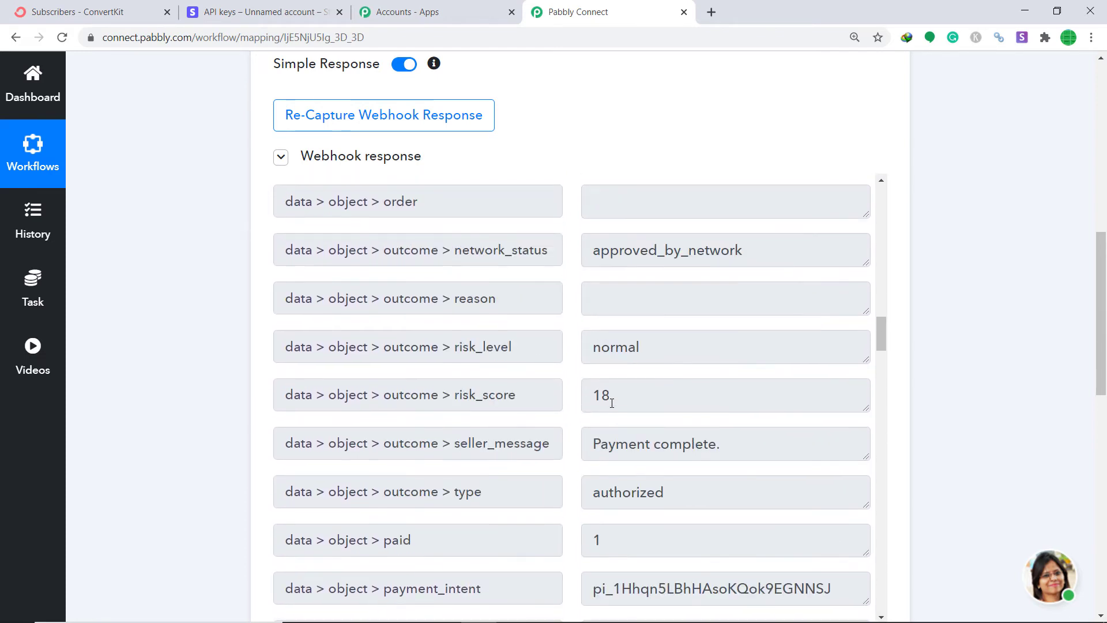
scroll(613, 401, "up", 8)
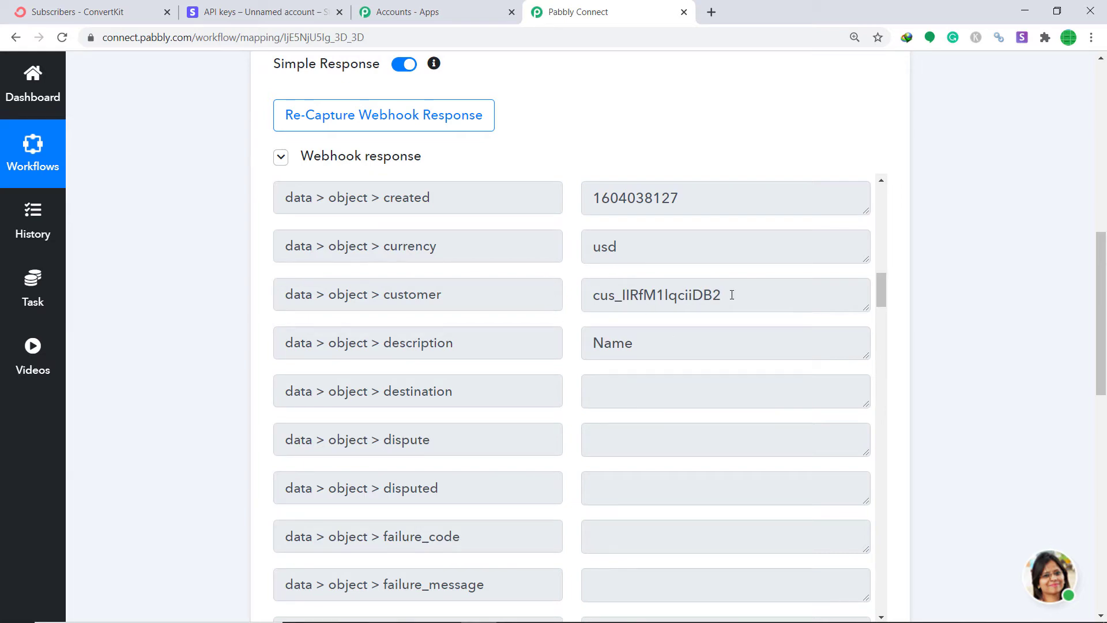
scroll(1088, 312, "down", 10)
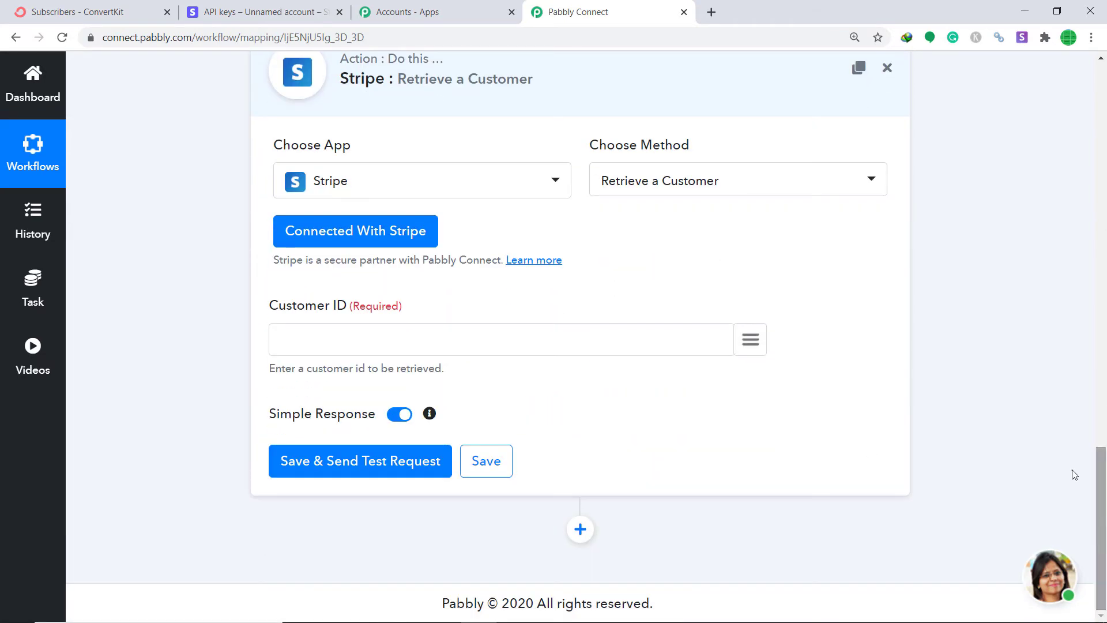
- Map the trigger's data > object > customer field into Customer ID, then save and send a test request
left_click(751, 340)
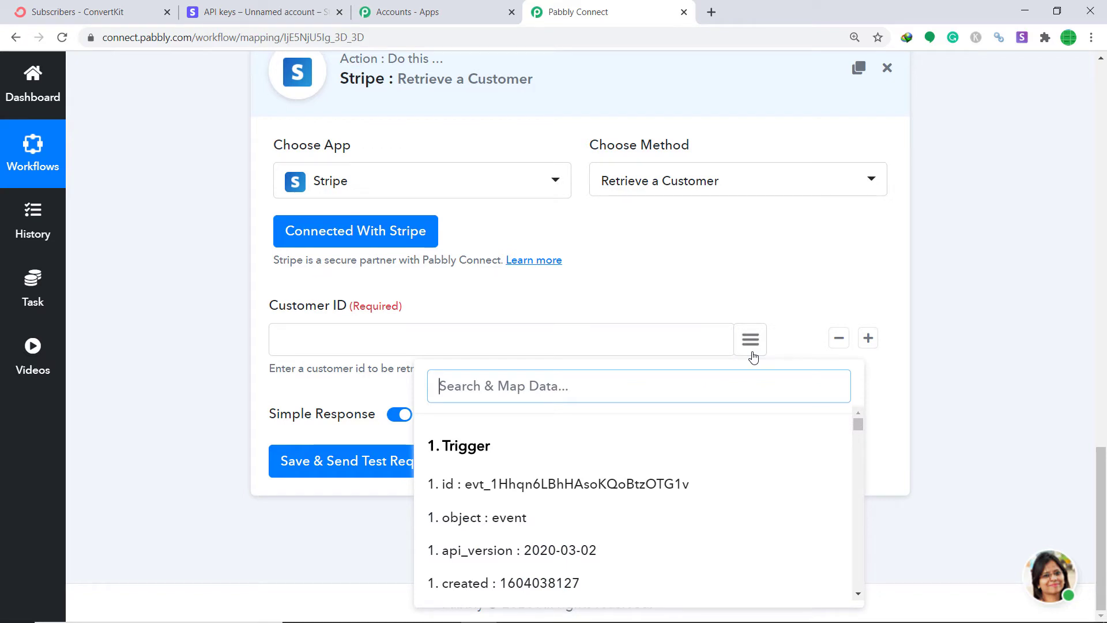
scroll(626, 445, "down", 2)
scroll(627, 447, "down", 4)
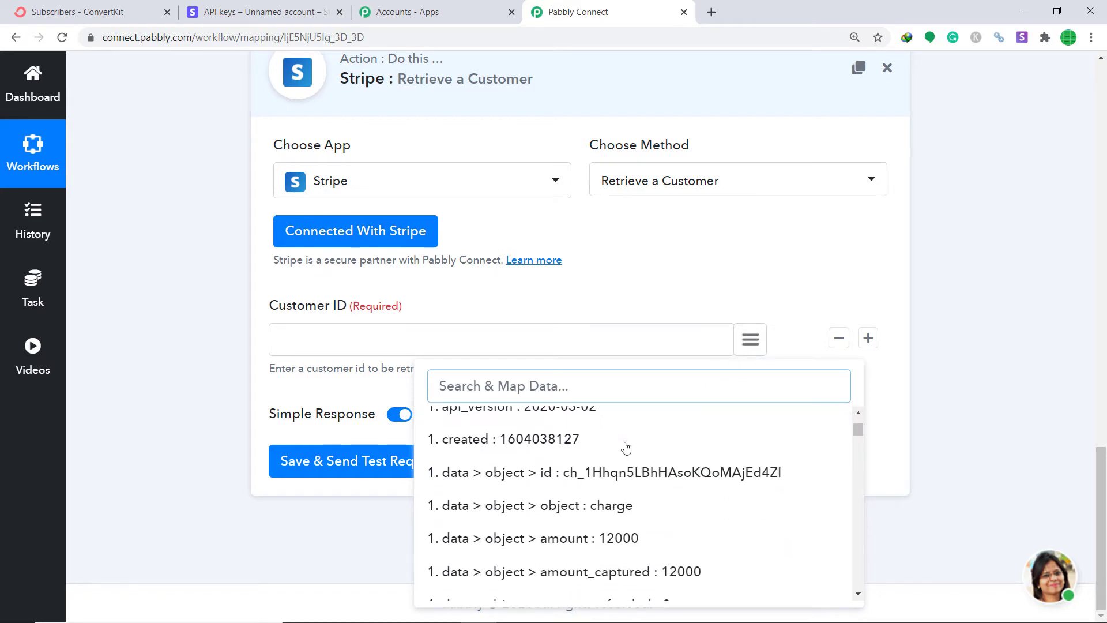
scroll(627, 448, "down", 6)
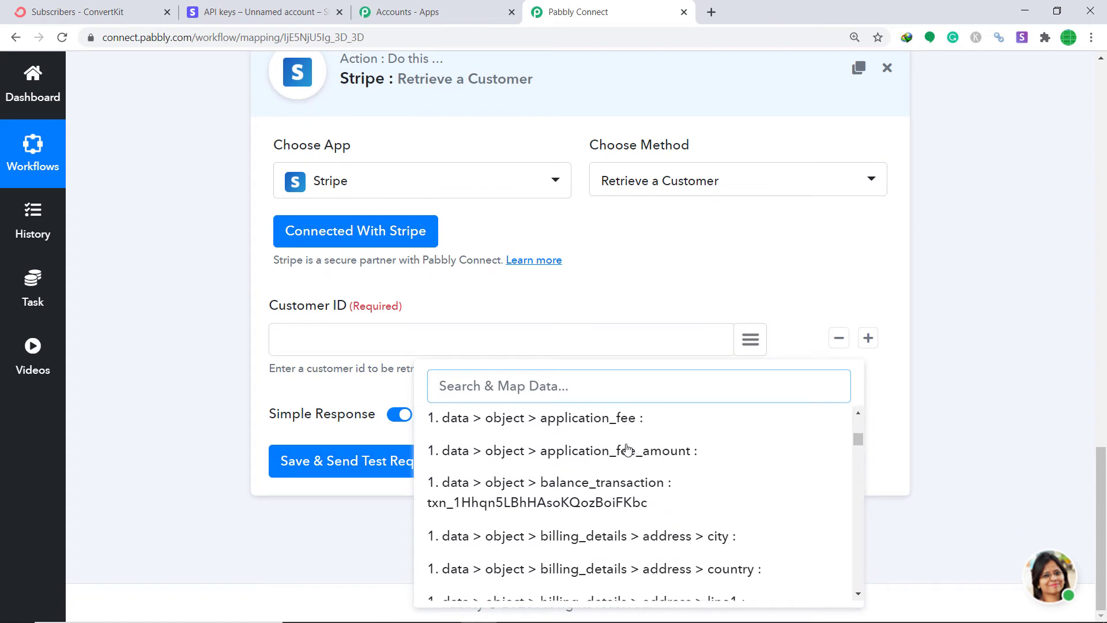
scroll(628, 448, "down", 2)
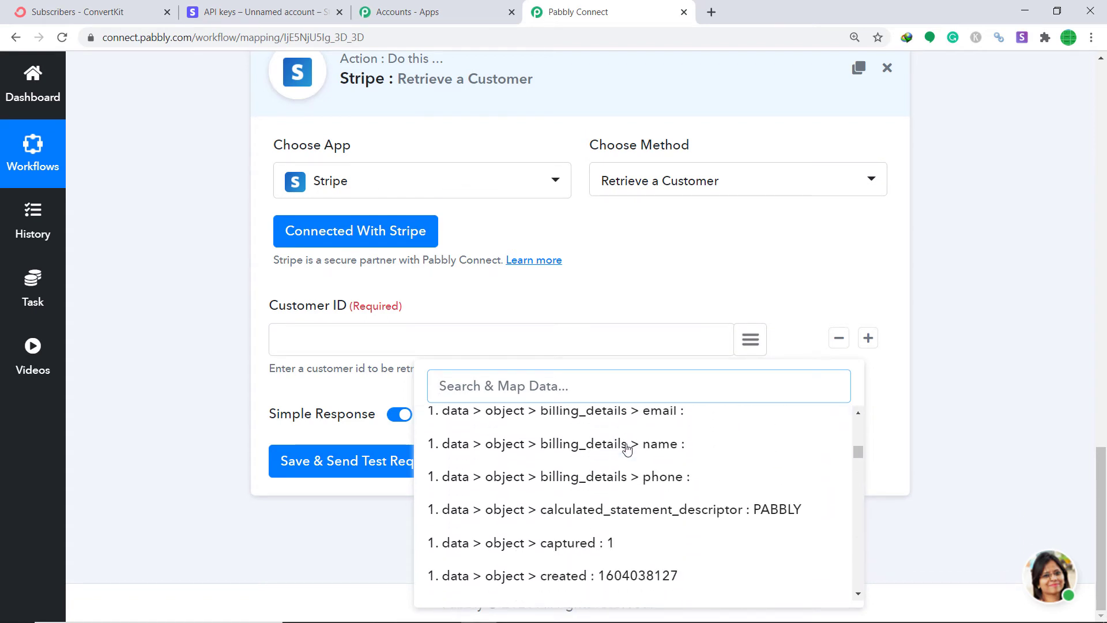
type("cust")
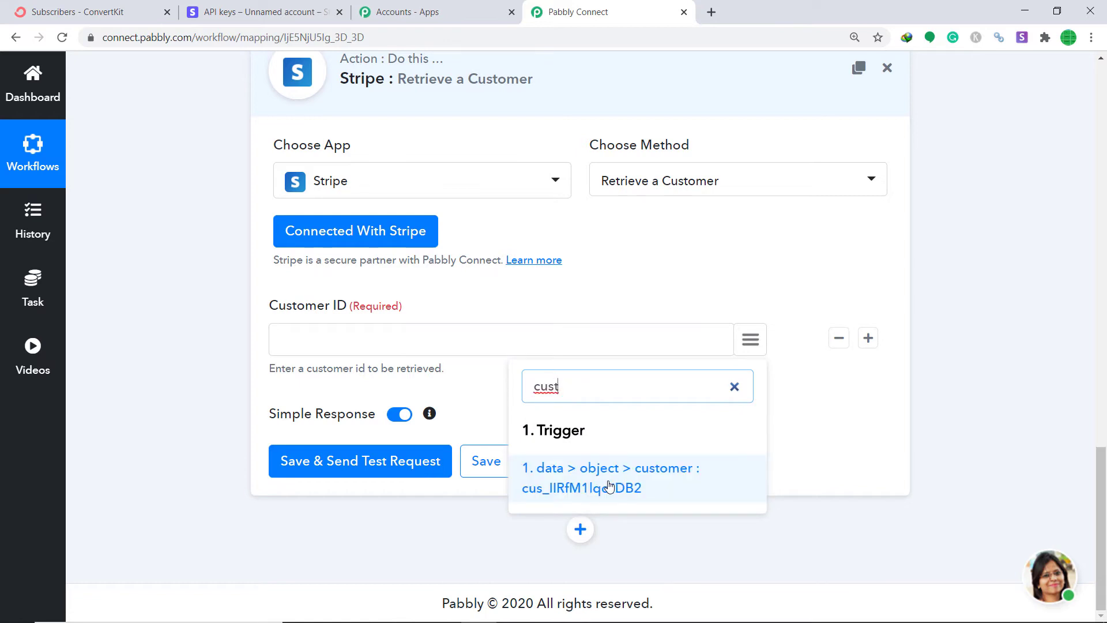
left_click(605, 484)
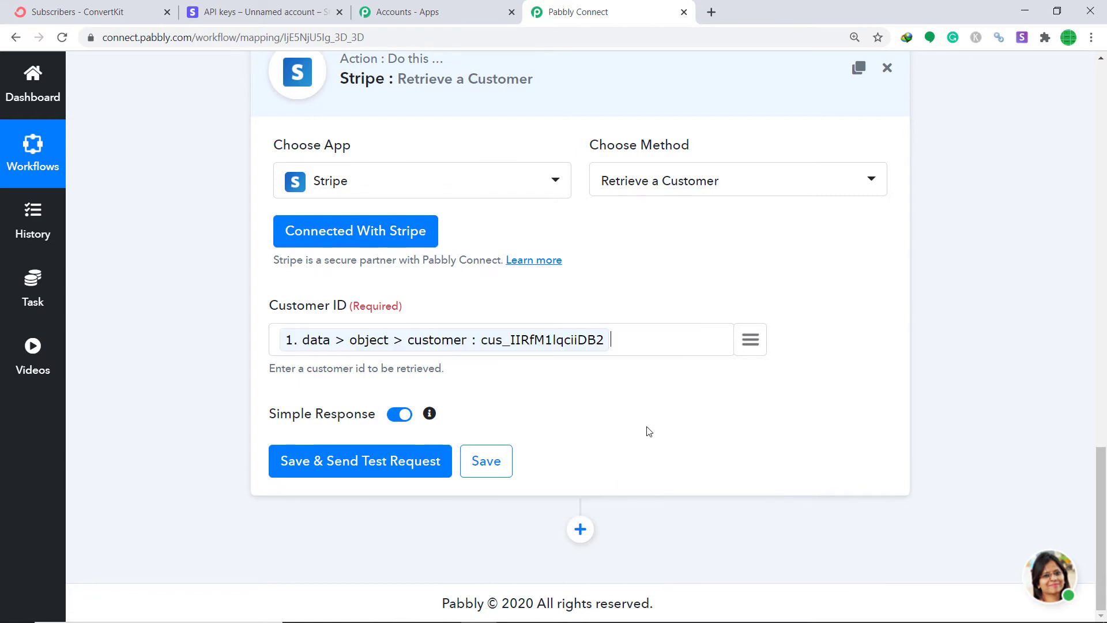
left_click(347, 468)
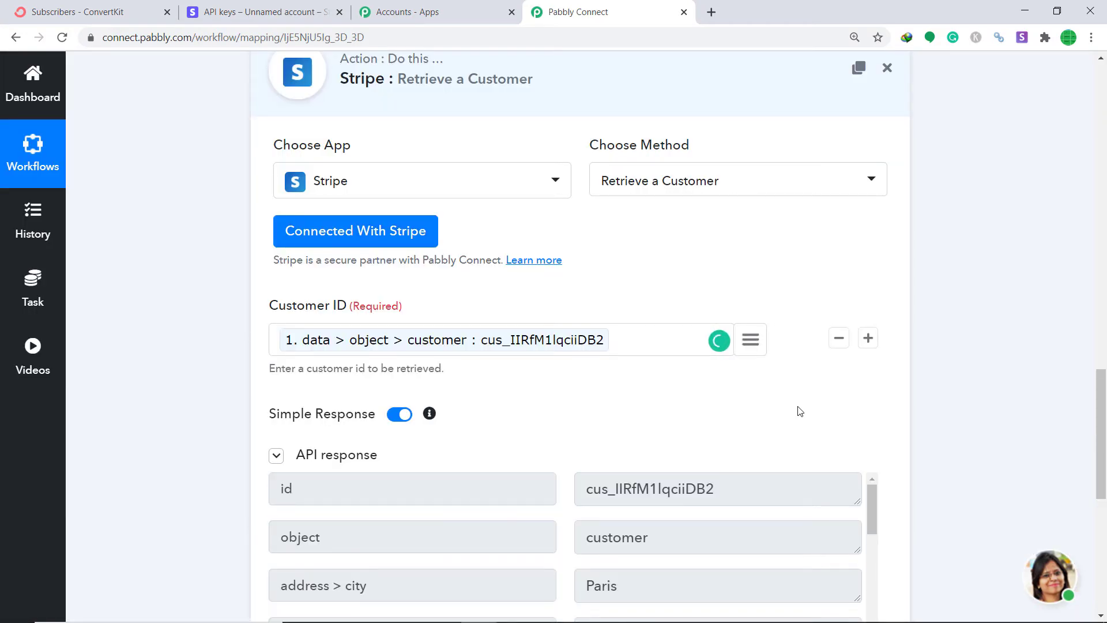
- Look over the returned customer details with the Paris, FR address, then add another step below
scroll(864, 405, "down", 1)
left_click_drag(1101, 398, 1104, 456)
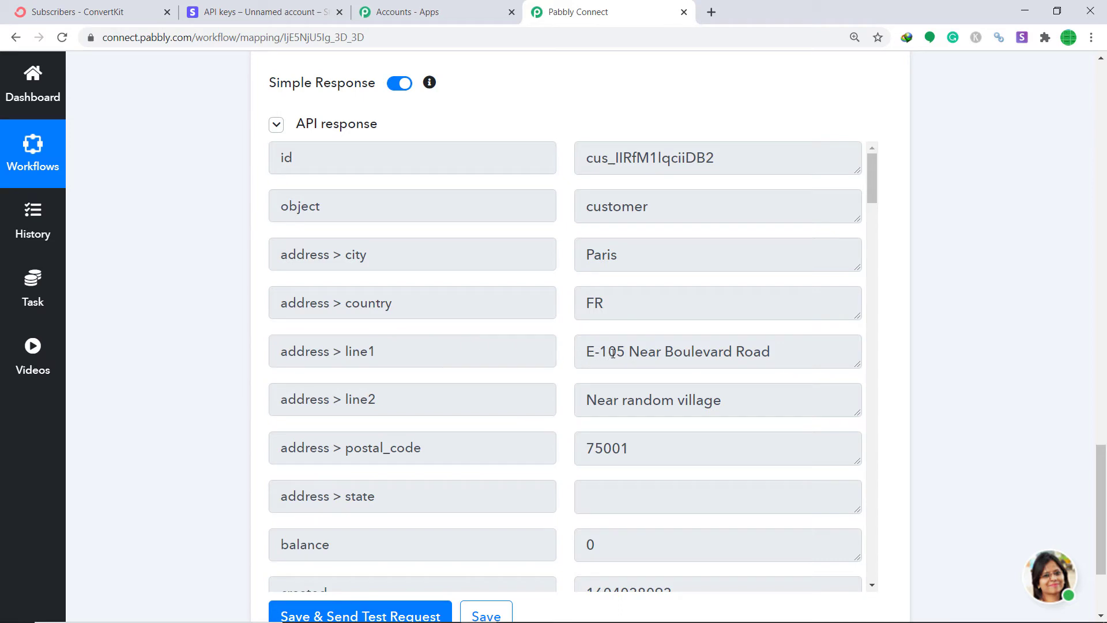
scroll(336, 315, "down", 1)
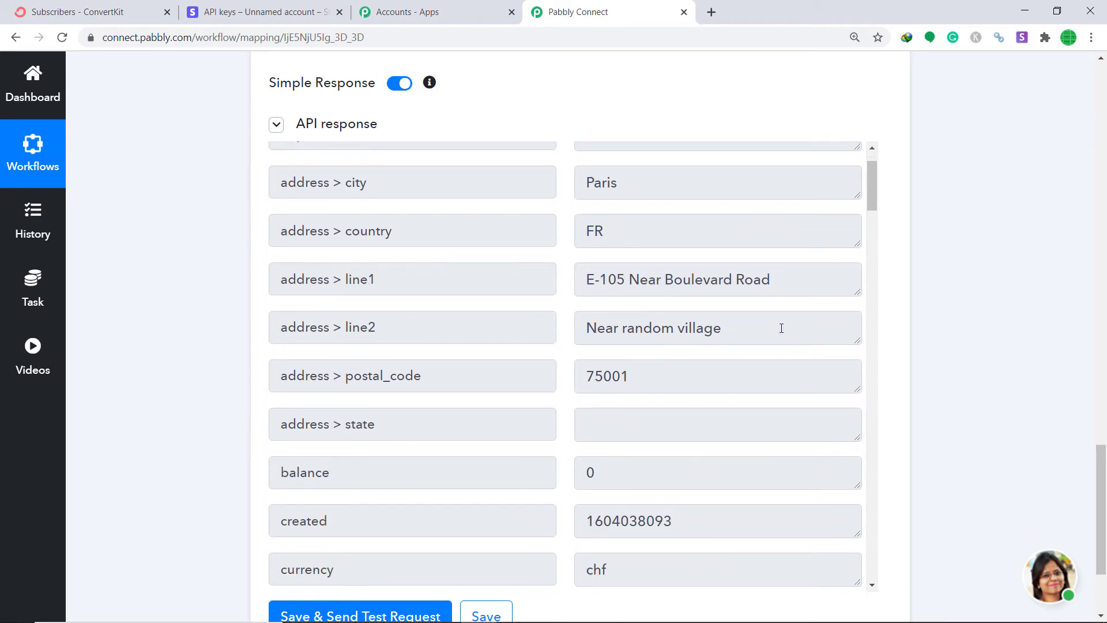
scroll(593, 372, "down", 6)
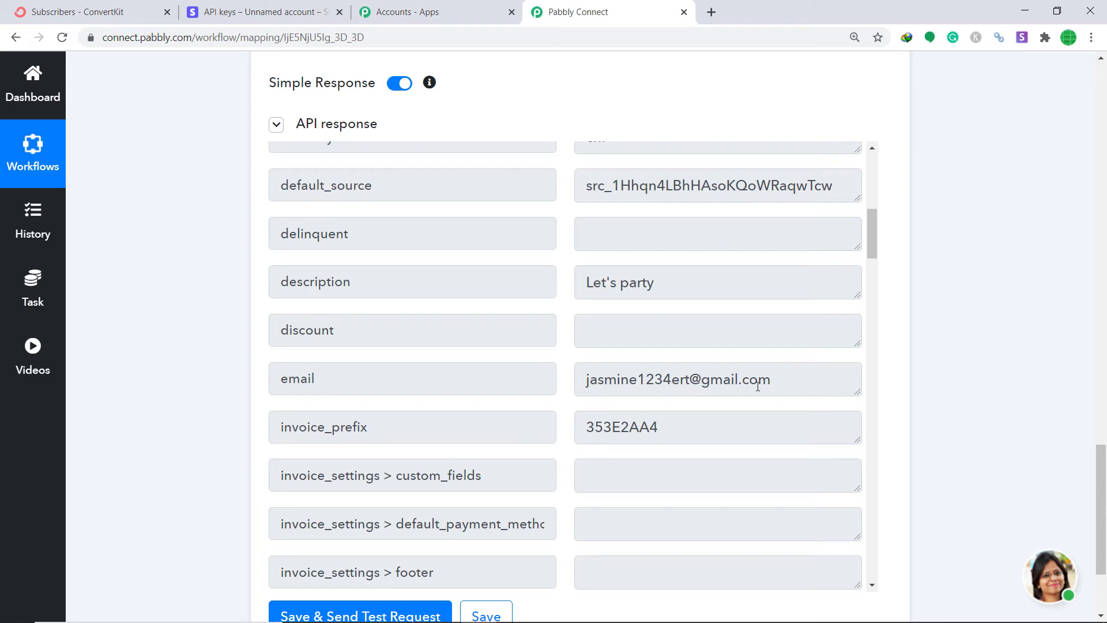
scroll(634, 380, "down", 4)
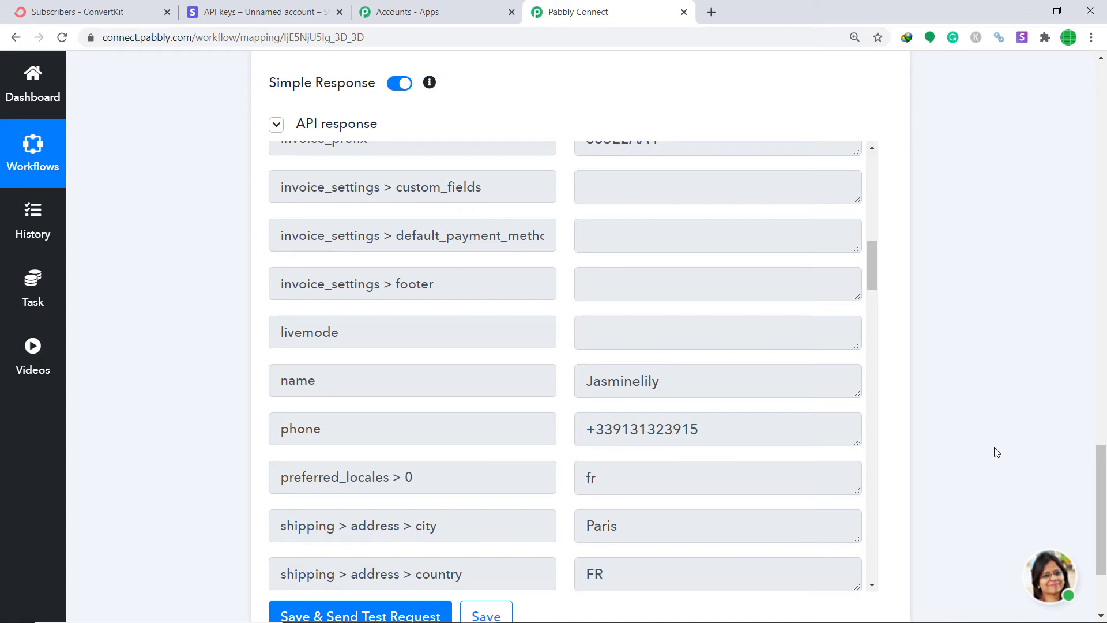
scroll(996, 450, "down", 3)
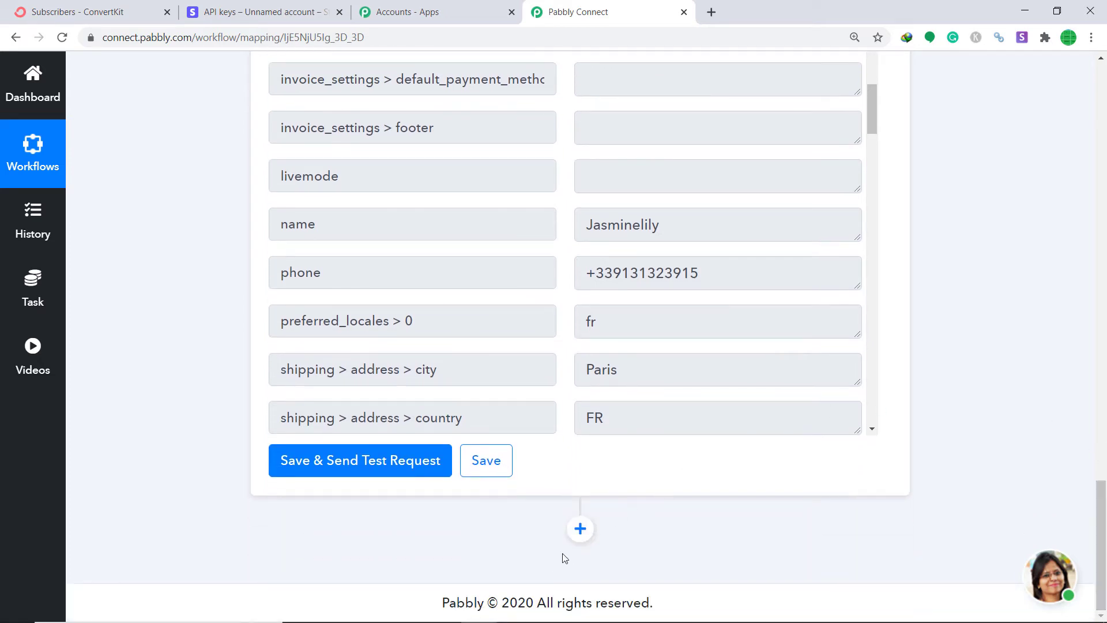
left_click(583, 530)
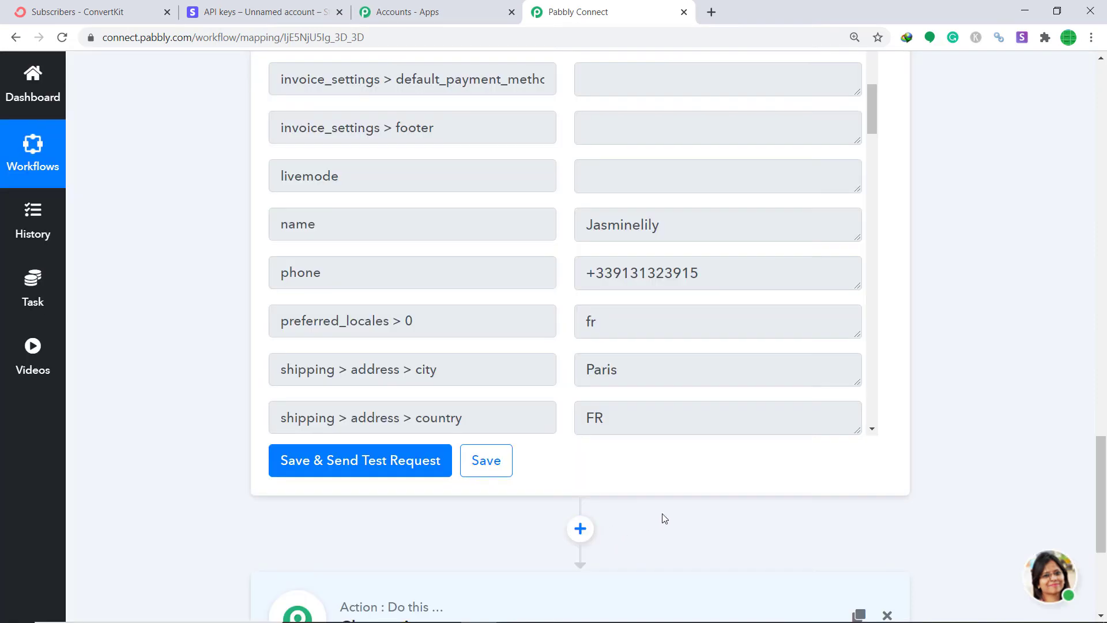
- Search the app list for ConvertKit and select it as the new step's app
scroll(1102, 508, "down", 5)
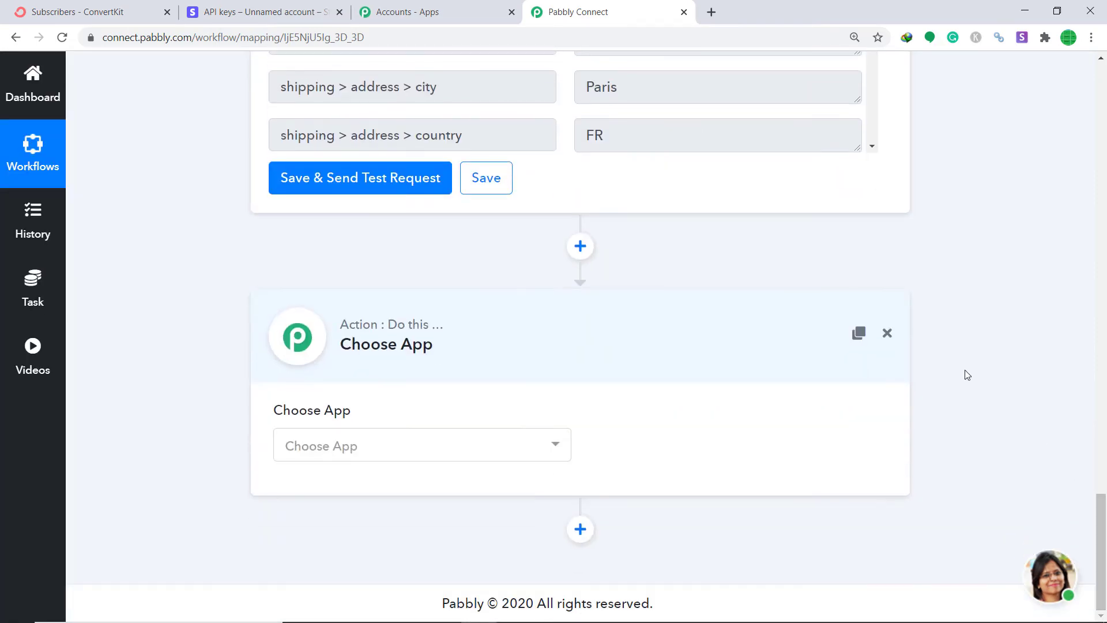
left_click(484, 450)
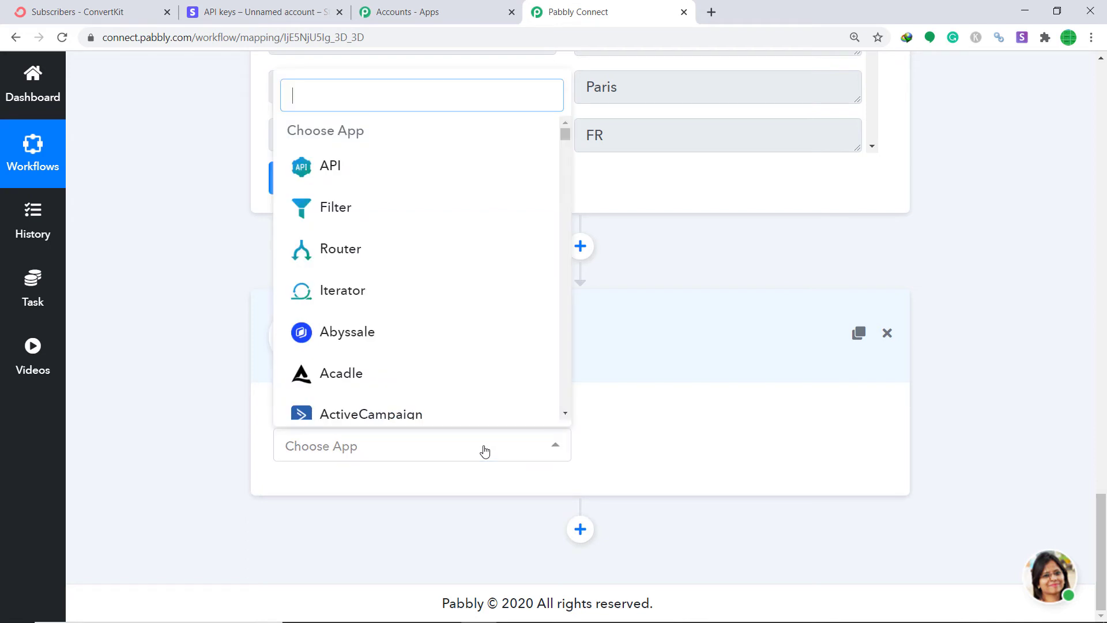
type("c")
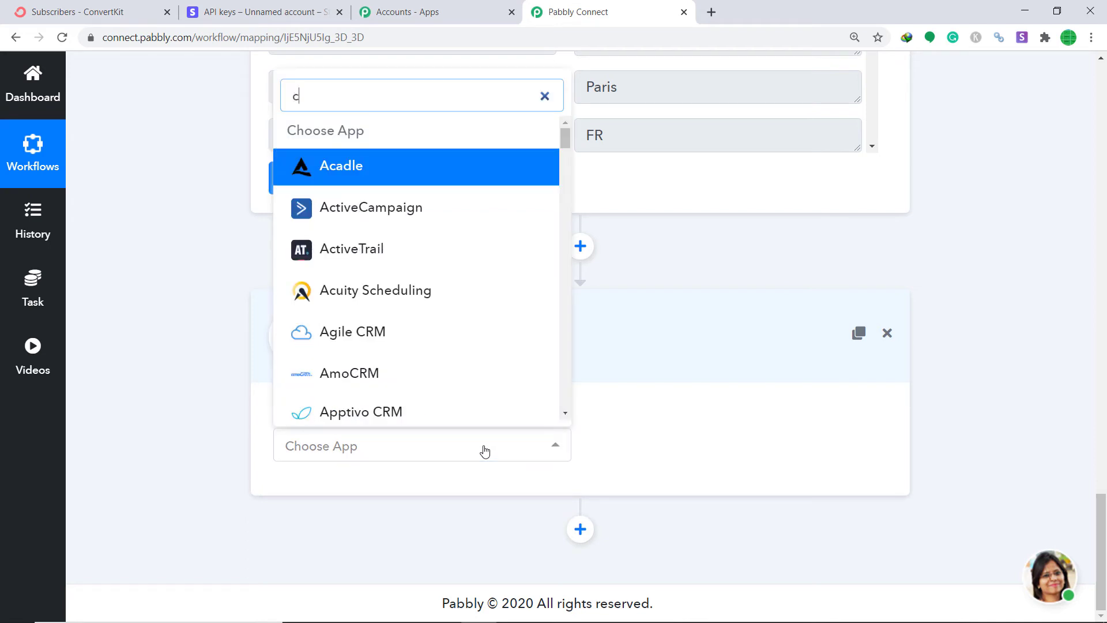
type("over")
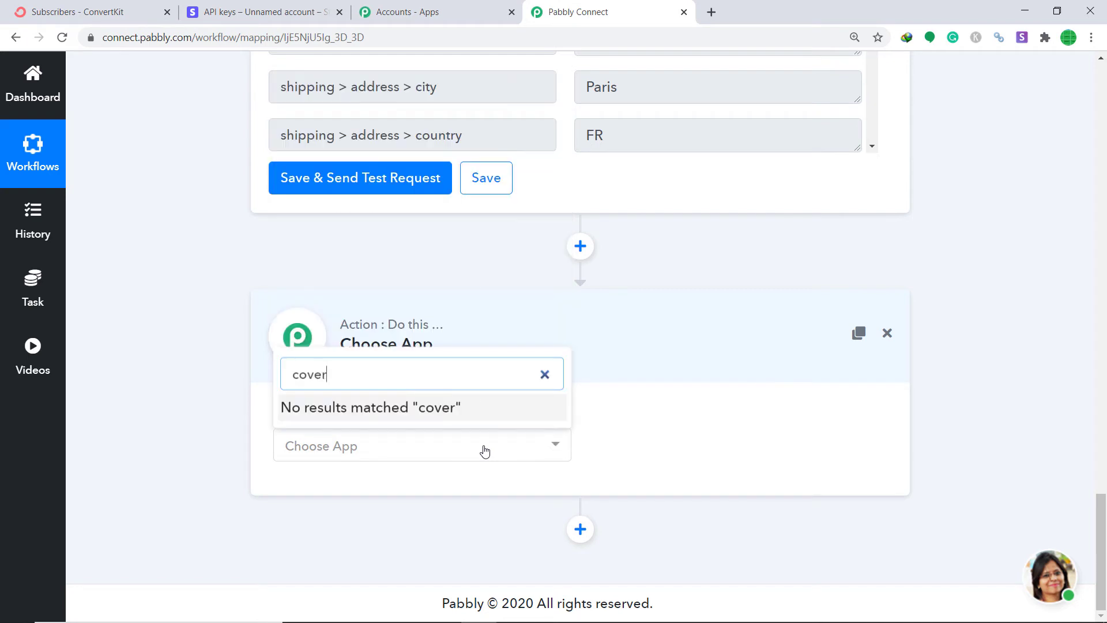
key("BackSpace")
key("BackSpace")
key("BackSpace")
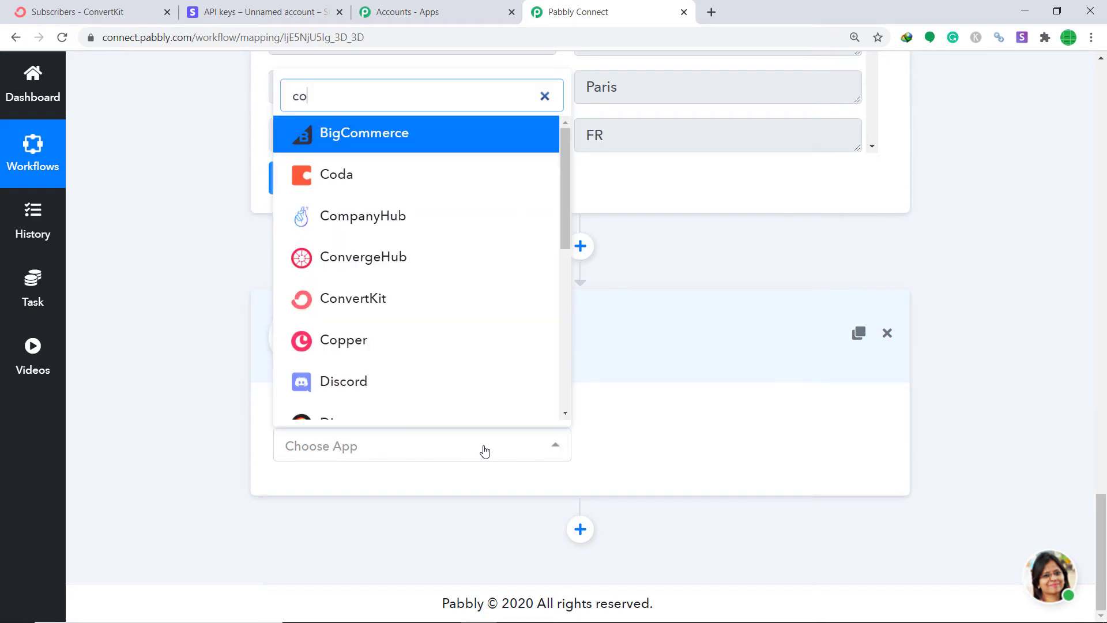
type("n")
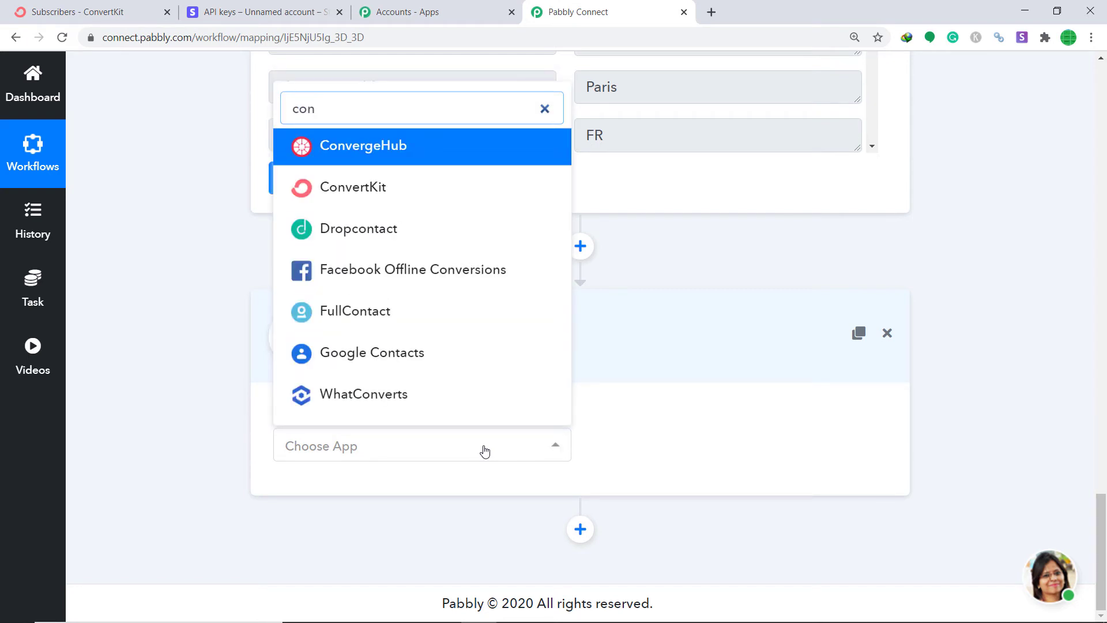
left_click(365, 187)
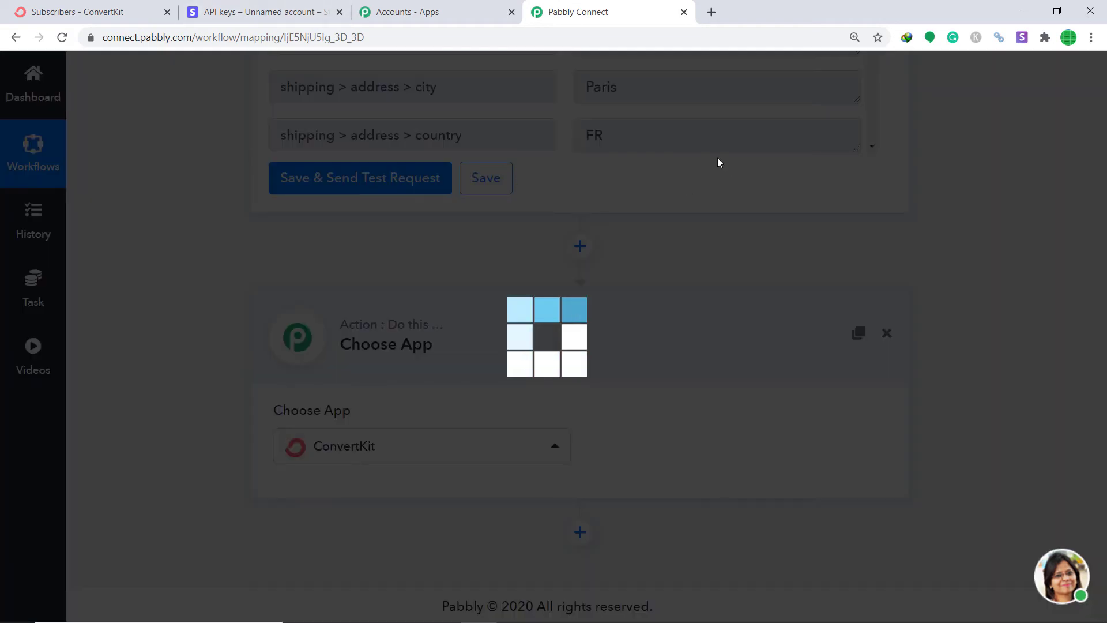
- Choose Tag a Subscriber as the ConvertKit method
left_click(672, 455)
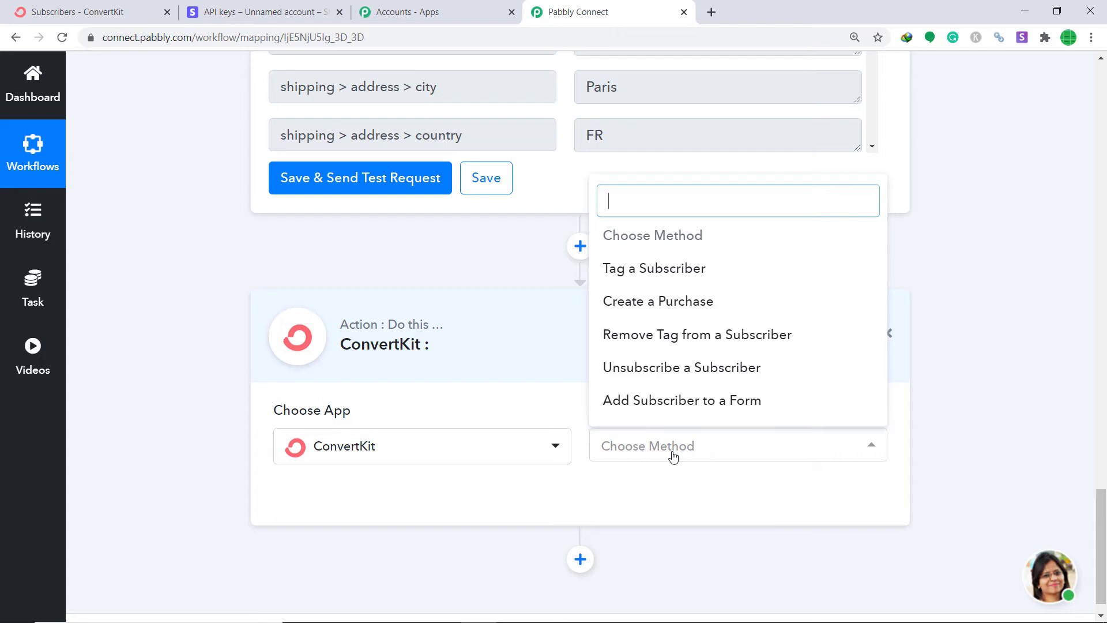
left_click(671, 276)
left_click(694, 451)
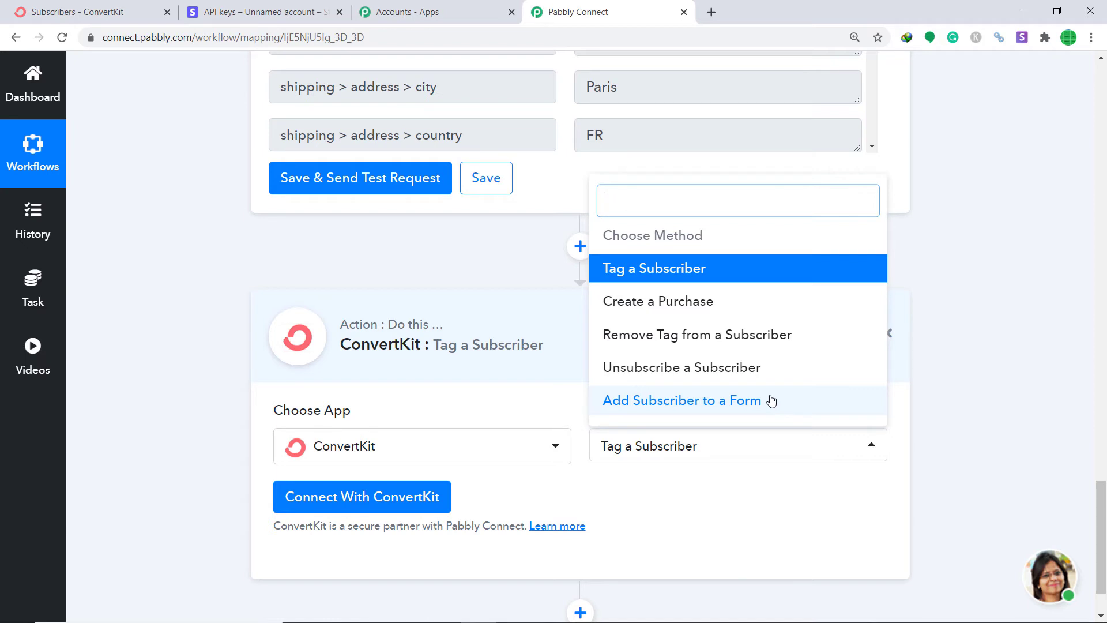
left_click(758, 431)
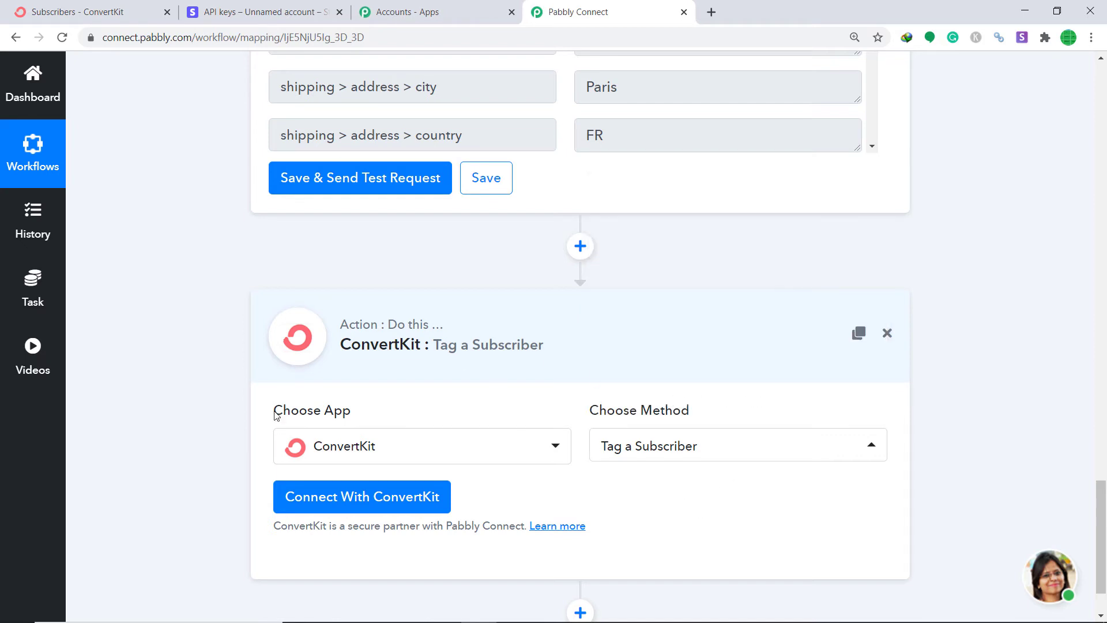
- Open the Connect With ConvertKit form with empty API Key and API Secret fields, then go to ConvertKit
left_click(310, 500)
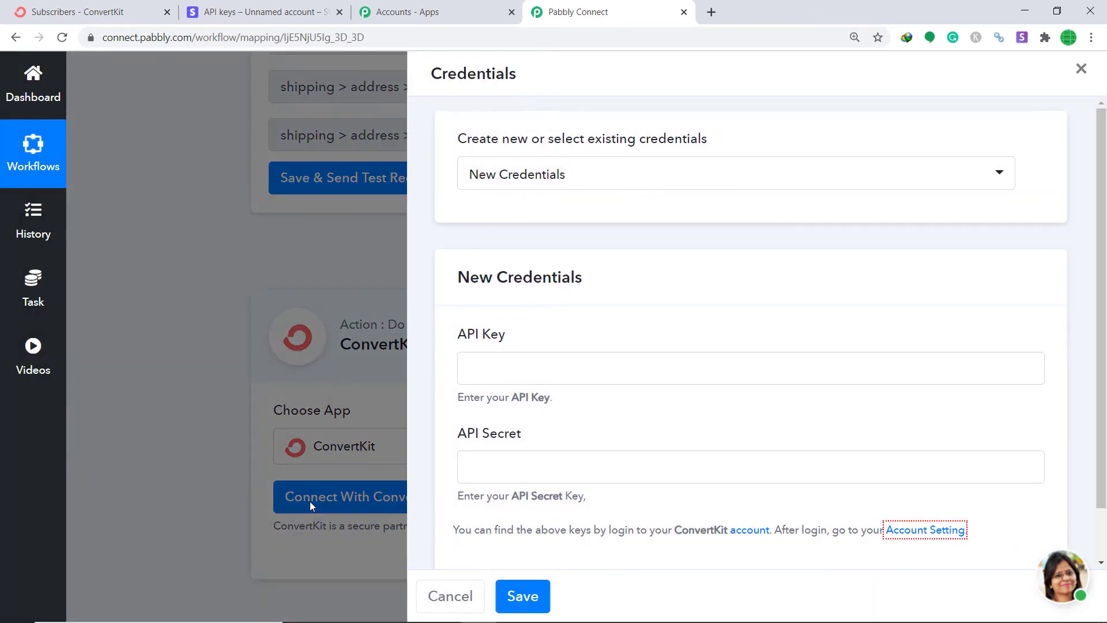
scroll(518, 289, "down", 1)
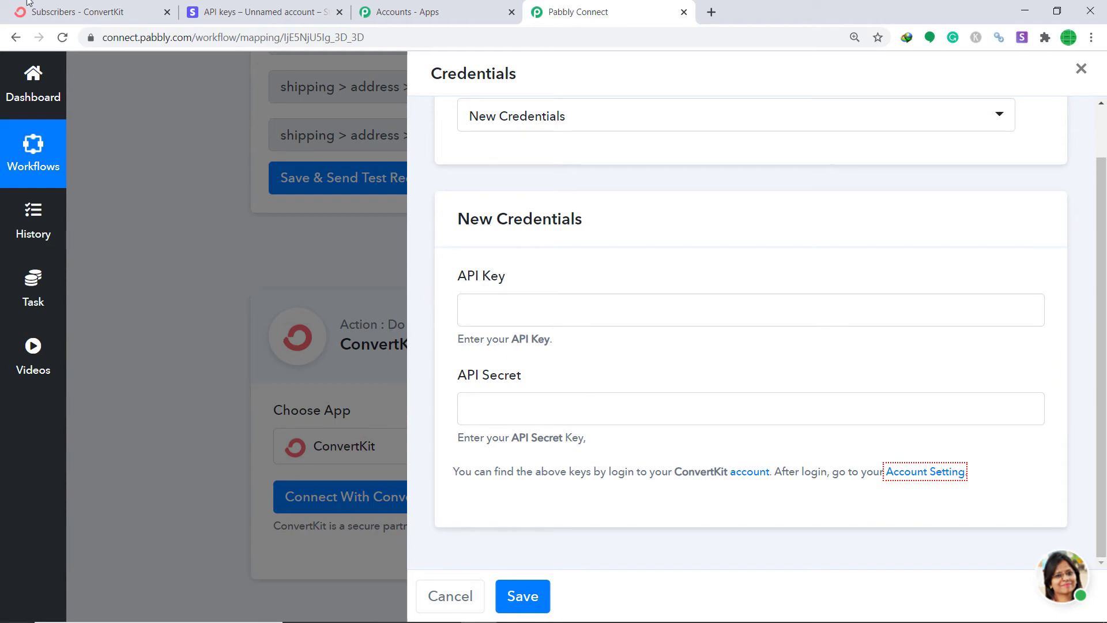
left_click(52, 6)
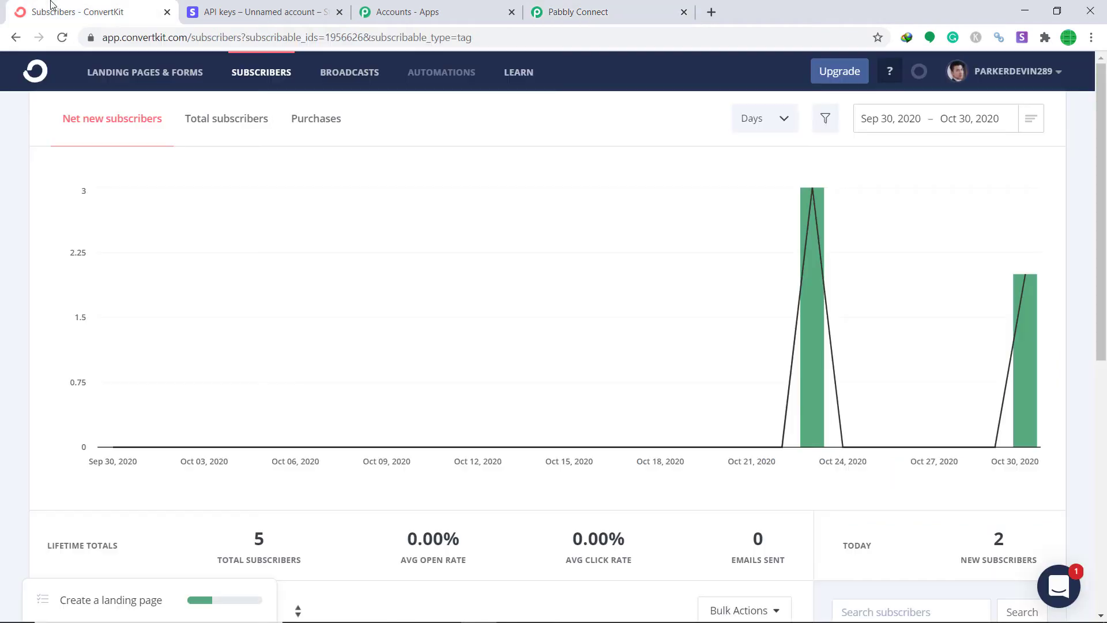
- Copy the API key from ConvertKit Account Settings into Pabbly's API Key field
left_click(1048, 69)
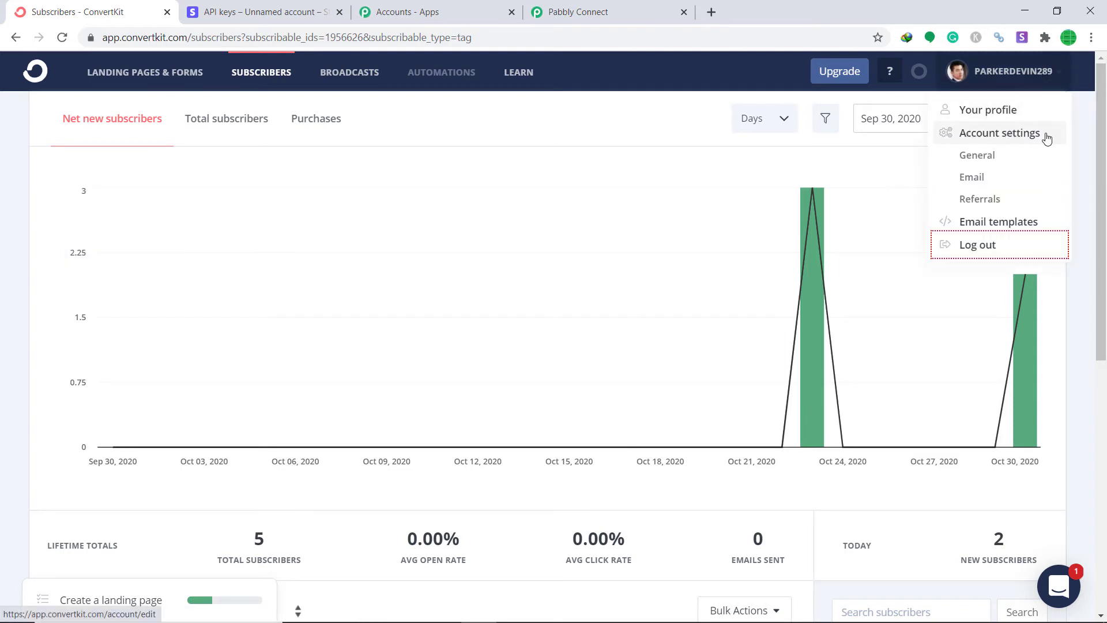
left_click(983, 133)
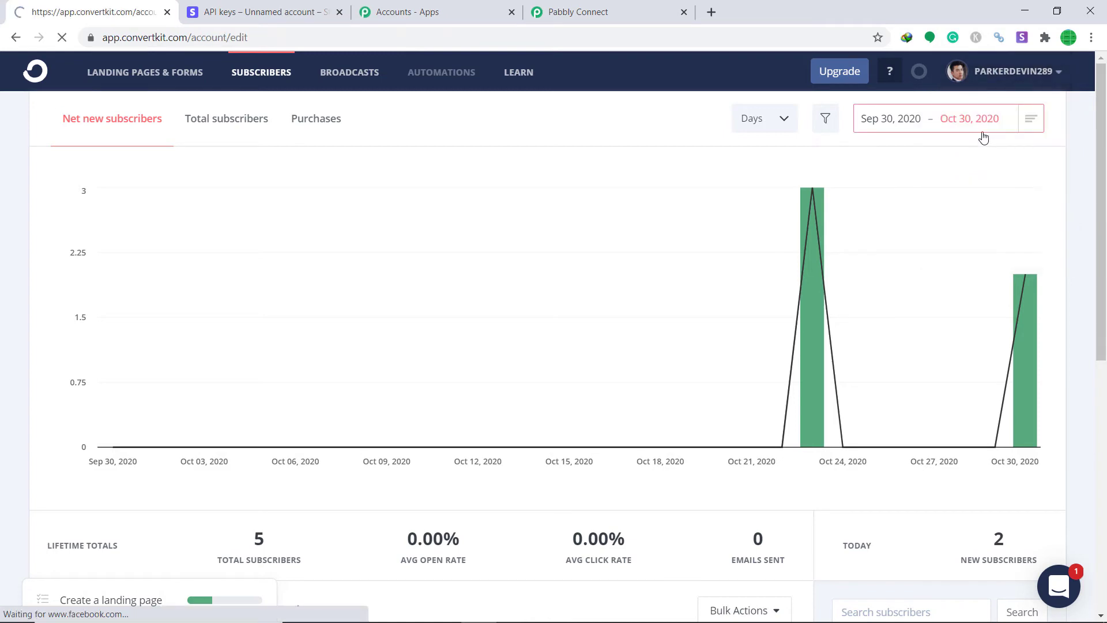
scroll(703, 178, "down", 2)
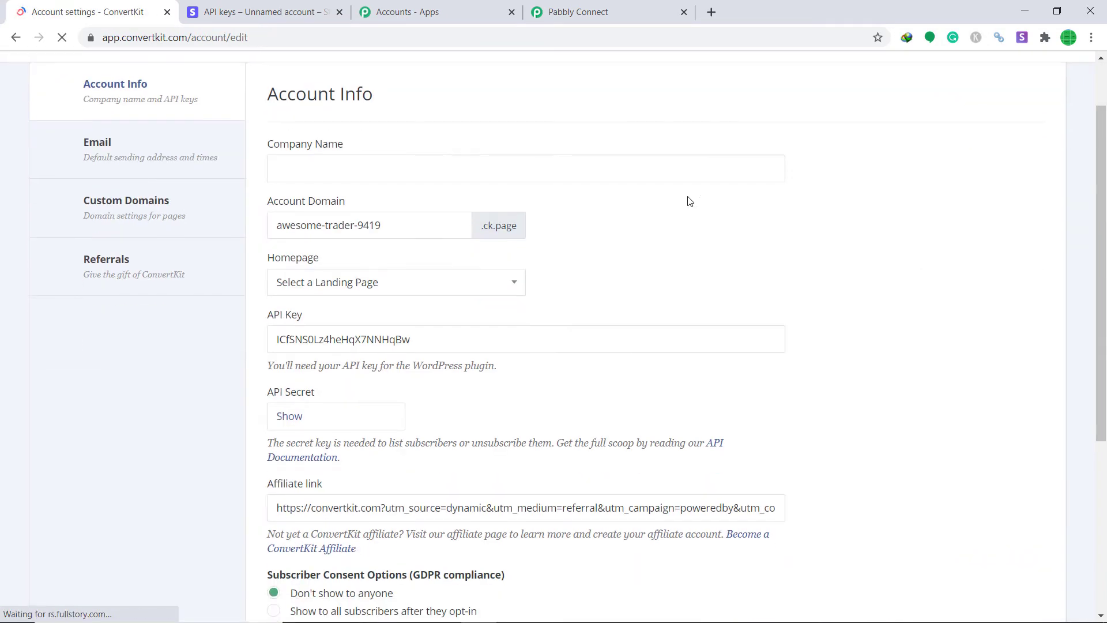
left_click_drag(420, 265, 273, 267)
right_click(290, 268)
left_click(325, 279)
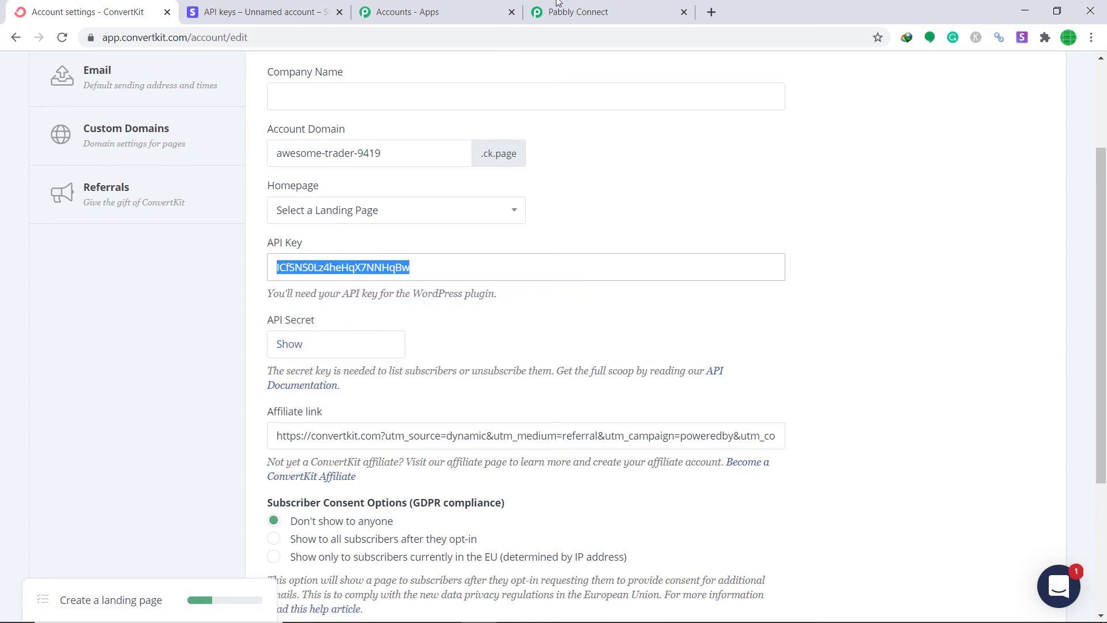
left_click(578, 11)
right_click(503, 309)
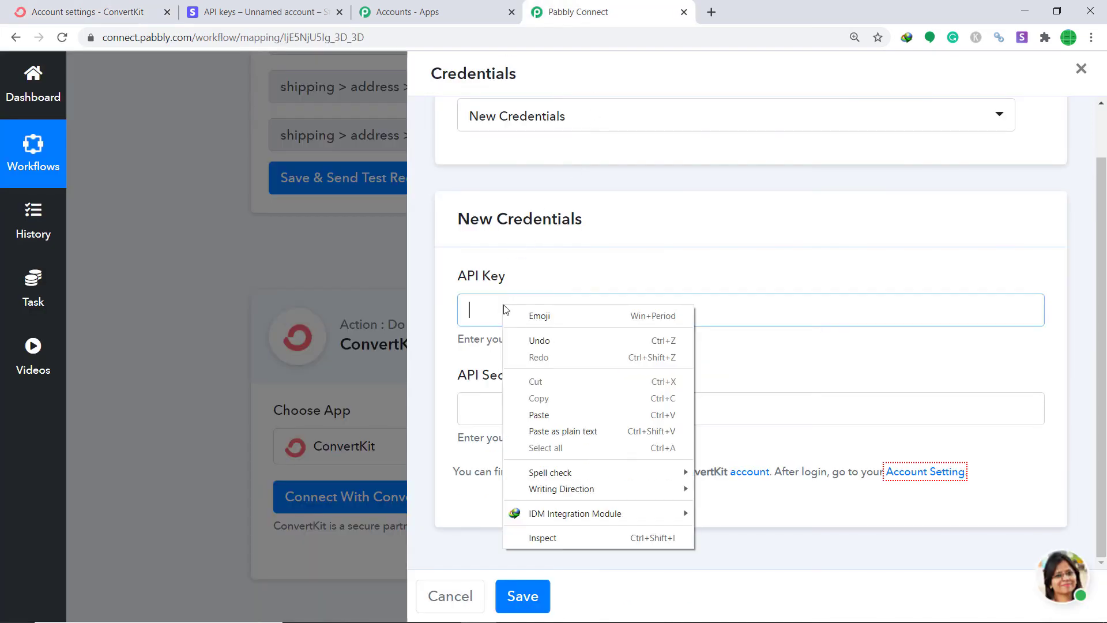
left_click(551, 414)
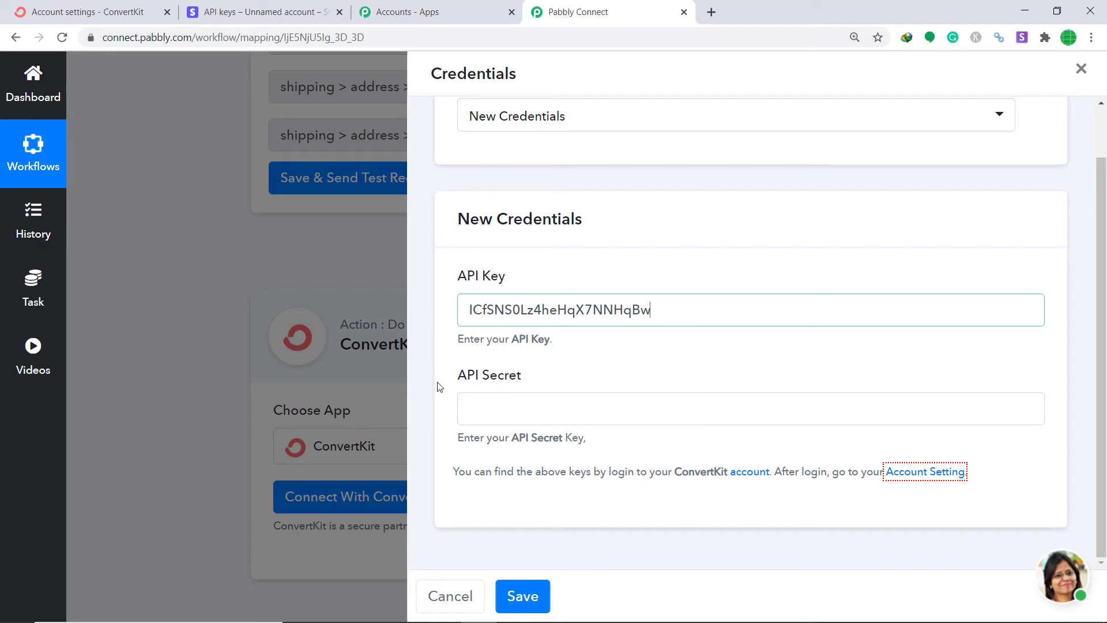
- Paste the revealed ConvertKit API secret into Pabbly, save the connection, and view the available tags
left_click(109, 12)
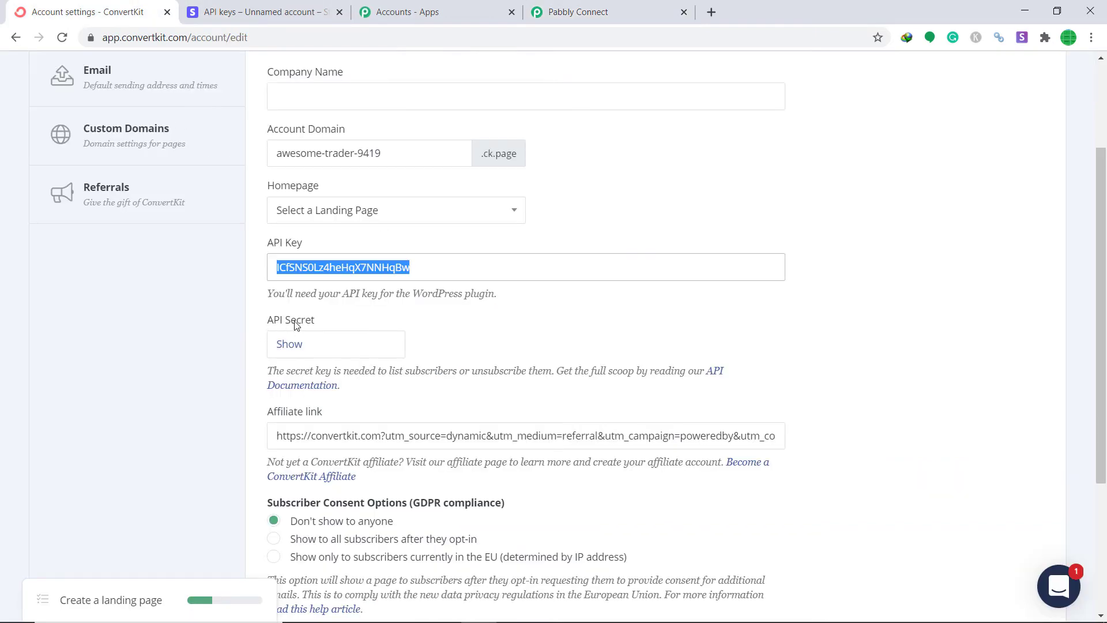
left_click(317, 345)
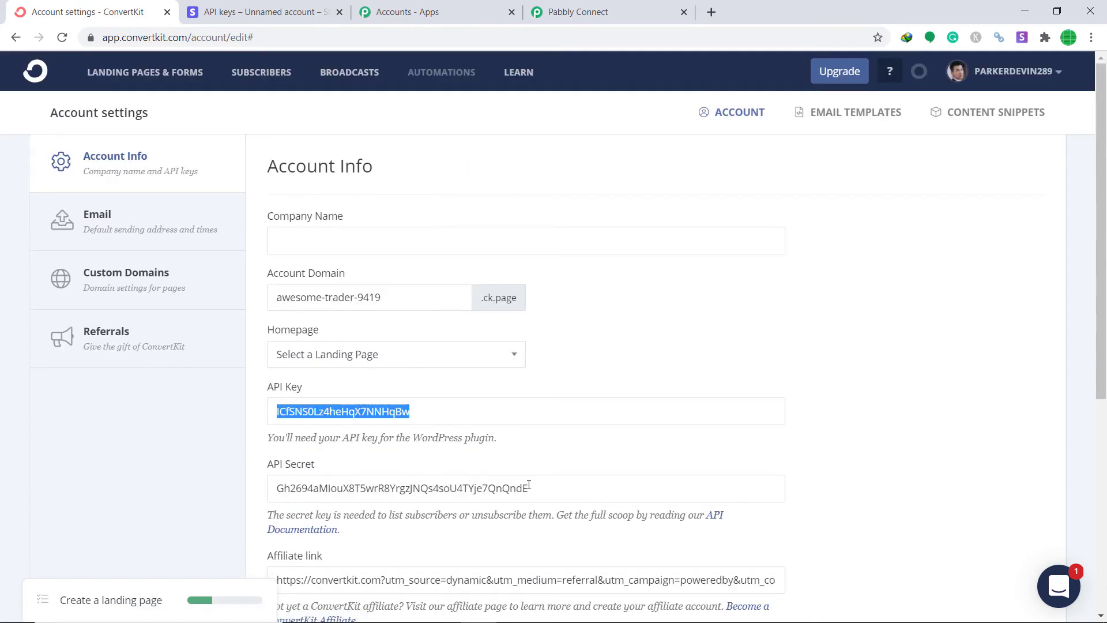
left_click_drag(543, 491, 279, 487)
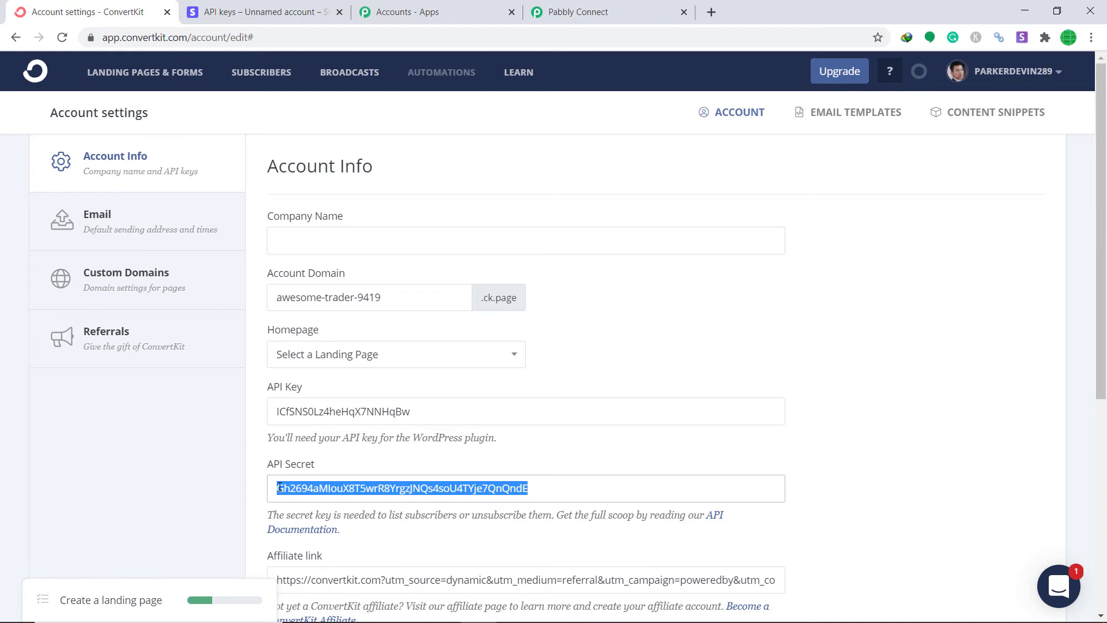
right_click(279, 487)
left_click(309, 496)
left_click(634, 12)
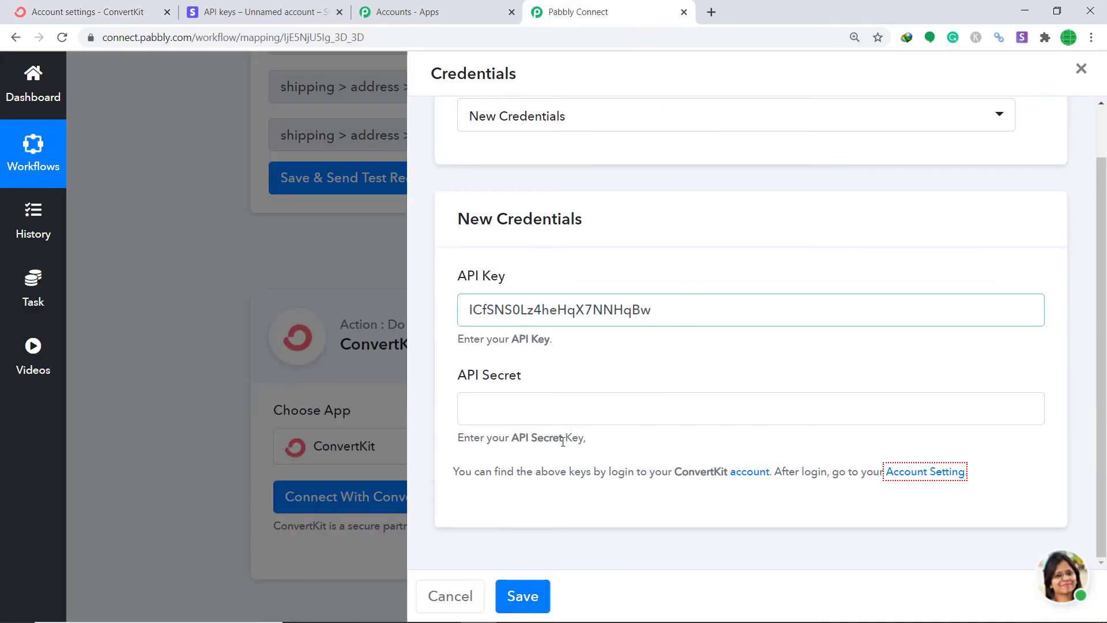
right_click(568, 405)
left_click(605, 280)
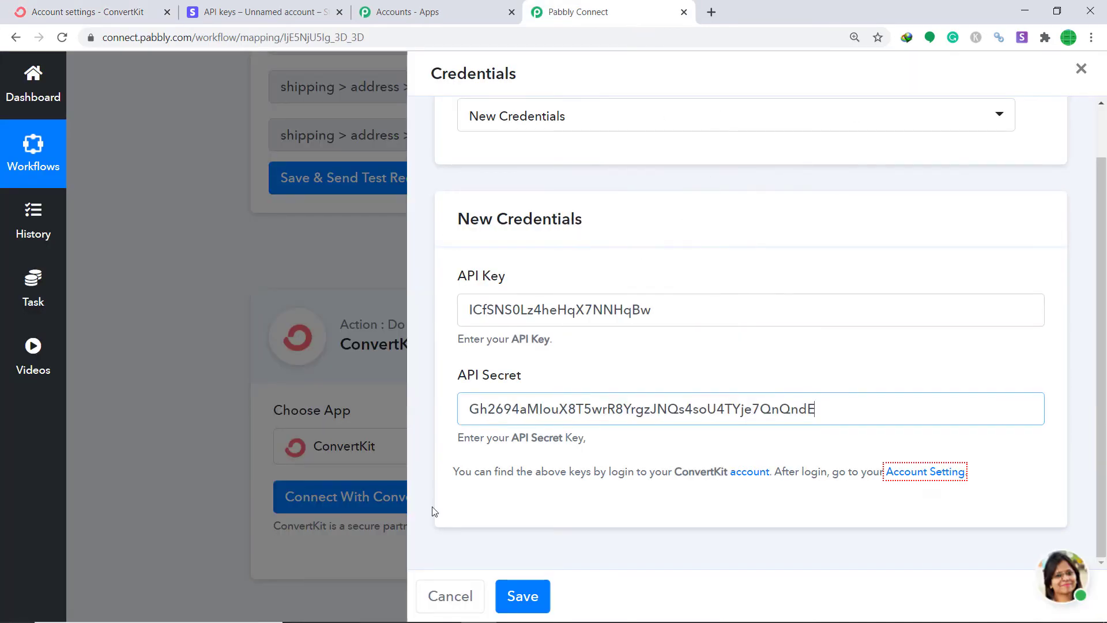
left_click(522, 596)
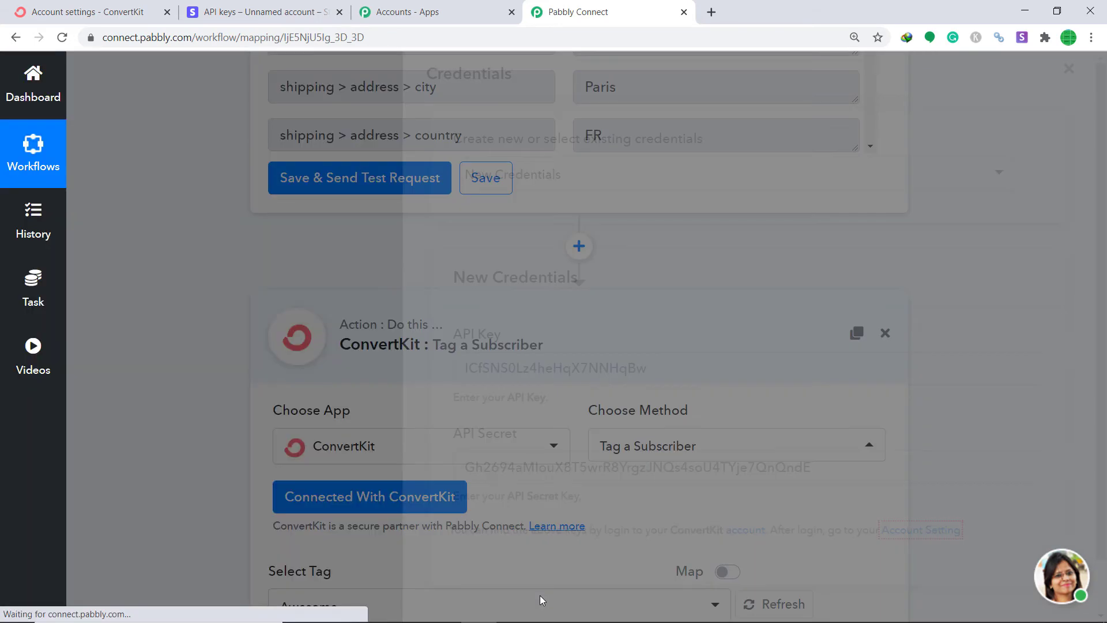
scroll(1034, 429, "down", 6)
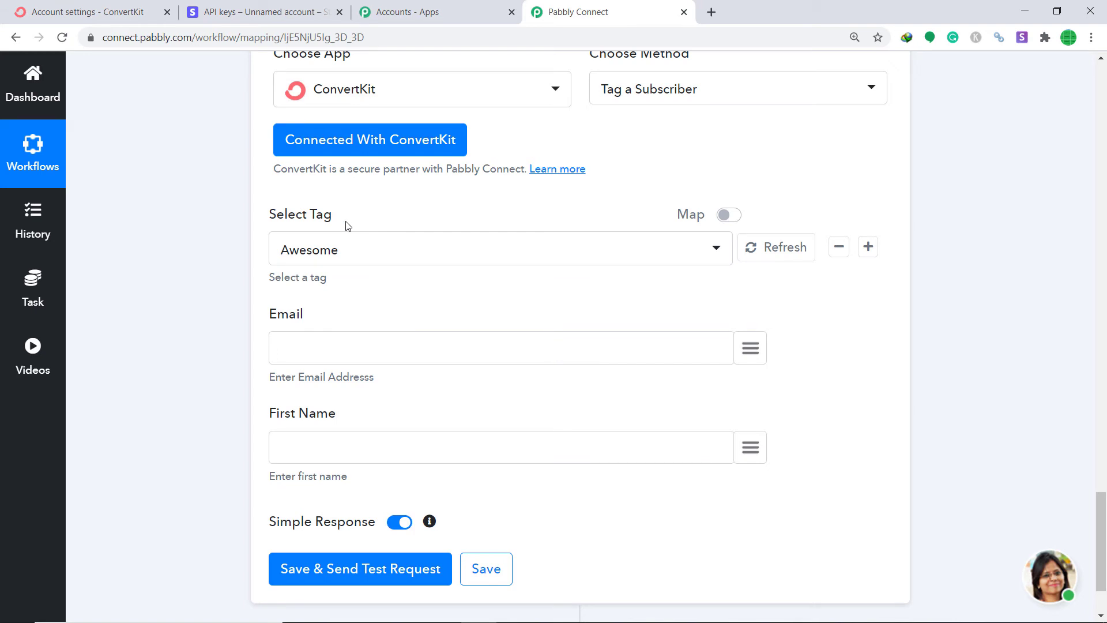
left_click(383, 246)
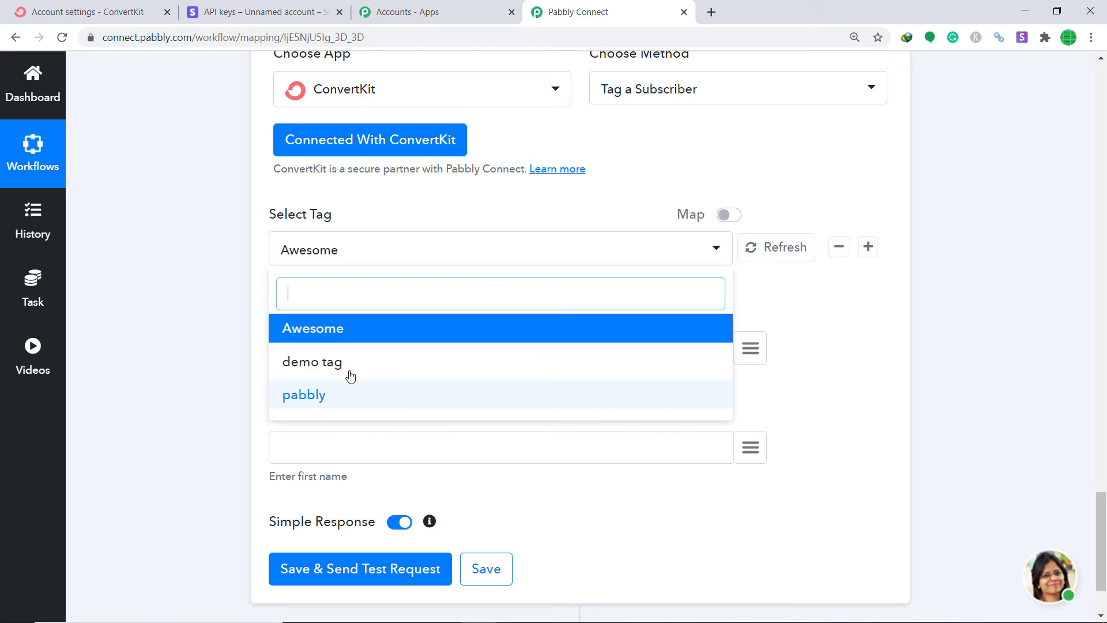
- Look over the ConvertKit subscribers page, then close Pabbly's open tag list
key("ctrl+1")
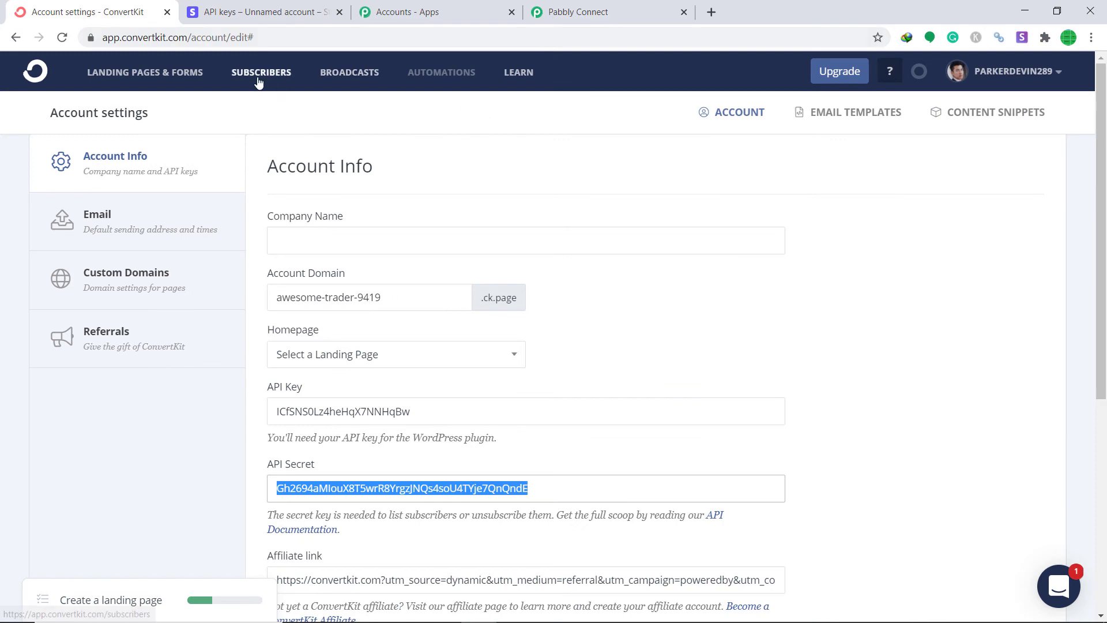
left_click(259, 82)
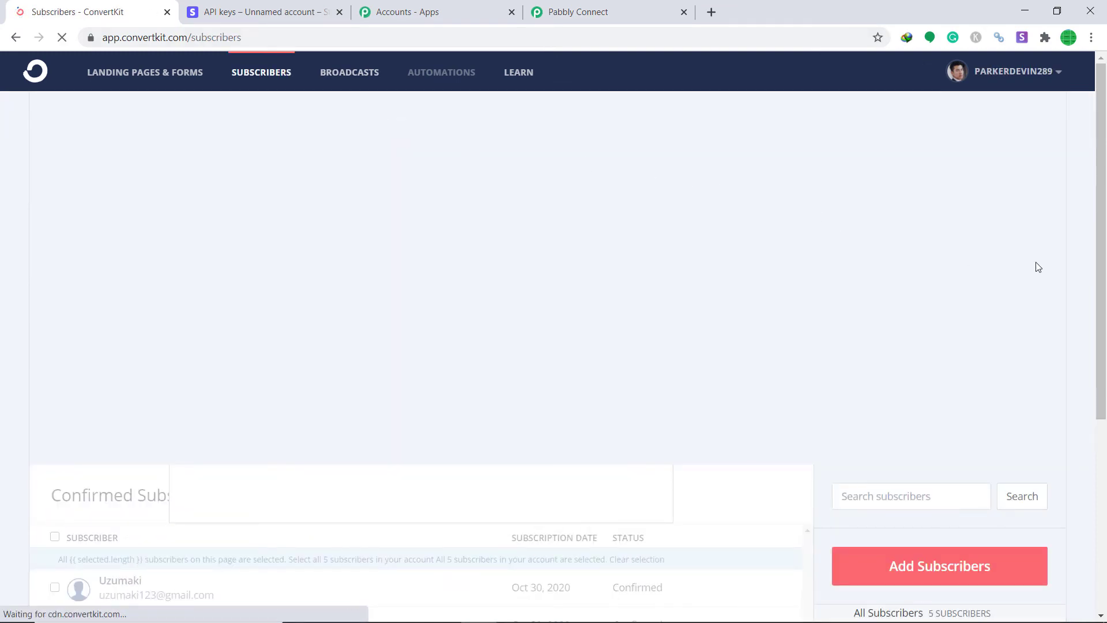
scroll(1101, 494, "down", 7)
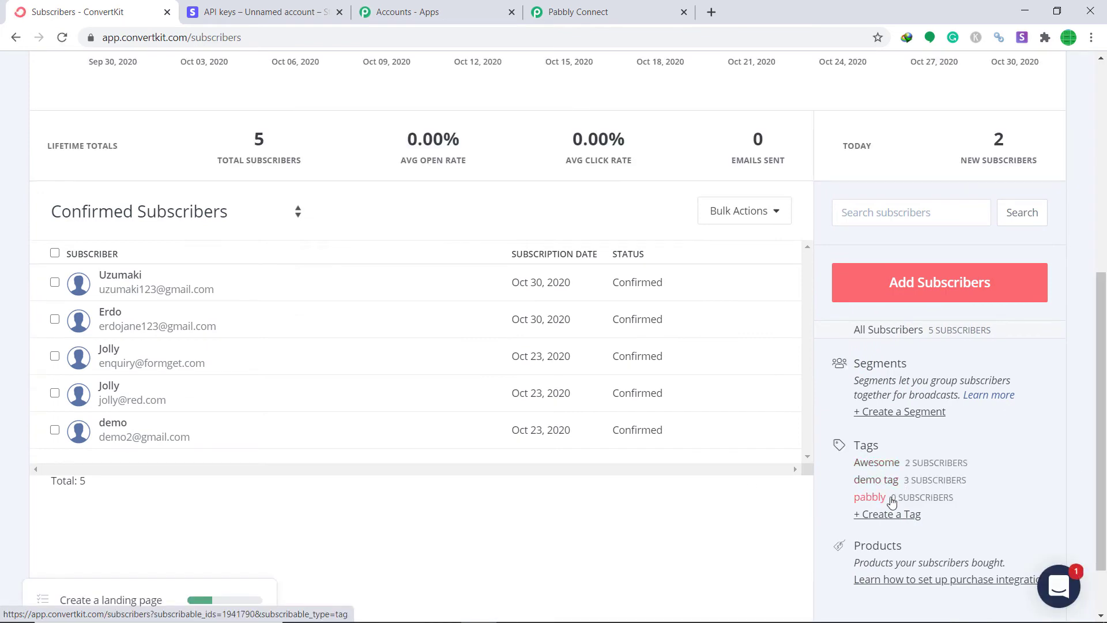
left_click(578, 11)
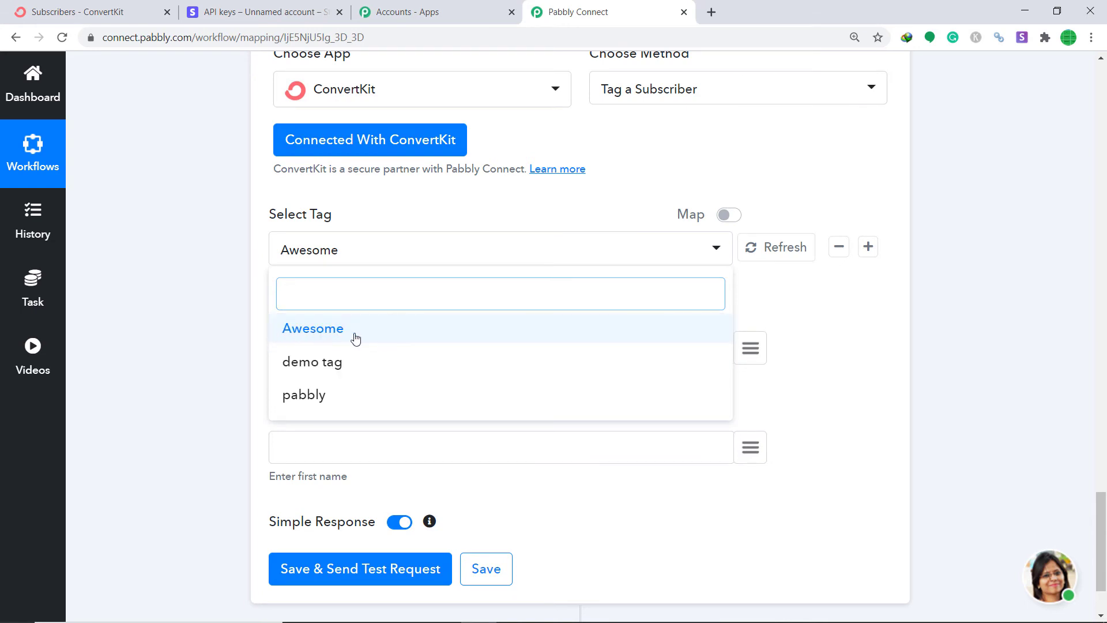
left_click(879, 321)
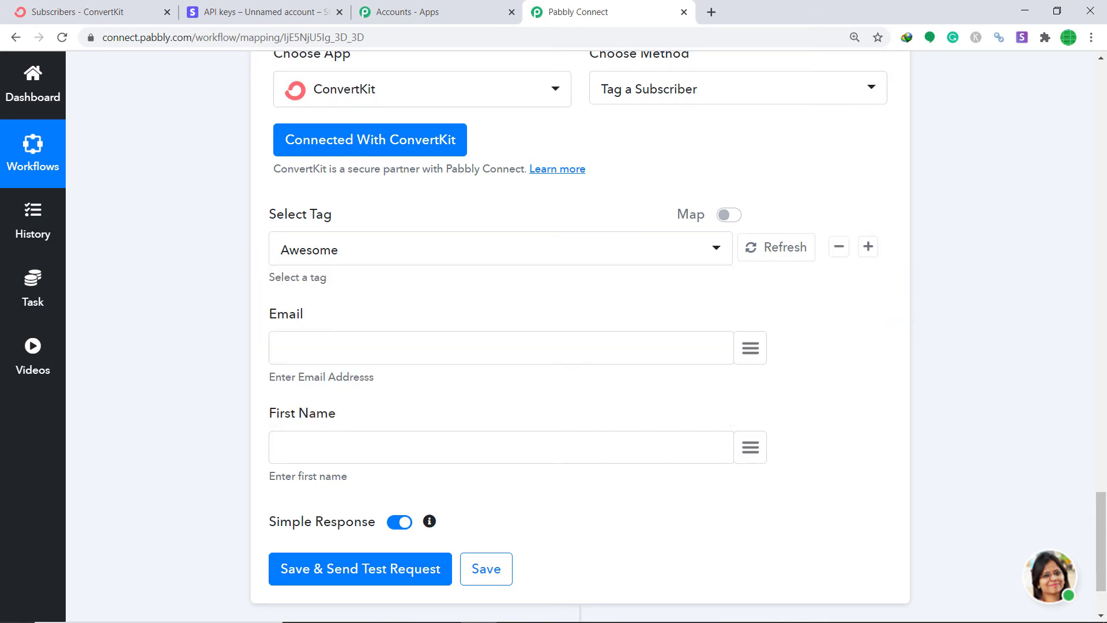
- Create and save a new ConvertKit tag named PINK
left_click(90, 7)
scroll(888, 403, "down", 1)
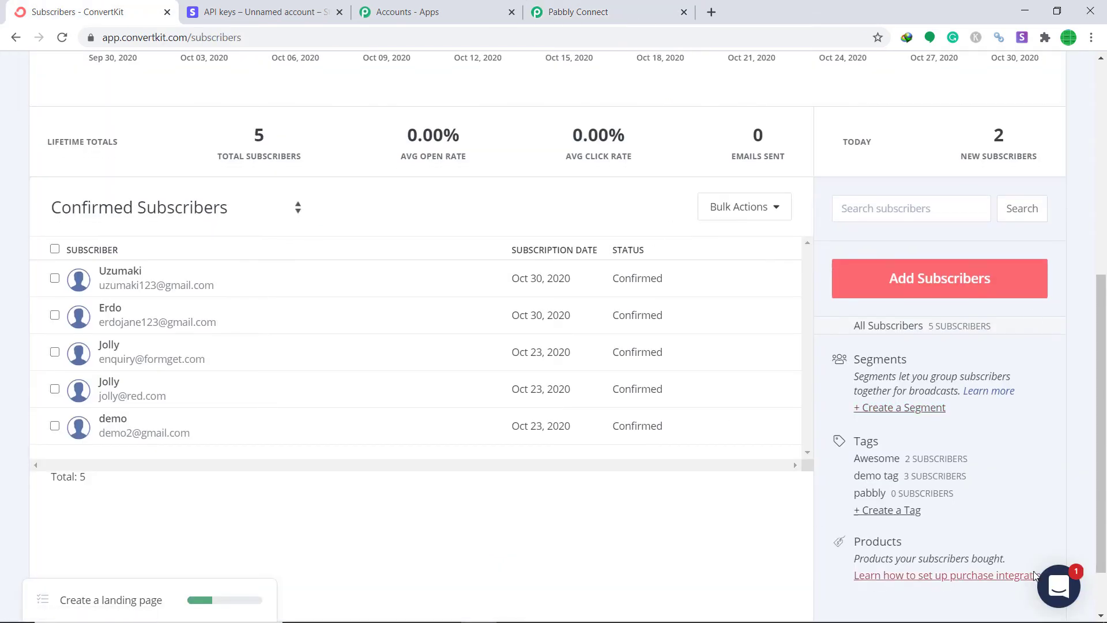
left_click(891, 442)
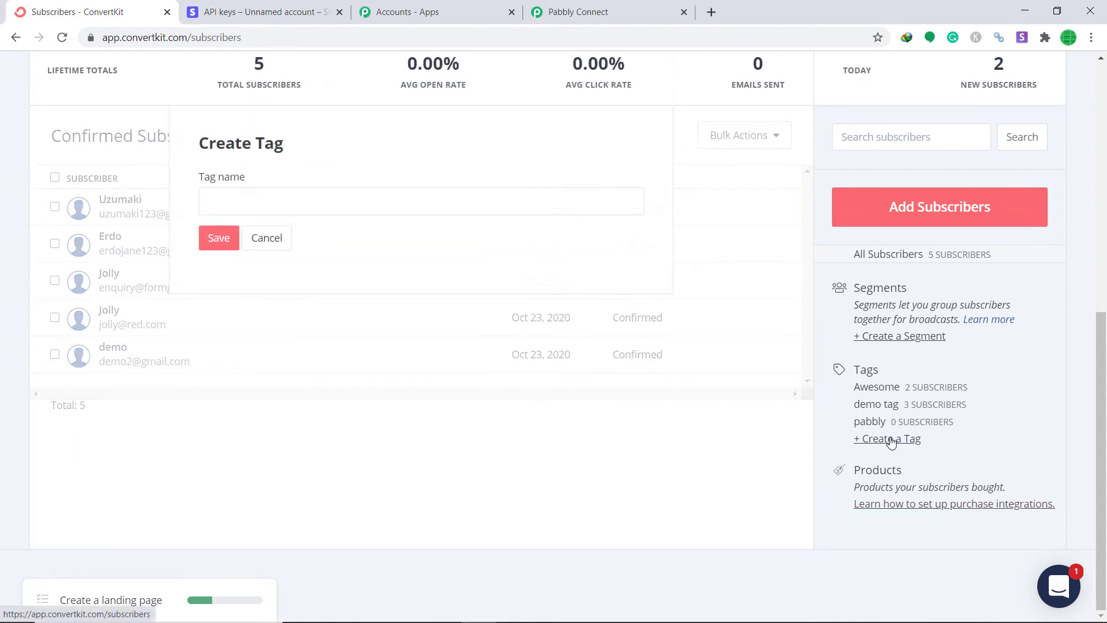
left_click(276, 198)
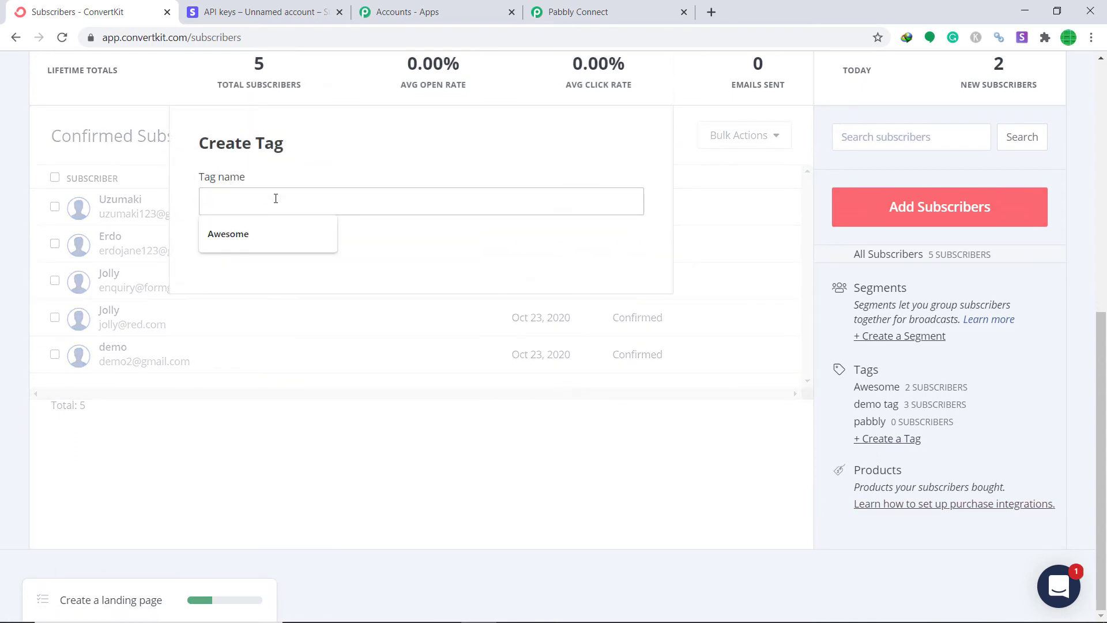
type("PINK")
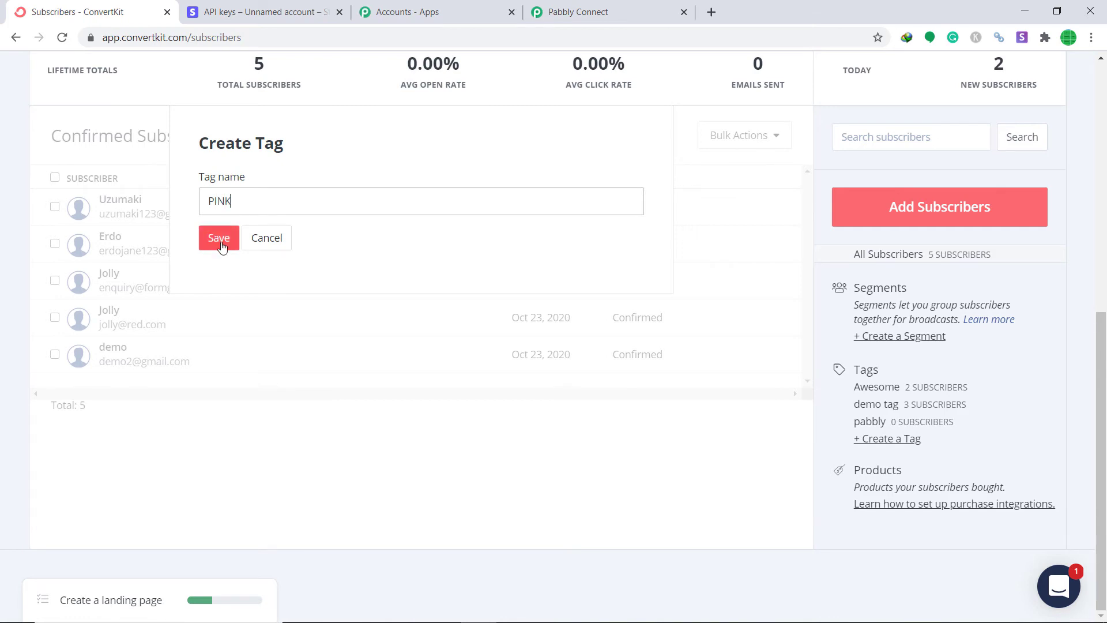
left_click(222, 246)
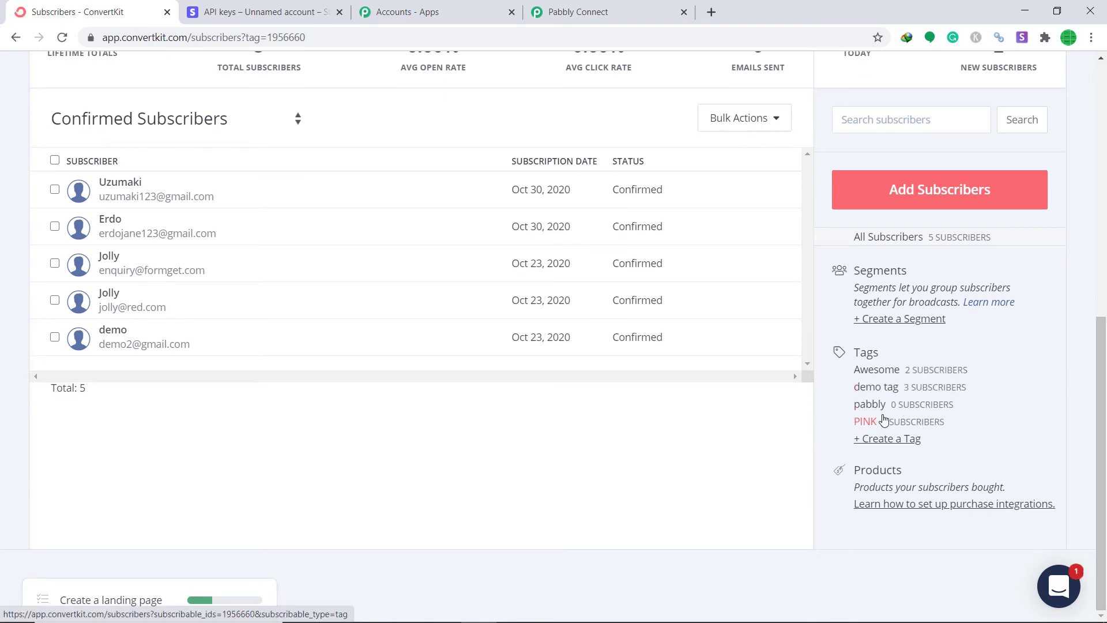
- Refresh Pabbly's ConvertKit tag list and select PINK as the tag to apply
left_click(583, 10)
left_click(780, 248)
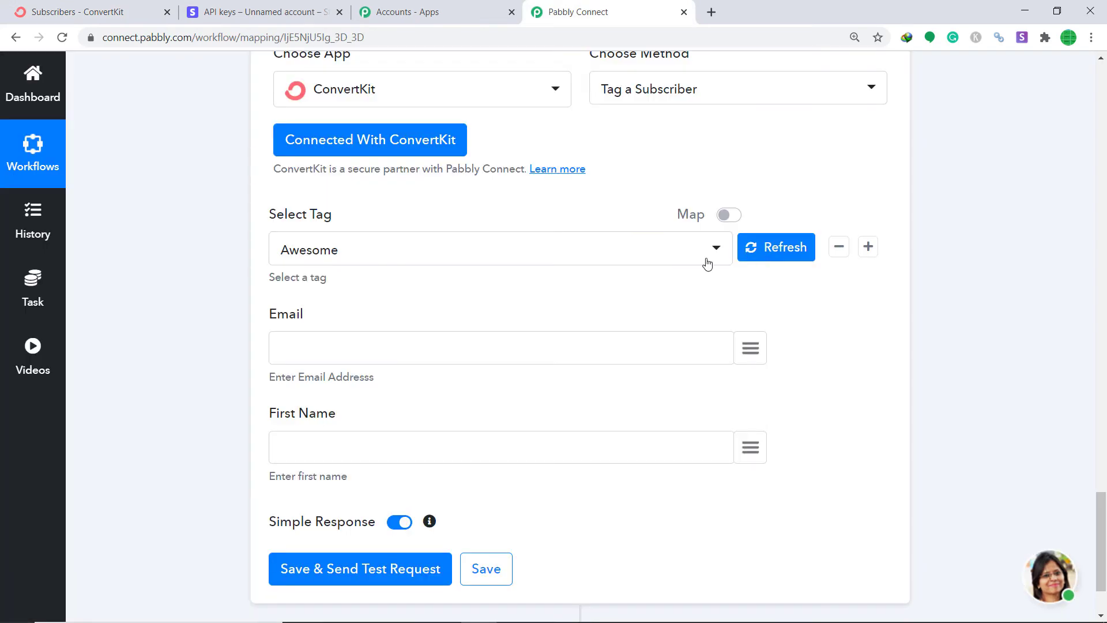
left_click(714, 255)
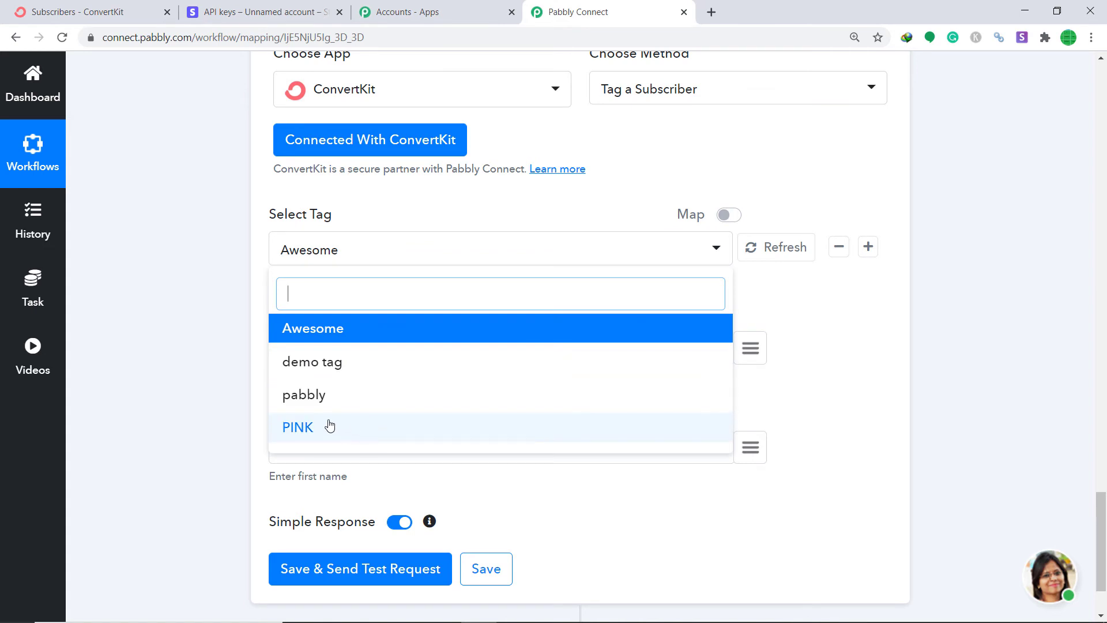
left_click(343, 427)
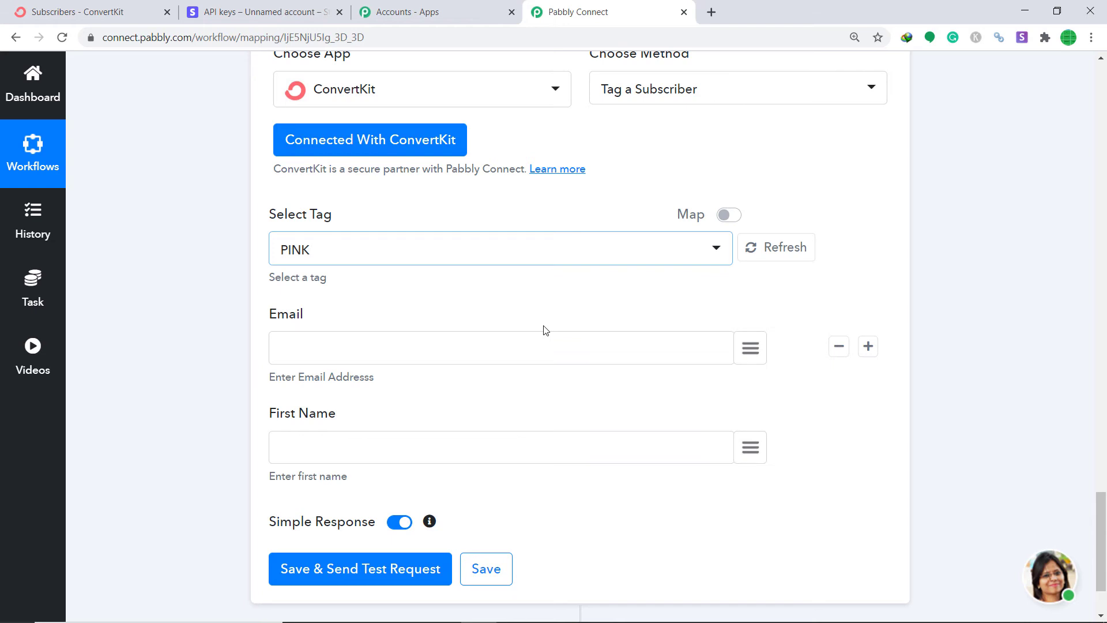
- Map Email to the Stripe Retrieve a Customer email instead of the billing details email
left_click(748, 356)
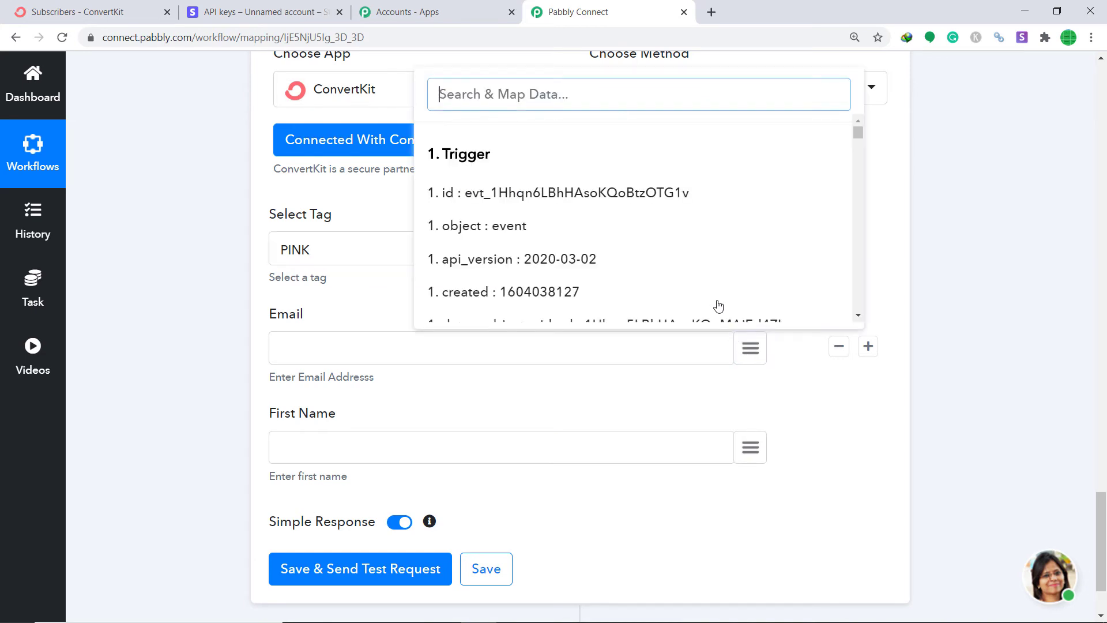
scroll(680, 206, "down", 1)
scroll(680, 206, "down", 6)
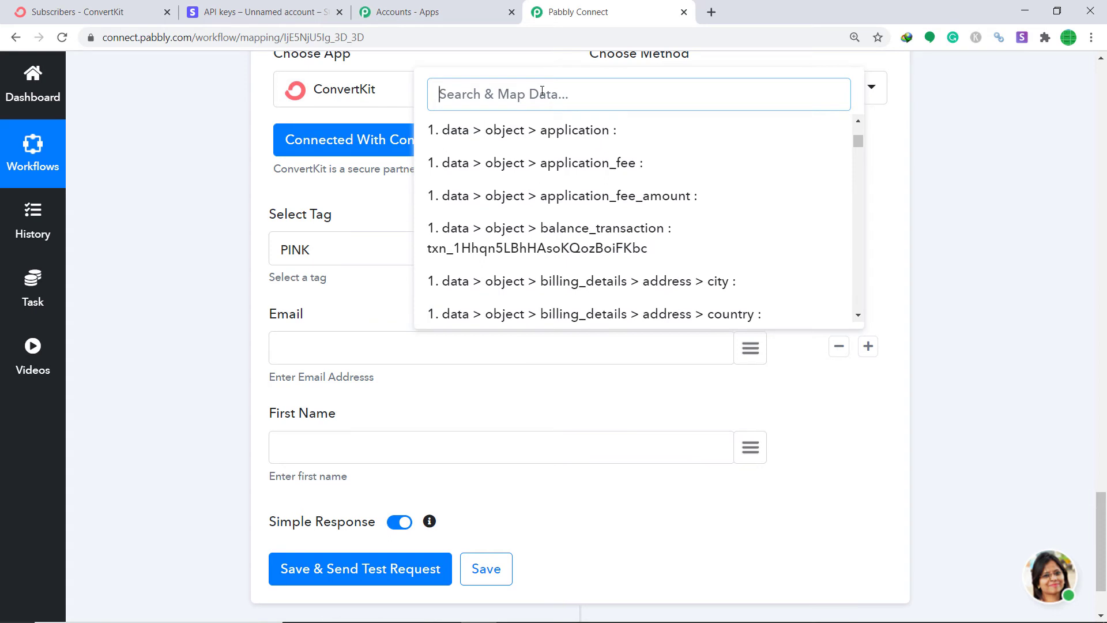
type("EM")
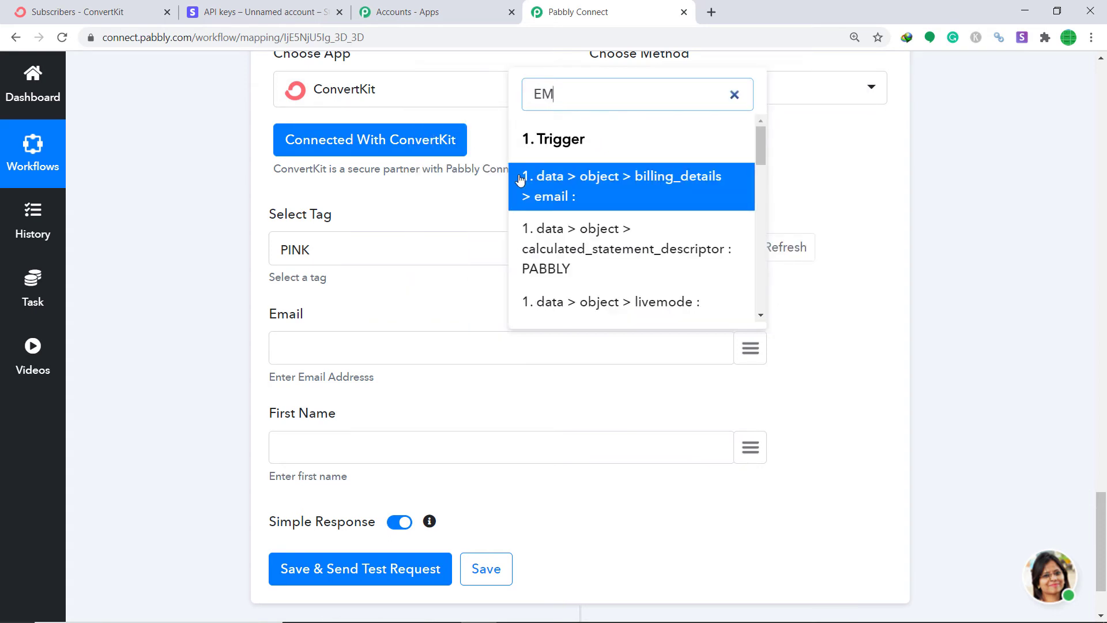
left_click(588, 190)
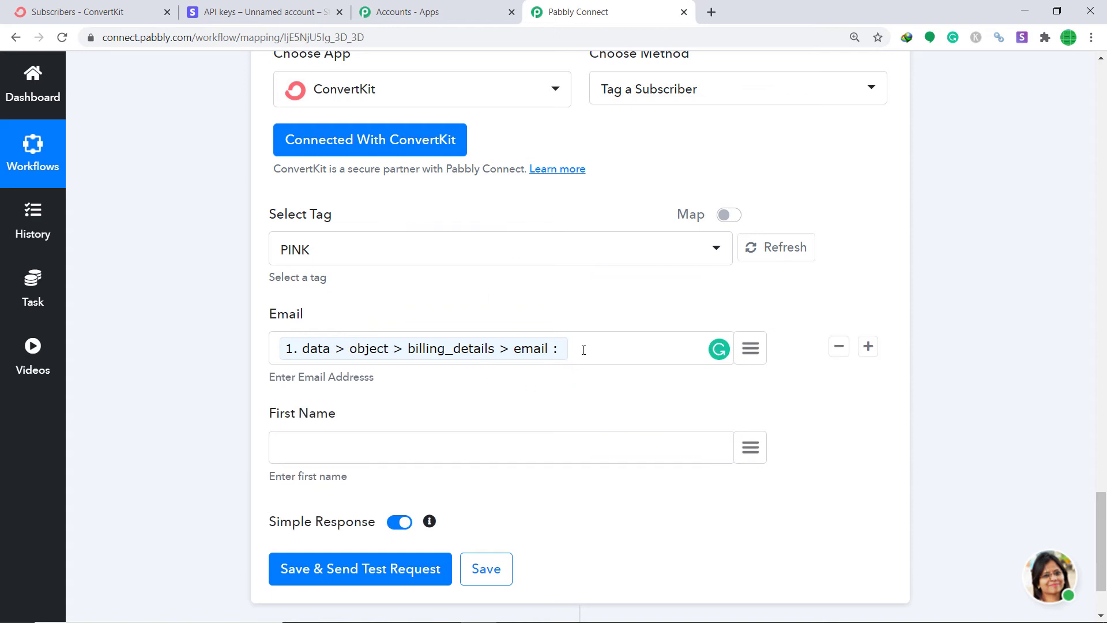
key("BackSpace")
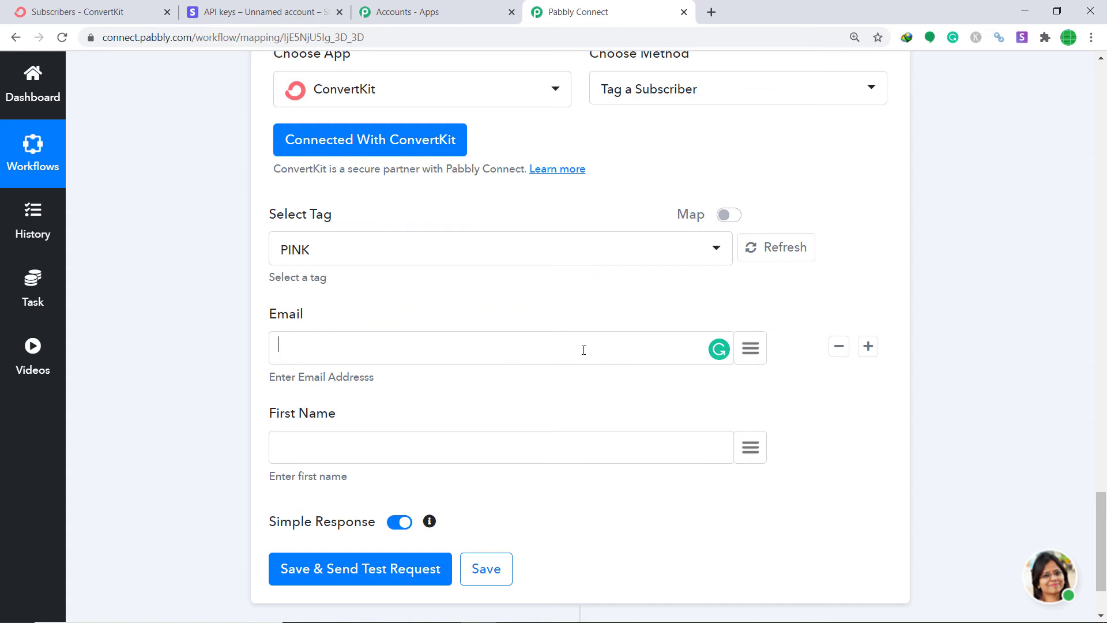
left_click(759, 353)
type("EMAIL")
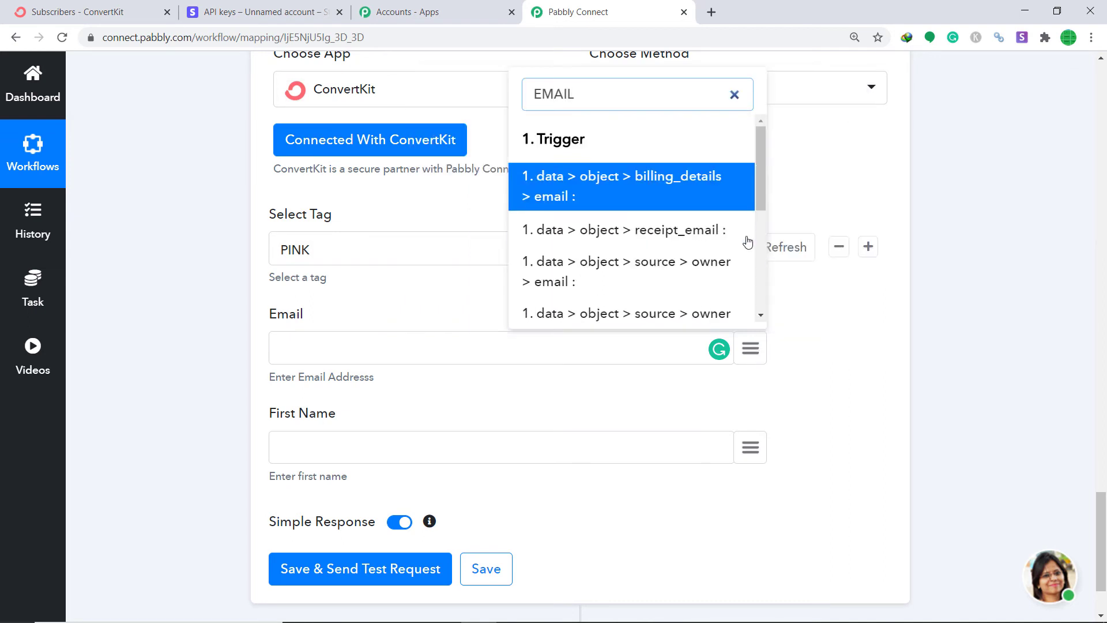
scroll(743, 239, "down", 5)
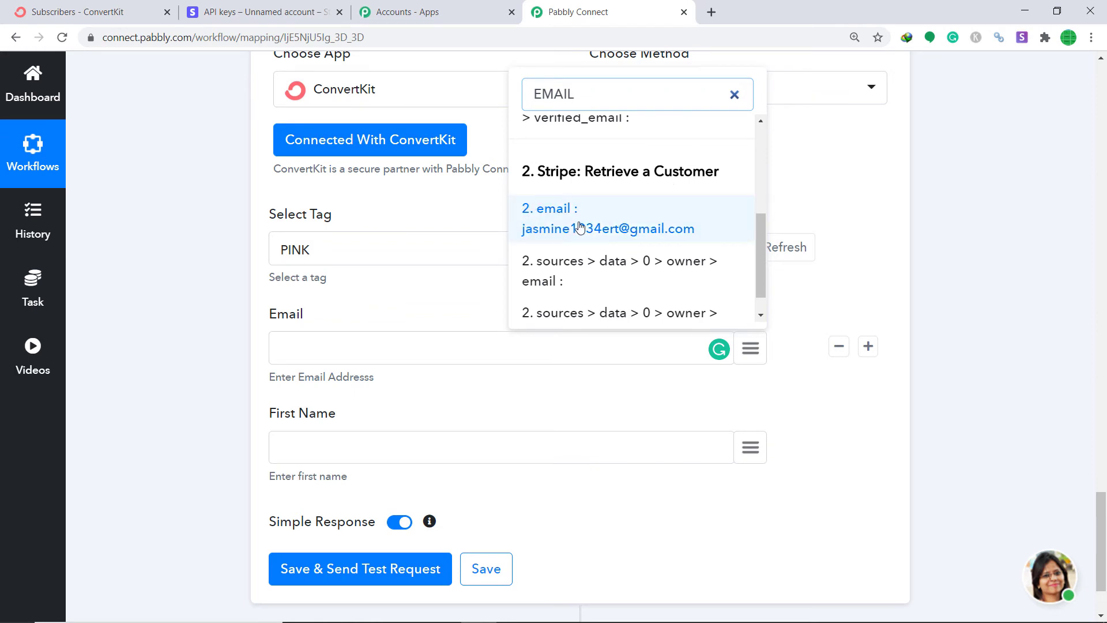
left_click(580, 227)
- Map First Name to '2. name' from Stripe Retrieve a Customer, replacing the billing_details name
left_click(562, 447)
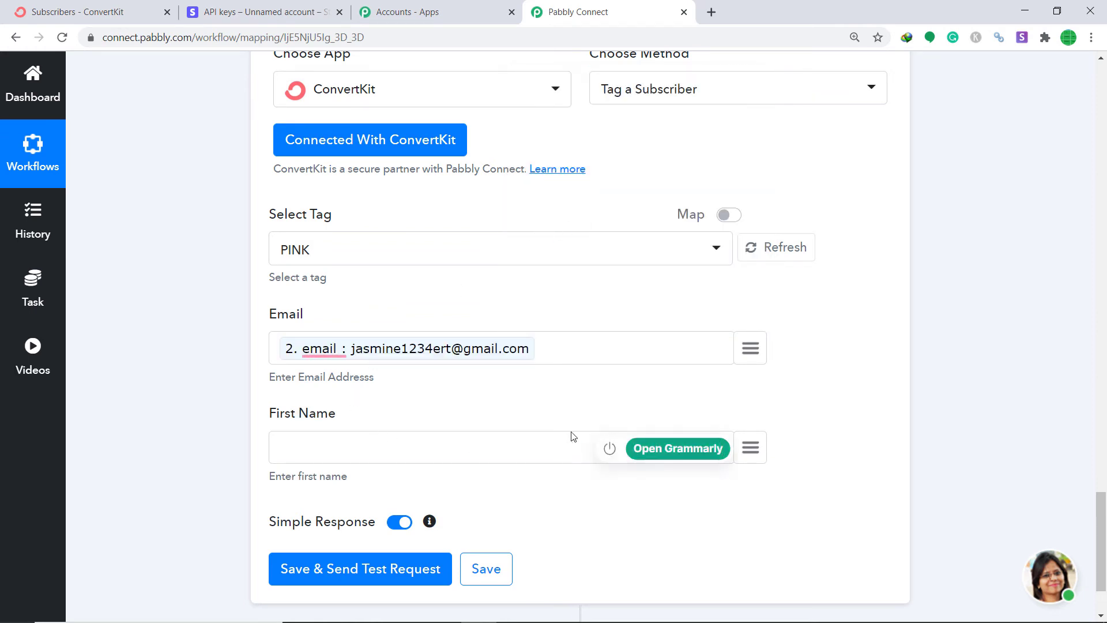
left_click(761, 449)
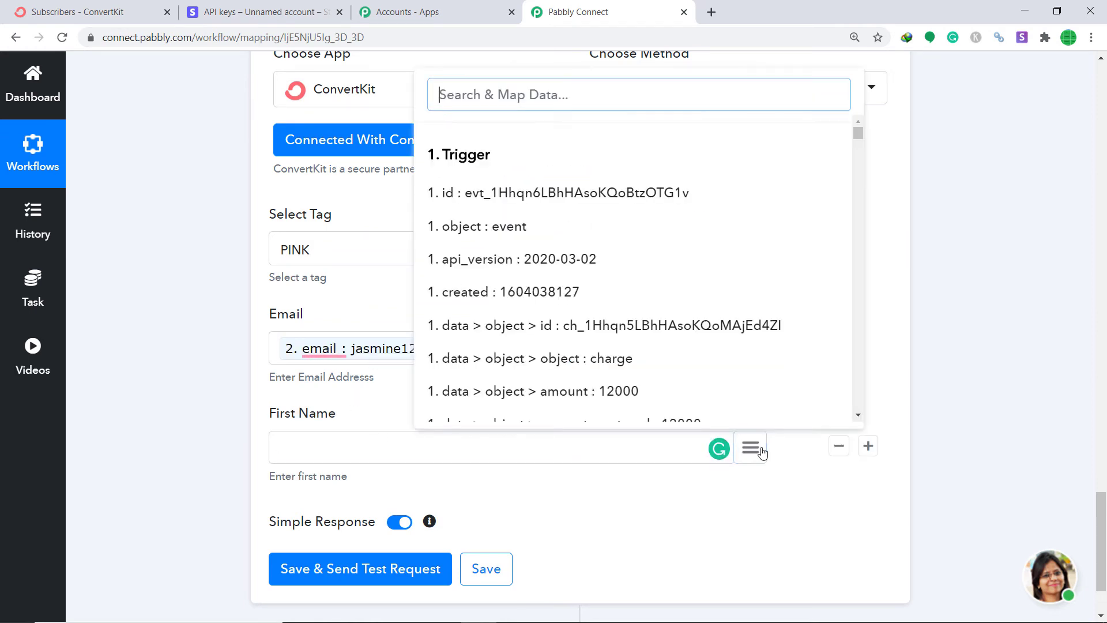
type("NAME")
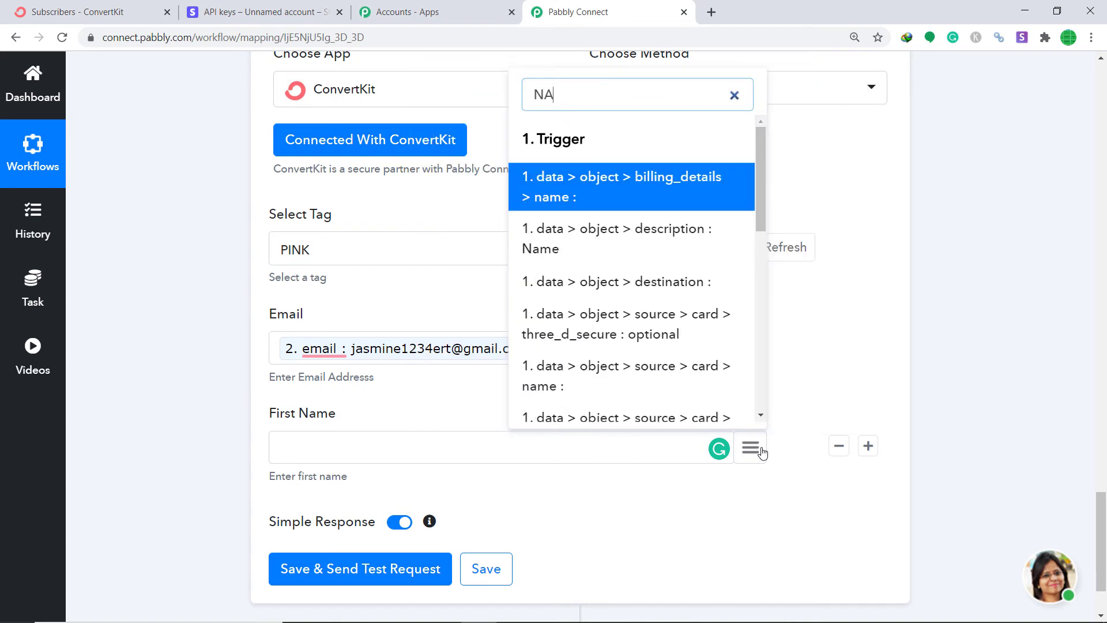
left_click(661, 184)
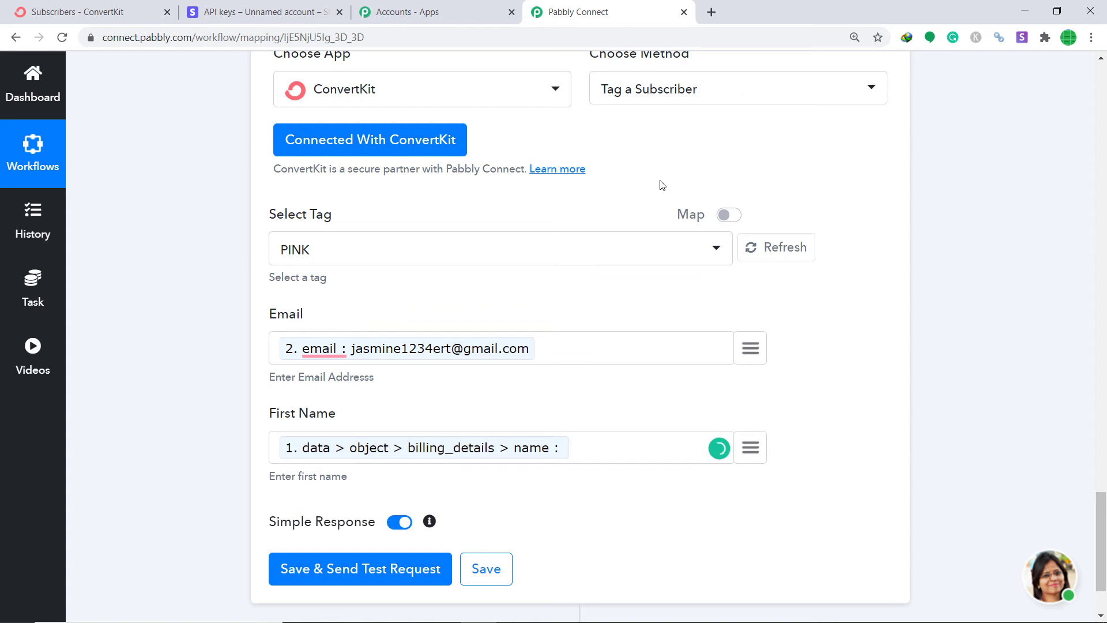
mouse_move(569, 453)
key("BackSpace")
left_click(750, 448)
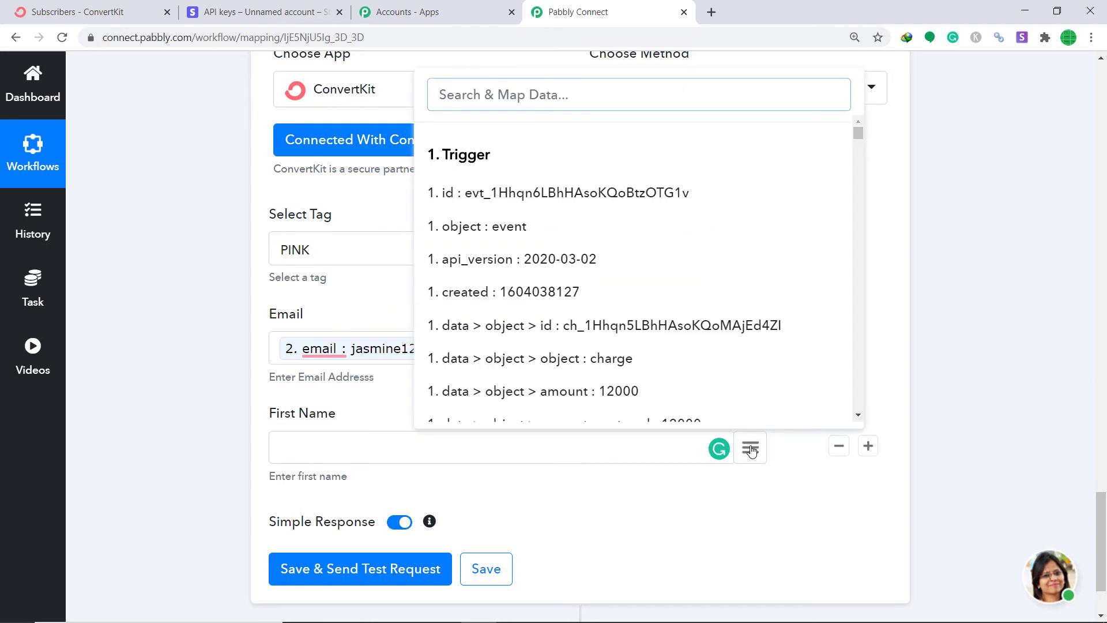
type("NAME")
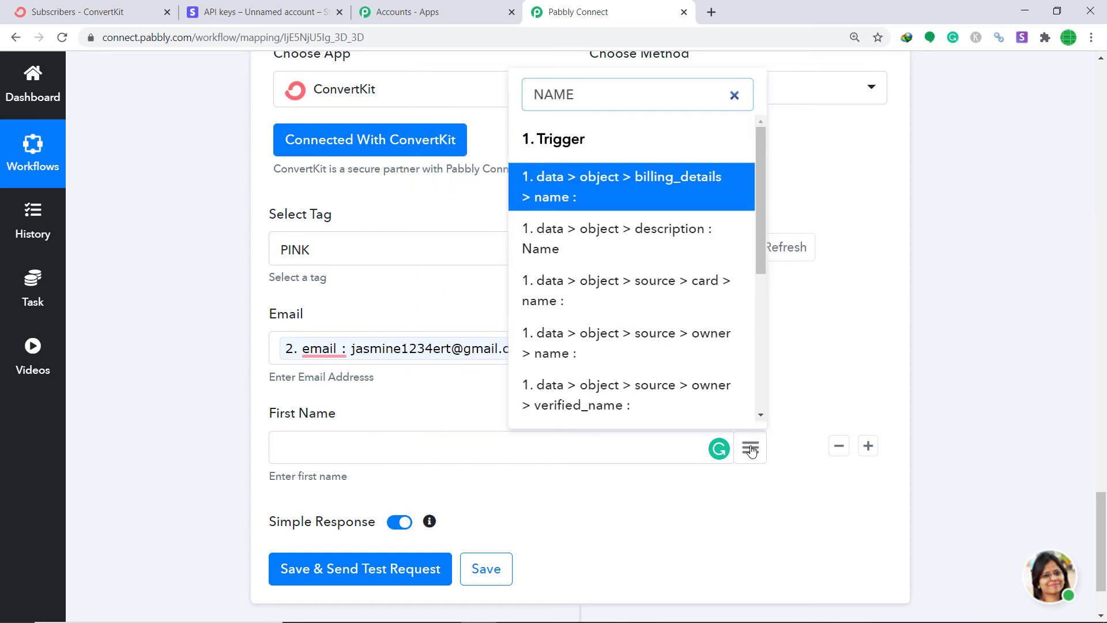
scroll(697, 328, "down", 5)
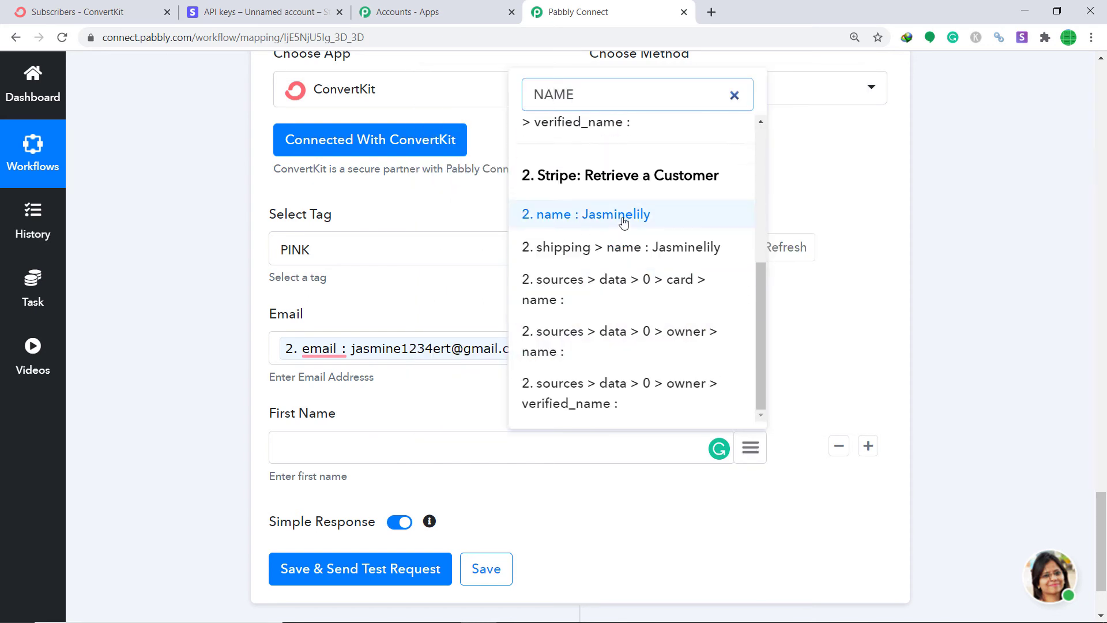
left_click(631, 222)
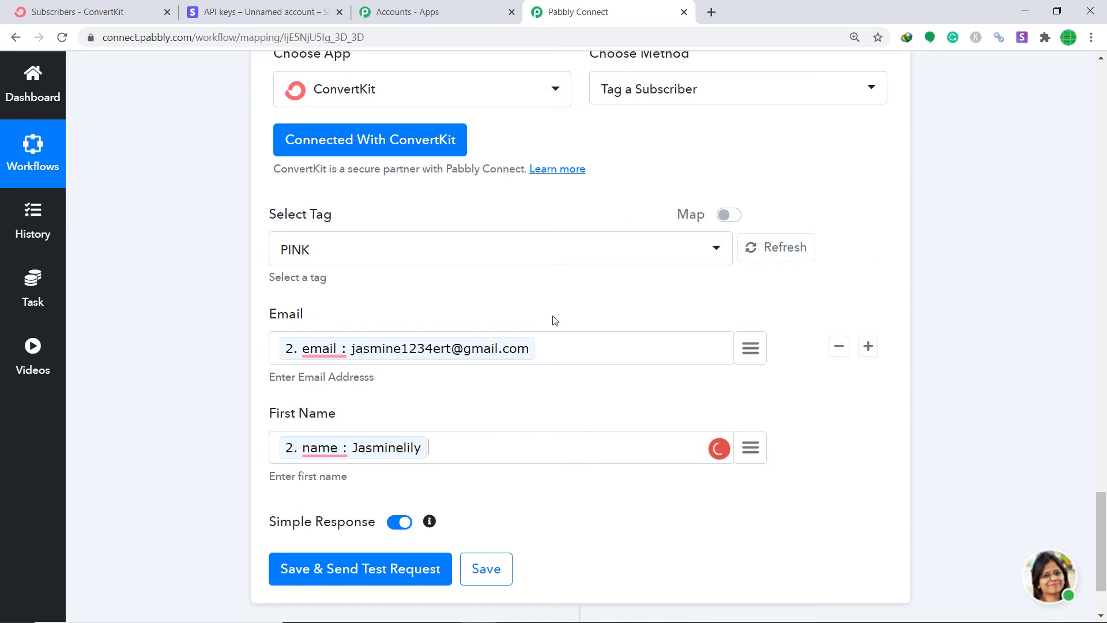
- Save and test the Tag a Subscriber step, check the active subscription response, then open ConvertKit subscribers
left_click(364, 571)
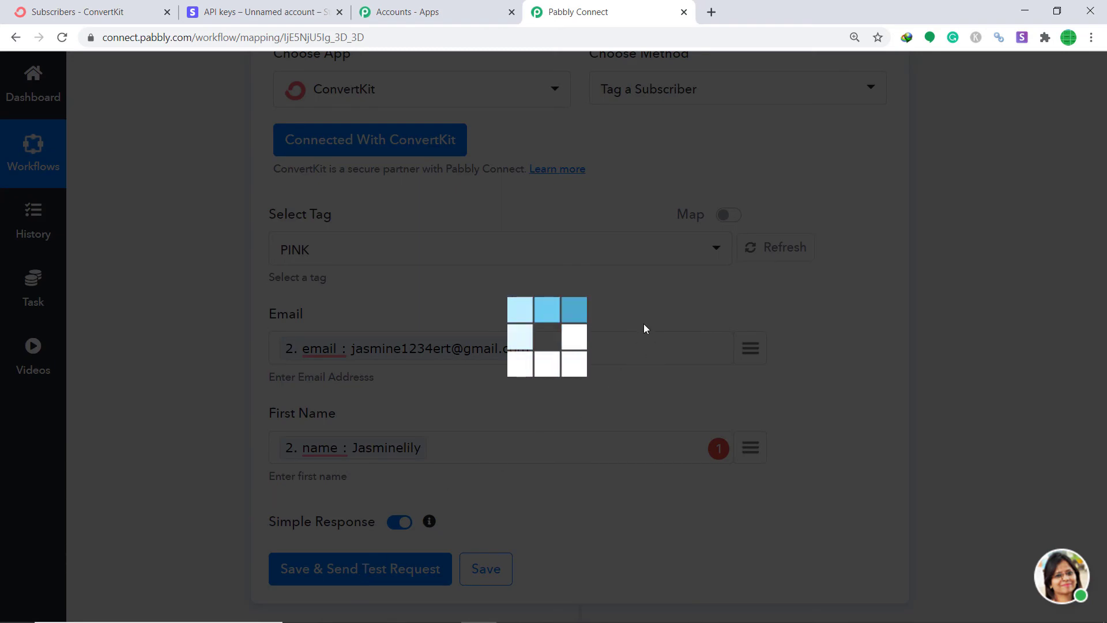
scroll(841, 353, "down", 7)
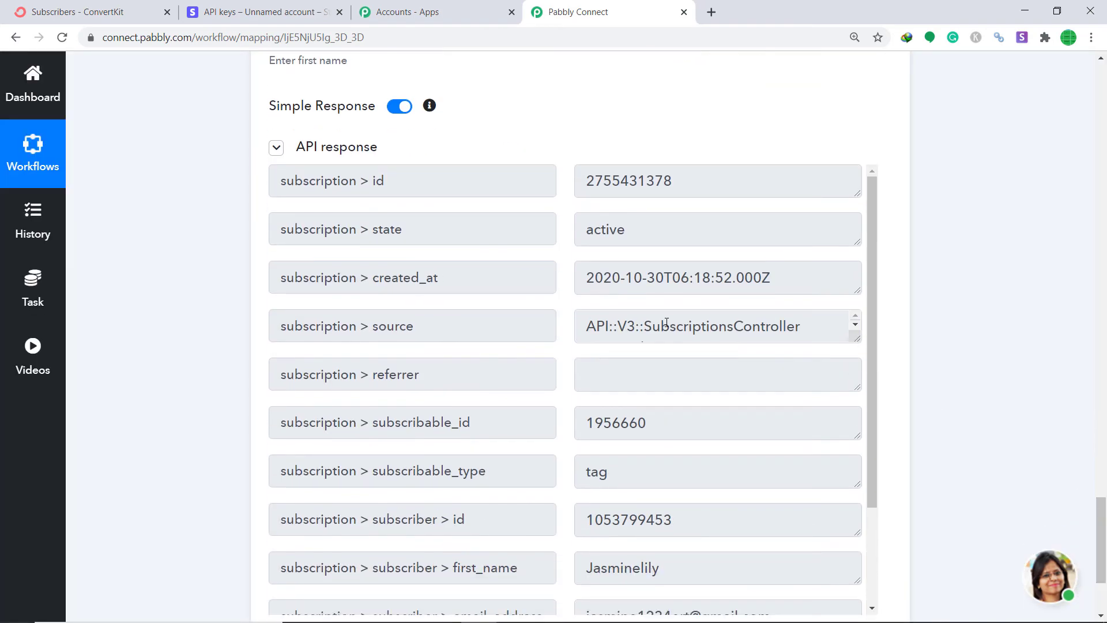
left_click(80, 12)
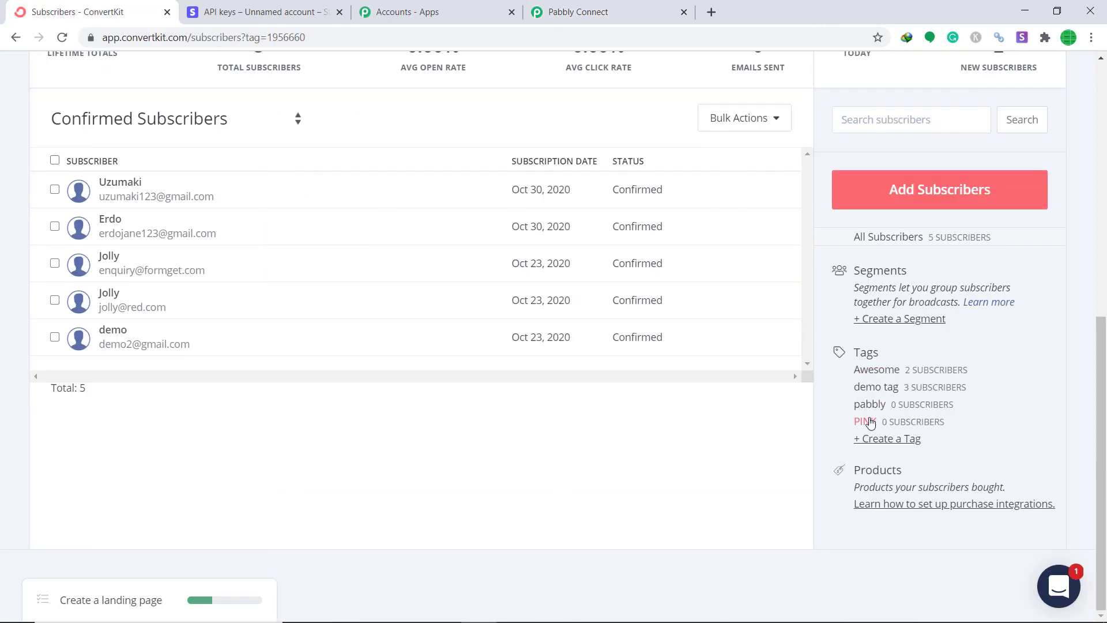
- Reload ConvertKit subscribers and filter by PINK to confirm the new customer is tagged, then return to Pabbly
left_click(63, 37)
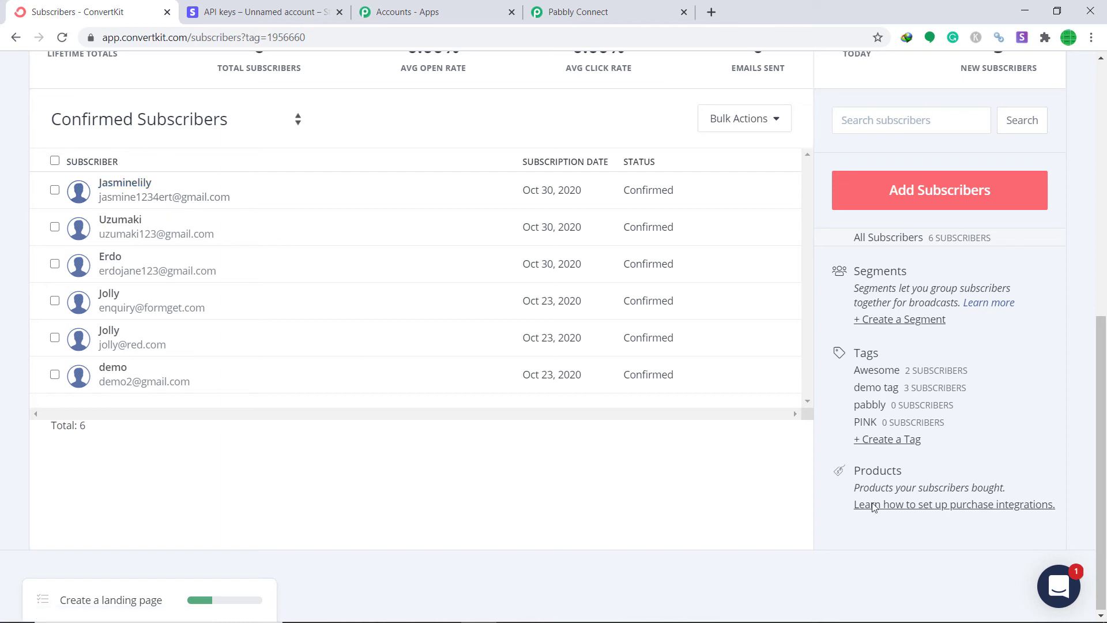
left_click(864, 421)
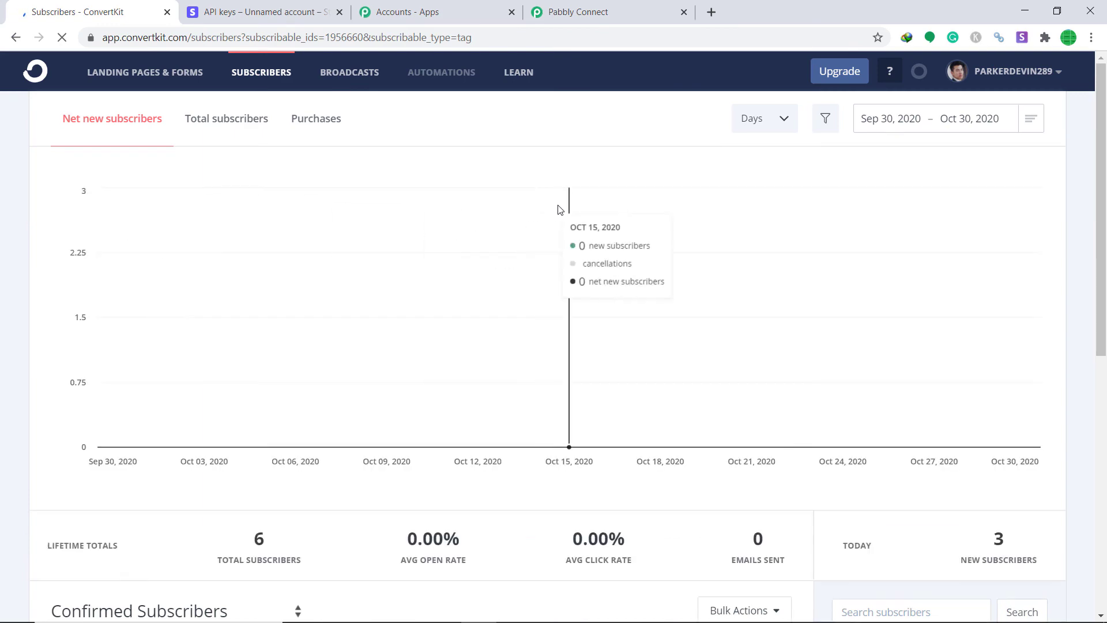
scroll(577, 231, "down", 8)
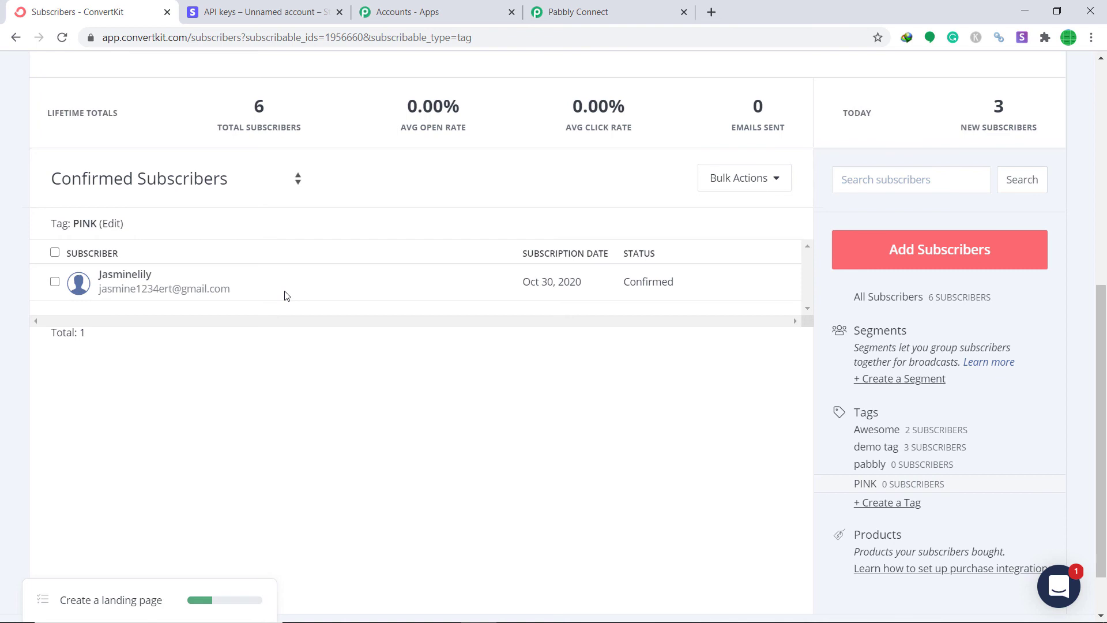
left_click(579, 12)
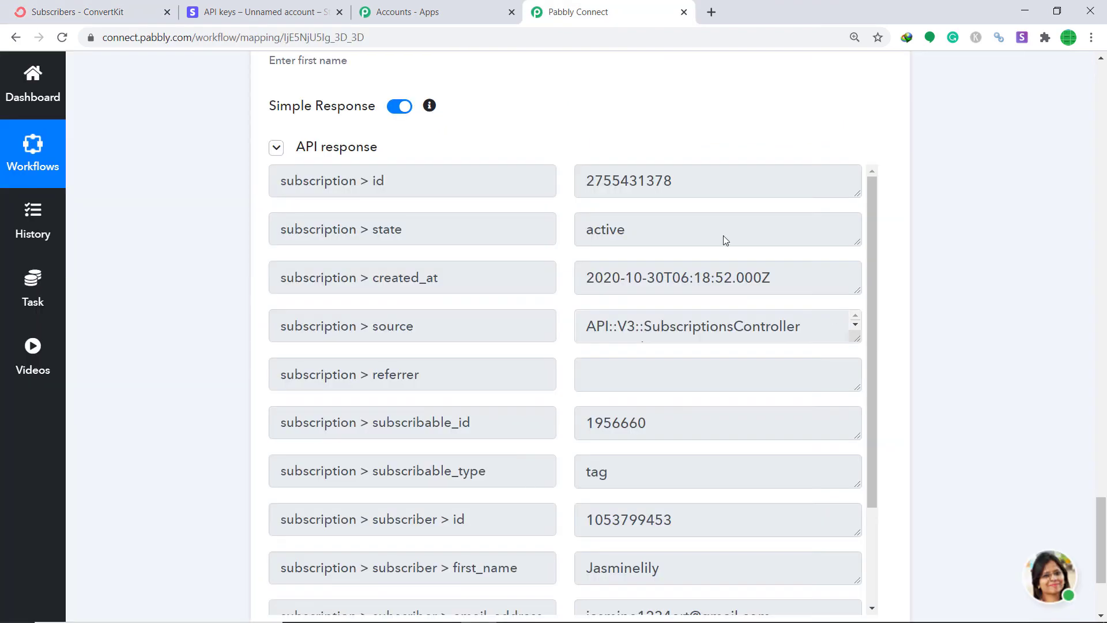
- Collapse the workflow to show New Charge, Retrieve a Customer and Tag a Subscriber, then switch to Stripe
scroll(703, 259, "up", 12)
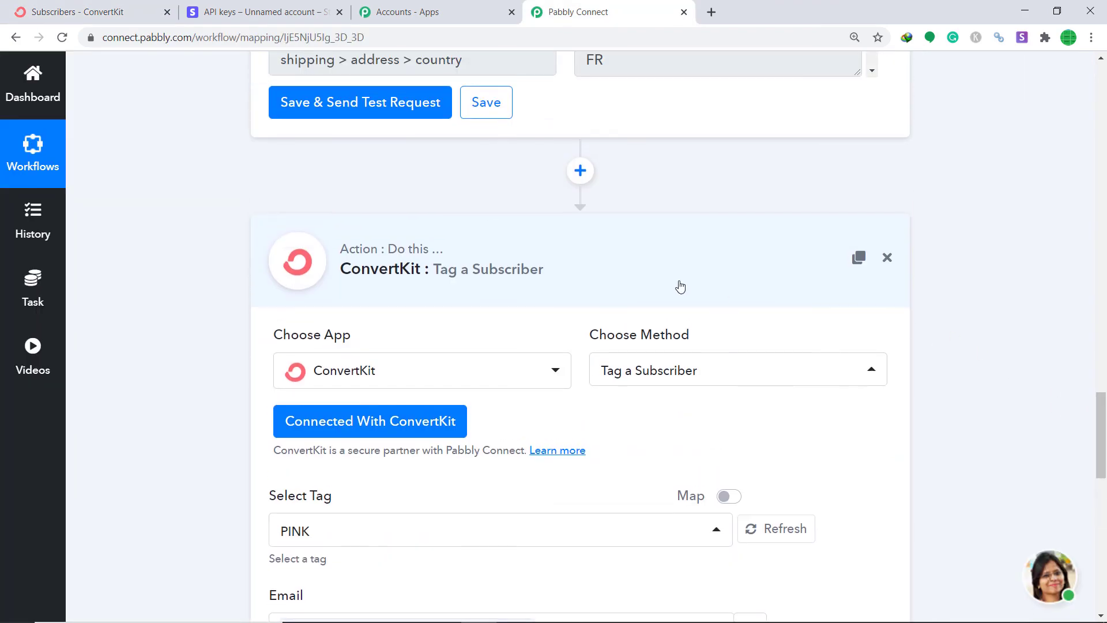
scroll(680, 287, "up", 15)
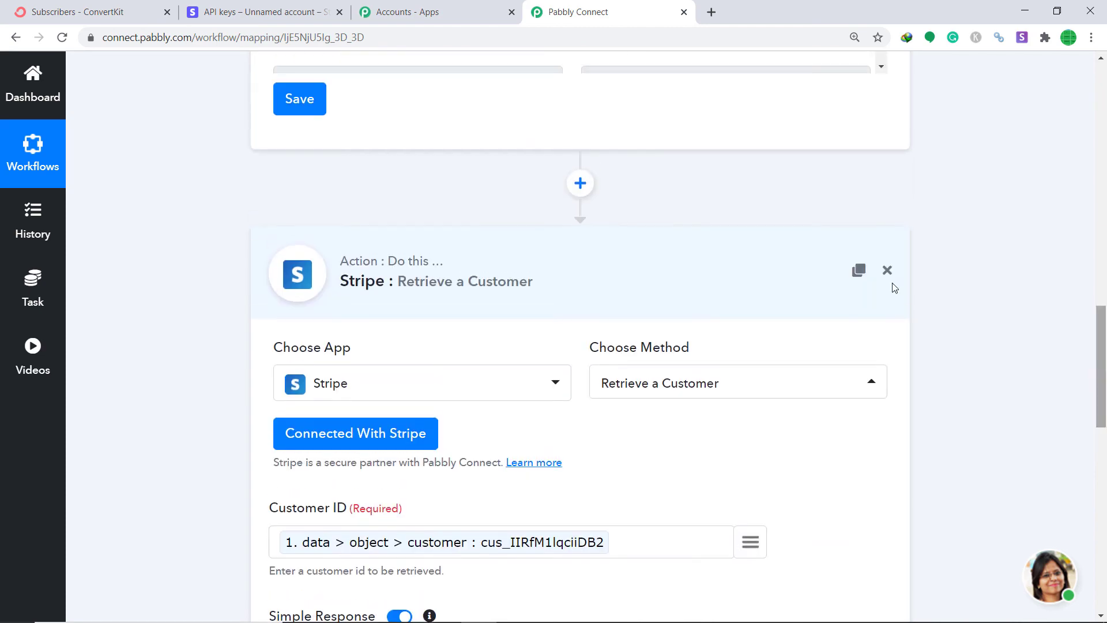
scroll(1104, 287, "up", 15)
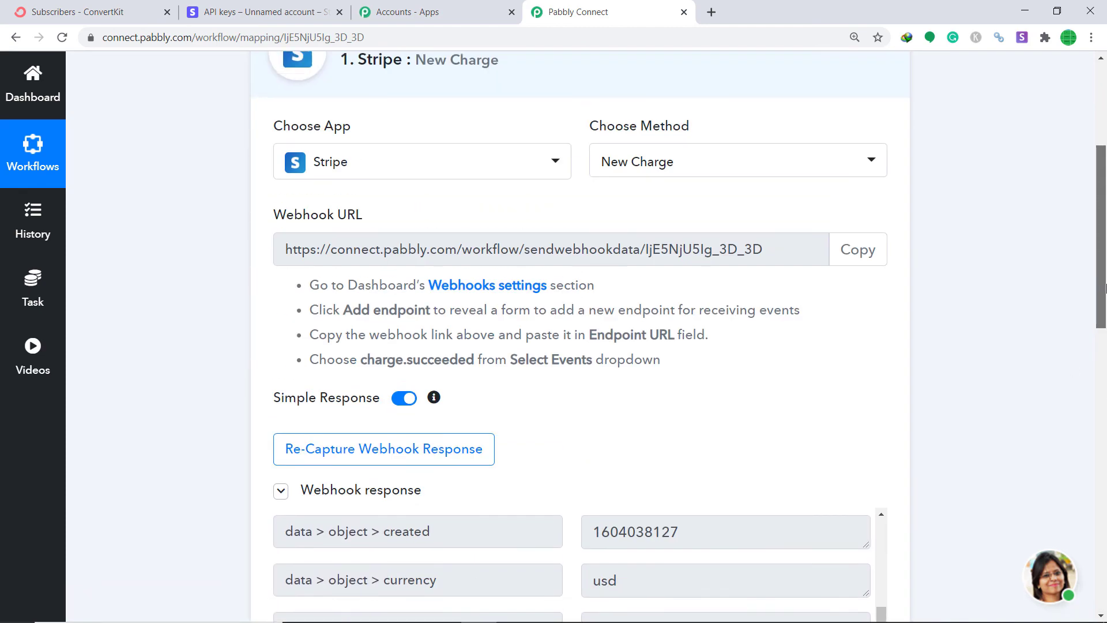
scroll(1104, 287, "up", 1)
left_click(561, 104)
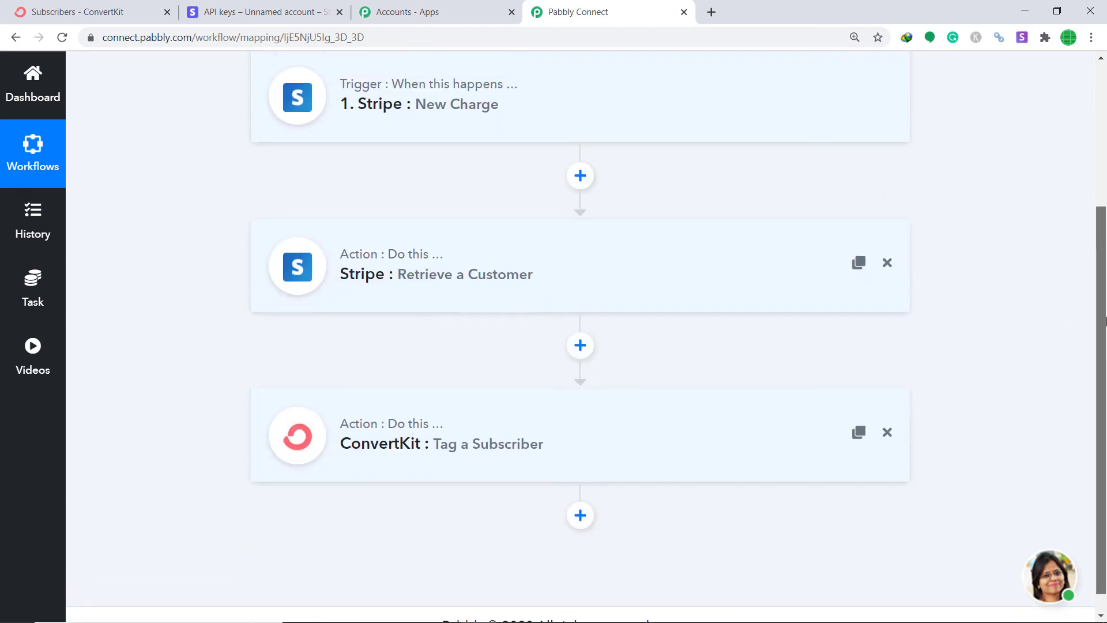
scroll(1105, 320, "up", 2)
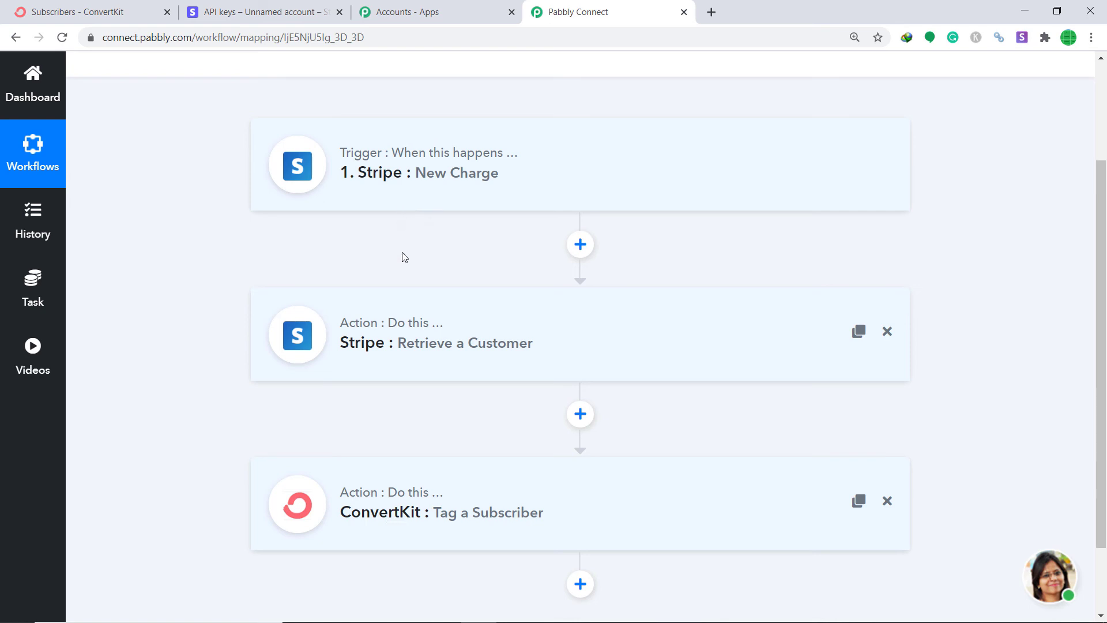
left_click(205, 9)
- Start a new €500.00 test payment in Stripe and choose to add a new customer
left_click(69, 170)
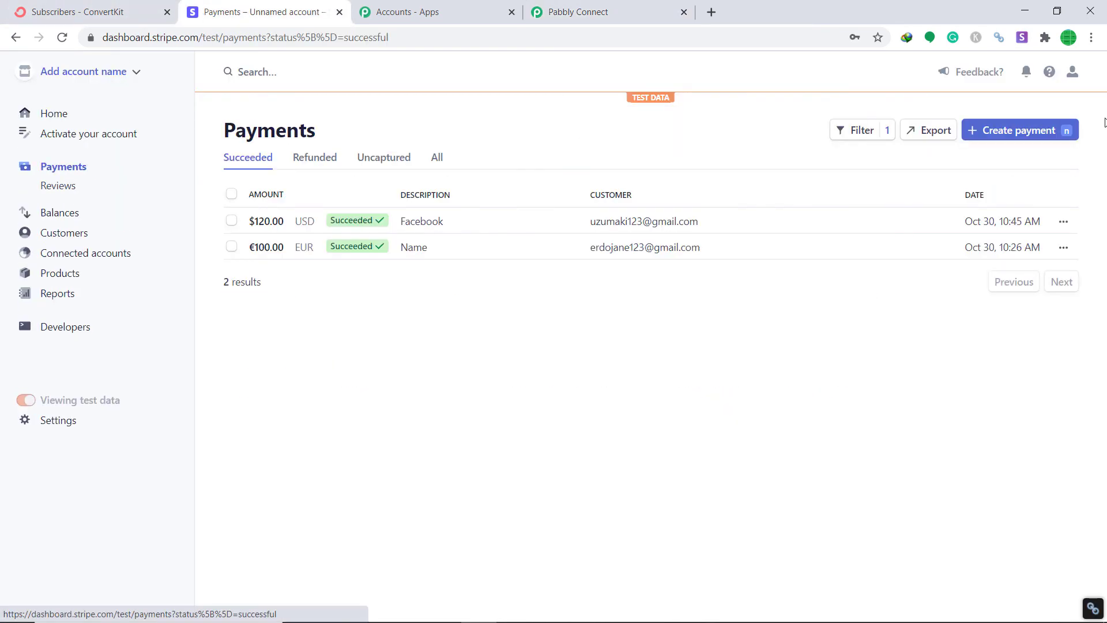
left_click(1000, 128)
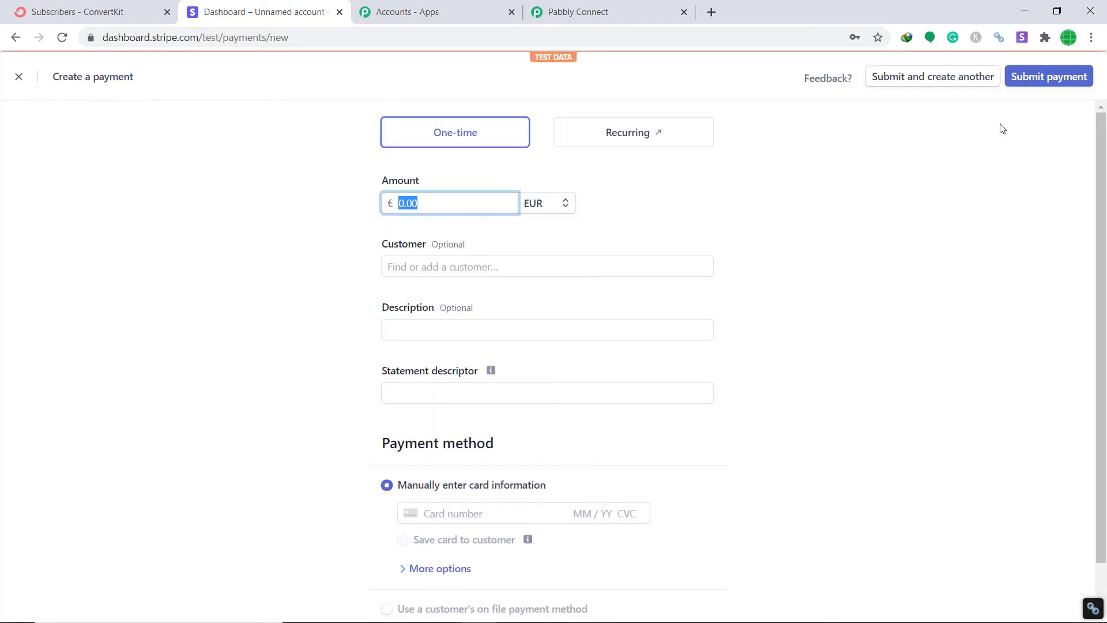
type("500")
left_click(455, 267)
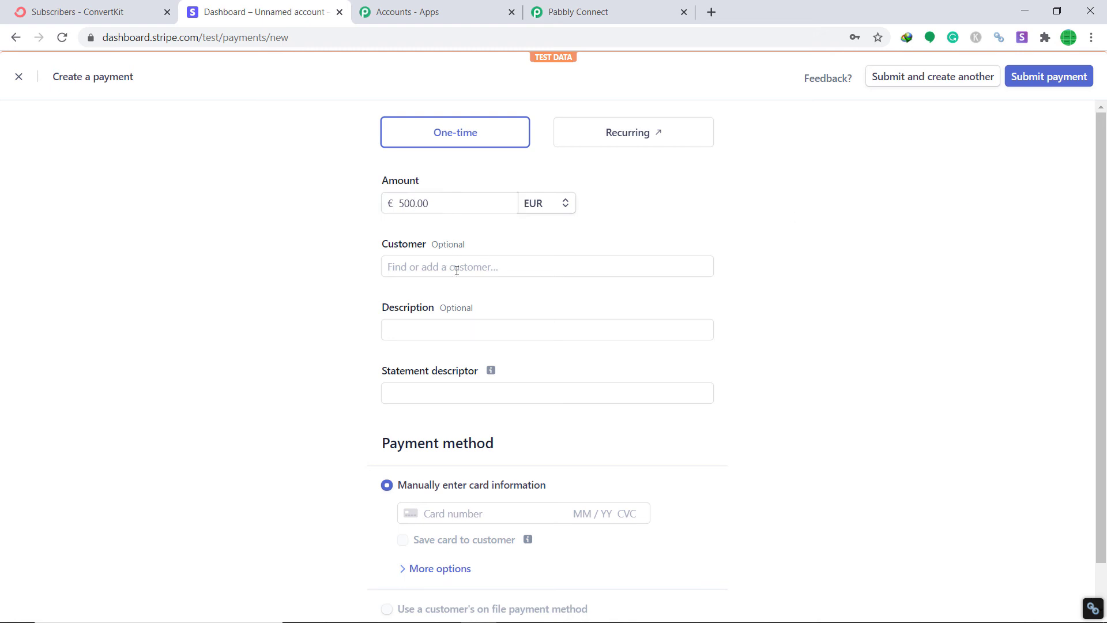
left_click(457, 268)
left_click(462, 296)
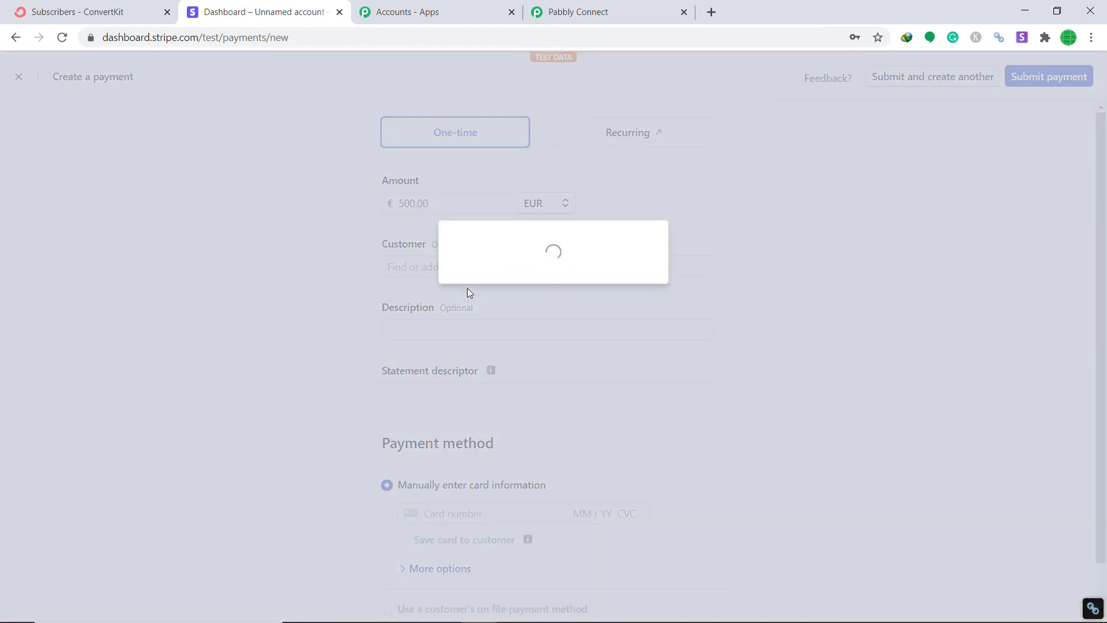
- Enter the new customer's name and account email, and set the description to 'random'
left_click(440, 199)
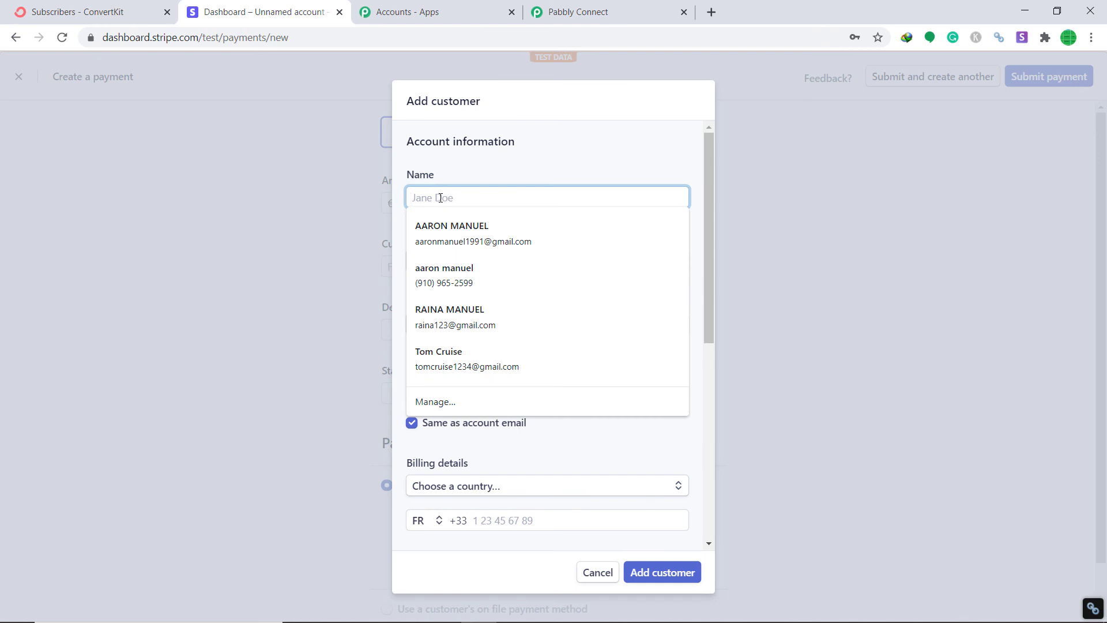
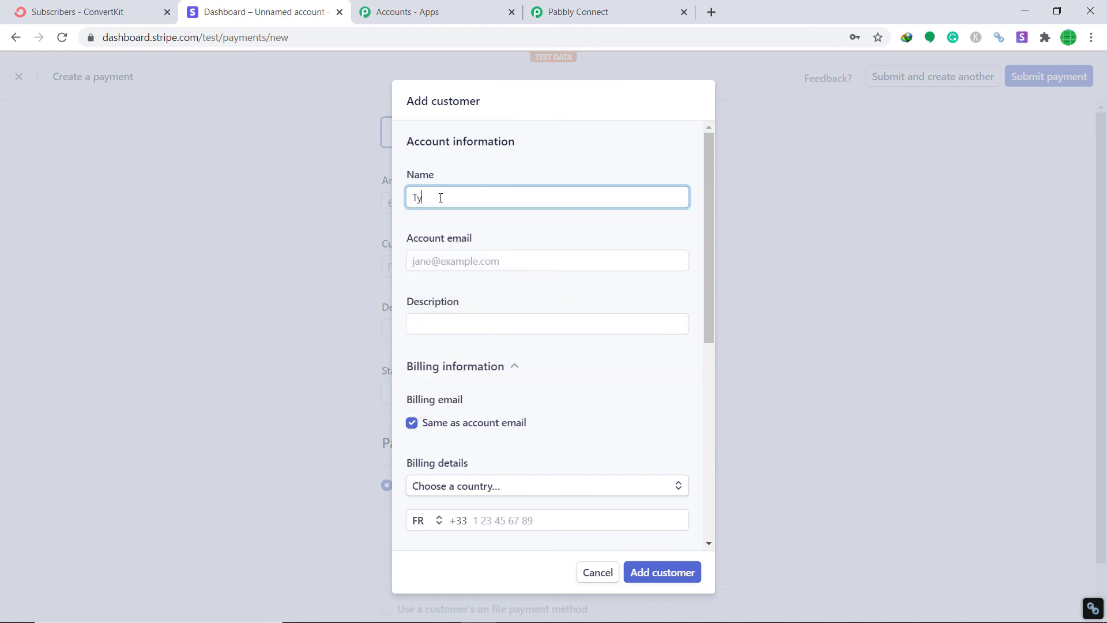
left_click(457, 264)
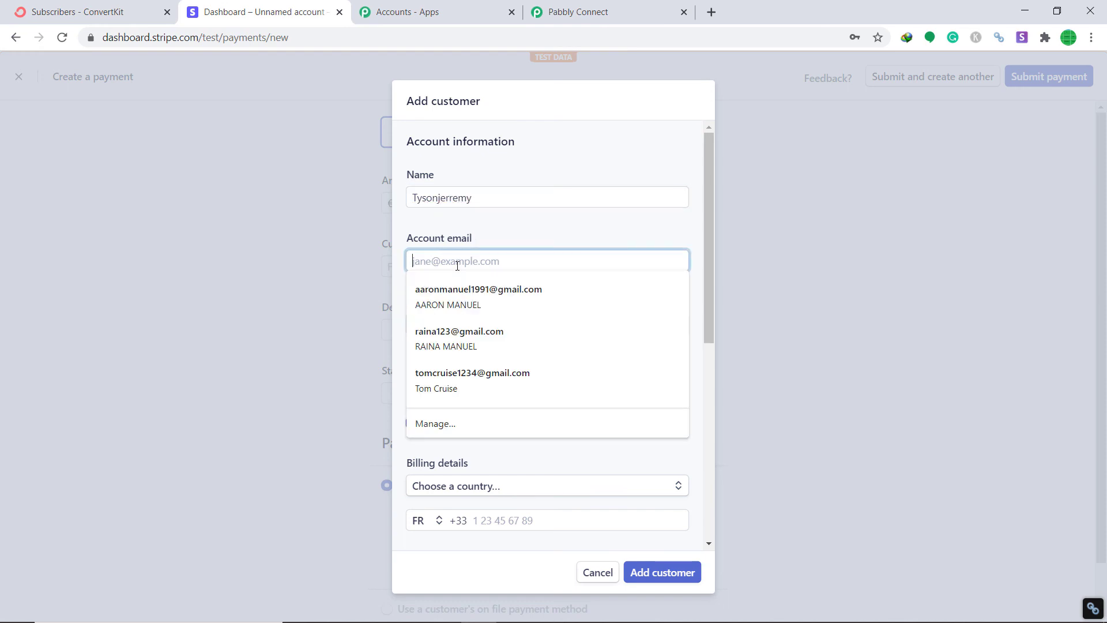
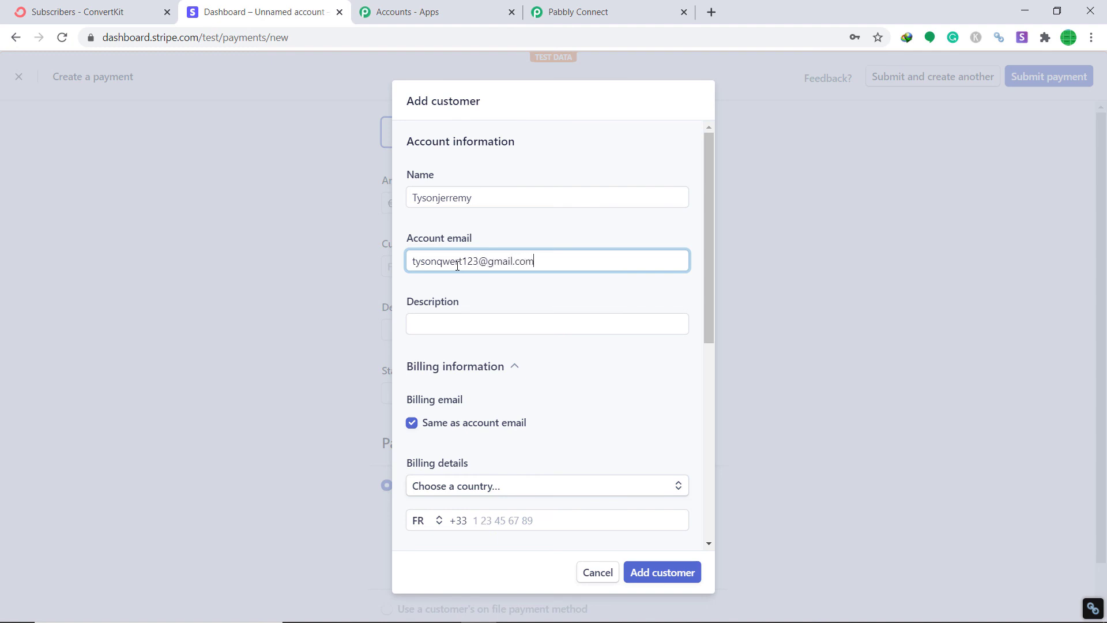
left_click(474, 318)
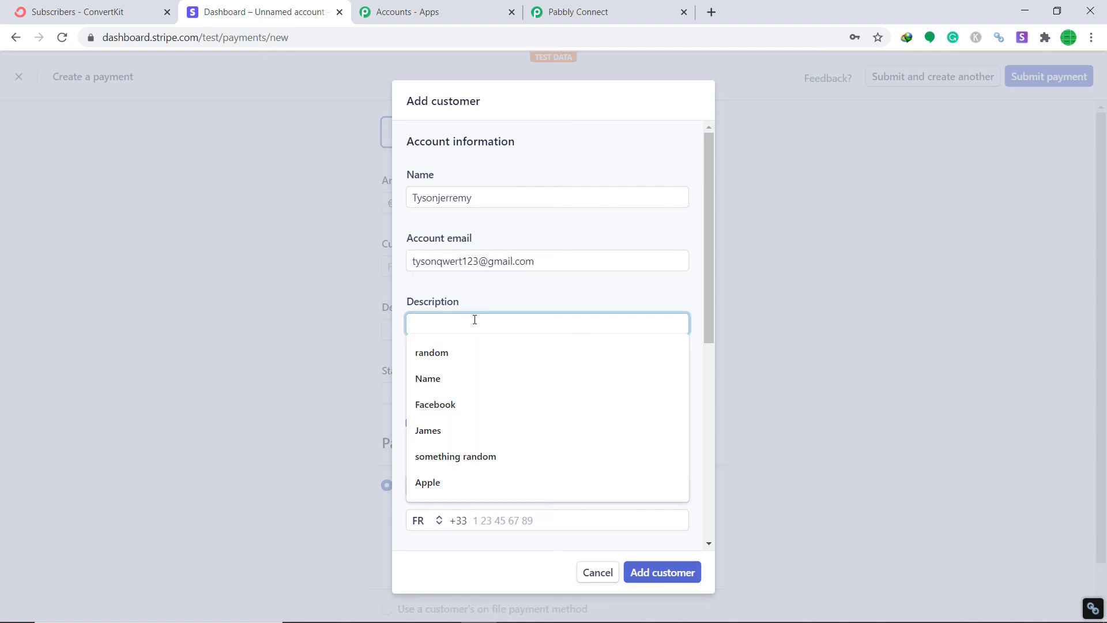
left_click(482, 355)
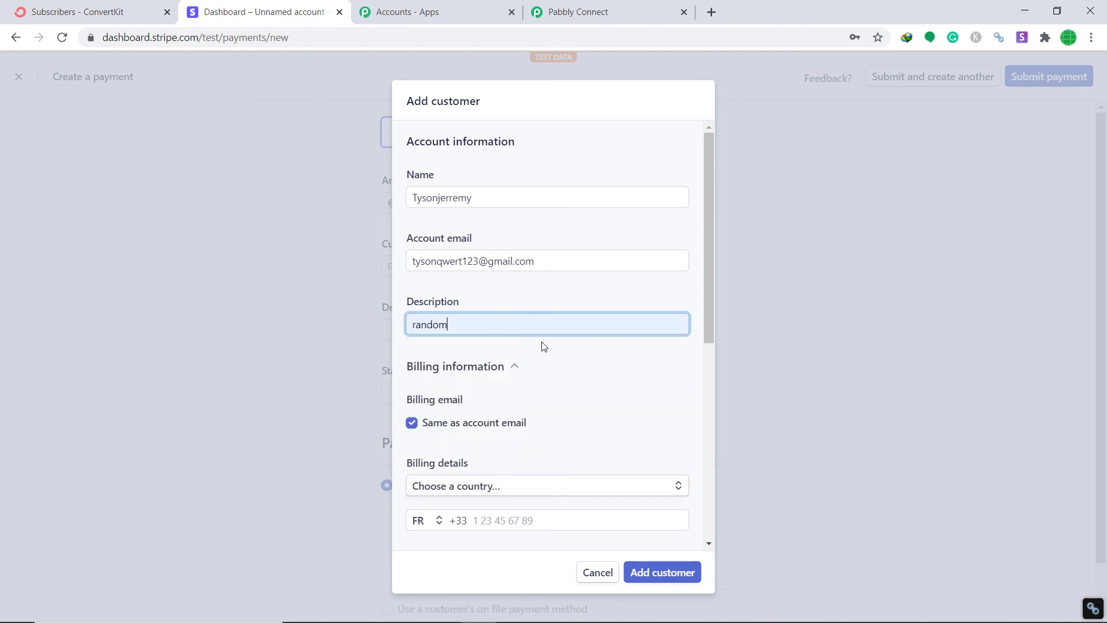
scroll(515, 324, "down", 4)
- Set the billing country to India and enter the customer's two address lines and city
left_click(493, 270)
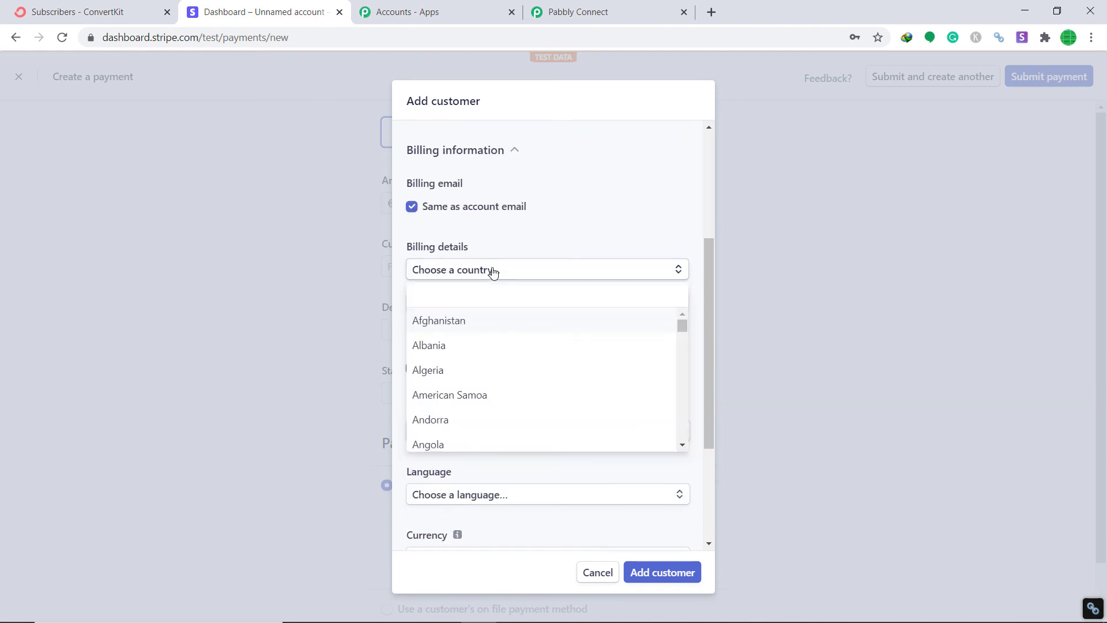
type("INDI")
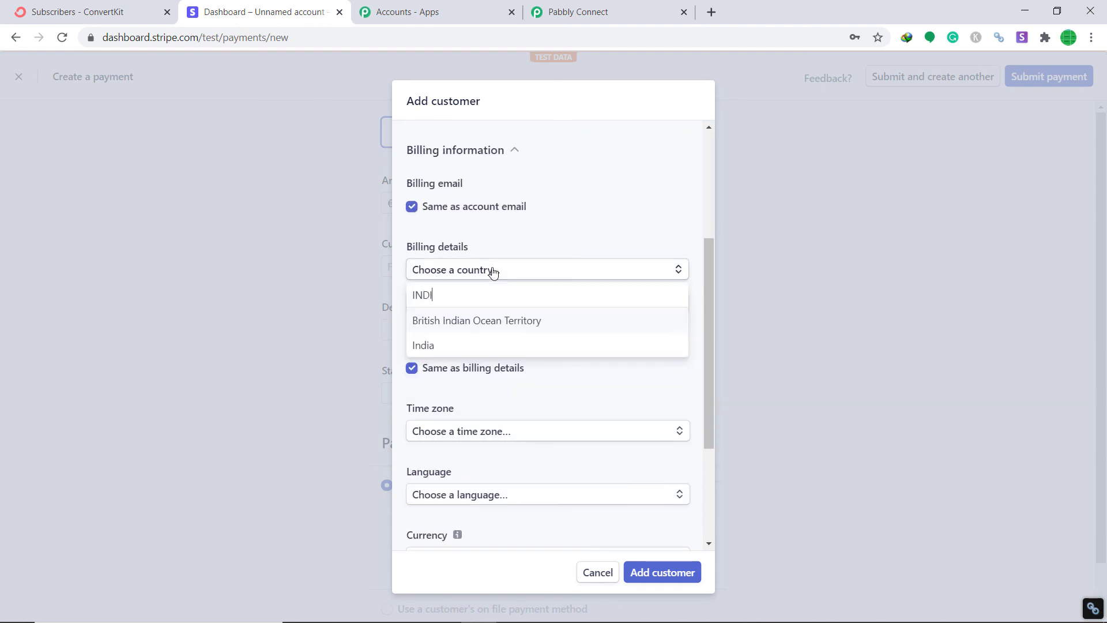
left_click(490, 346)
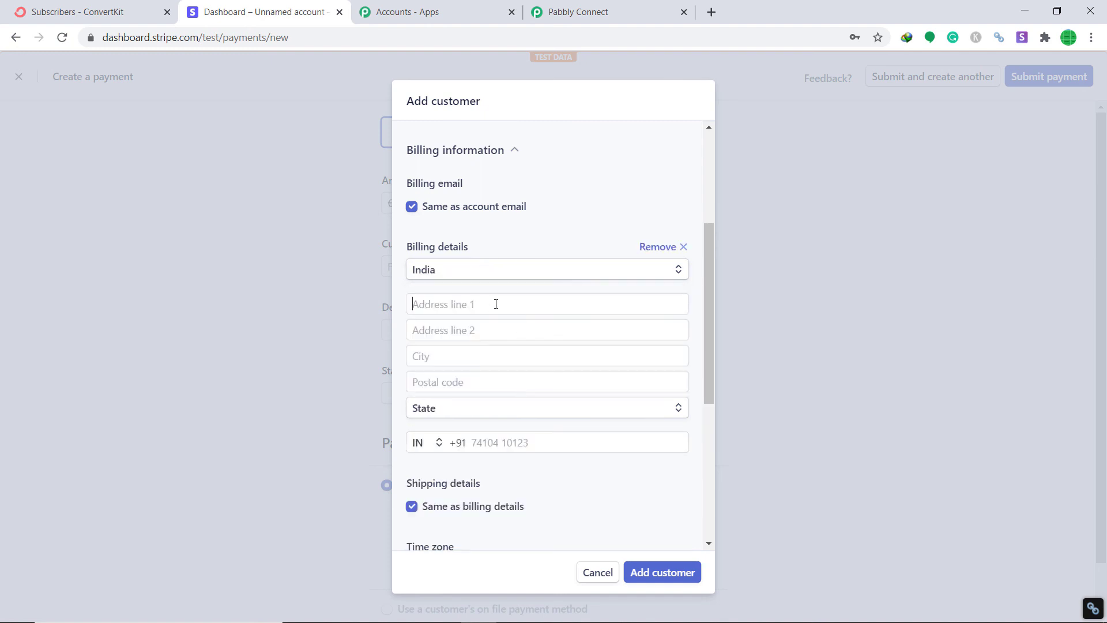
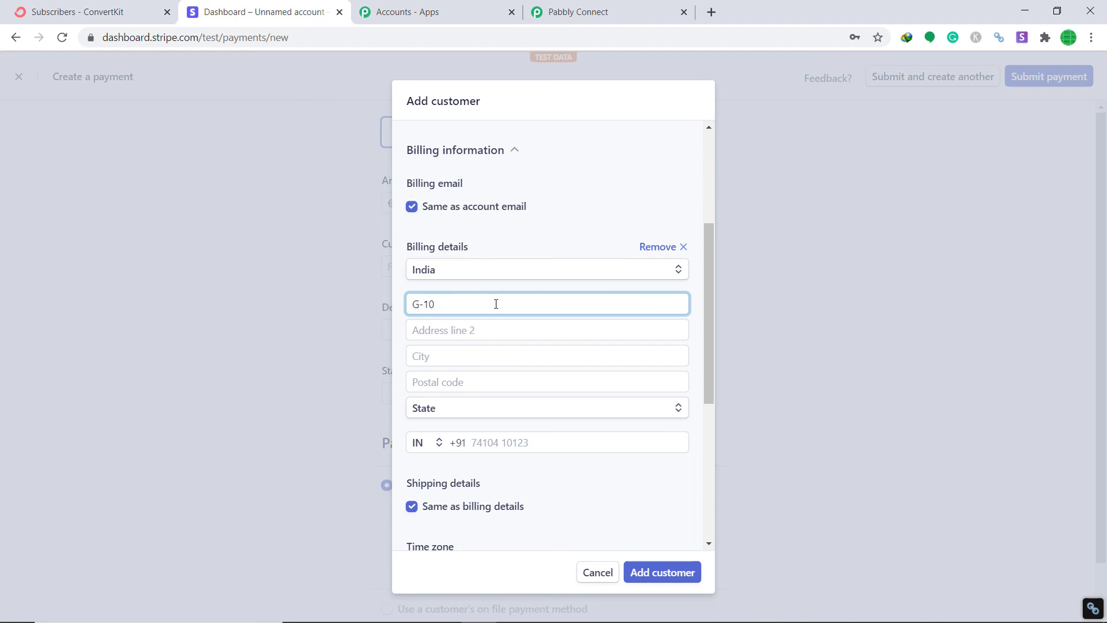
left_click(491, 325)
type("N")
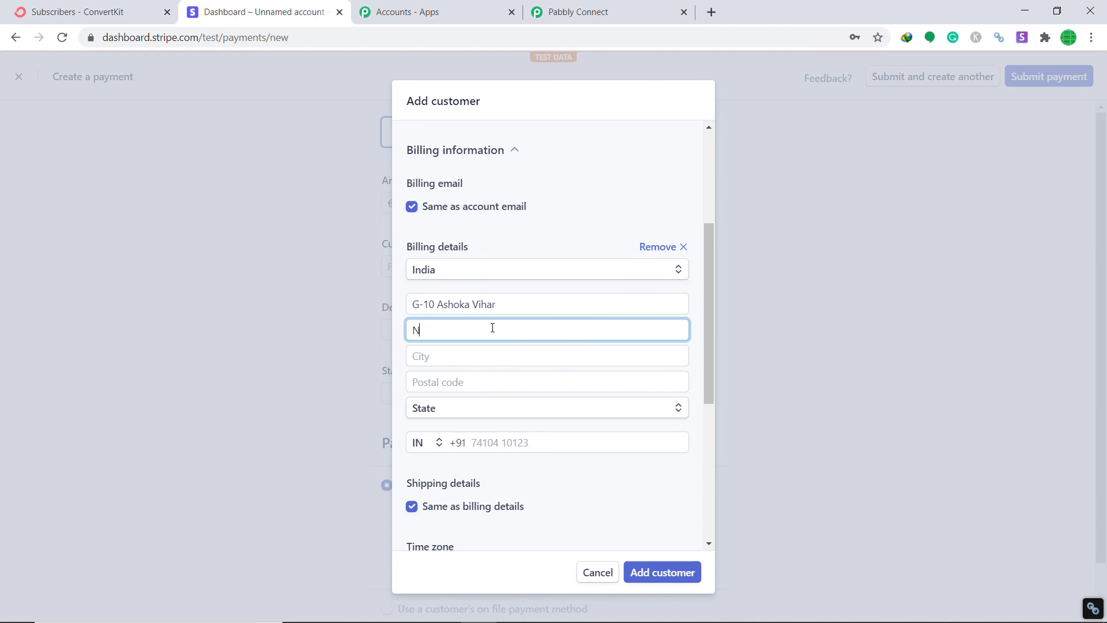
type("ear Pole")
left_click(485, 355)
type("B")
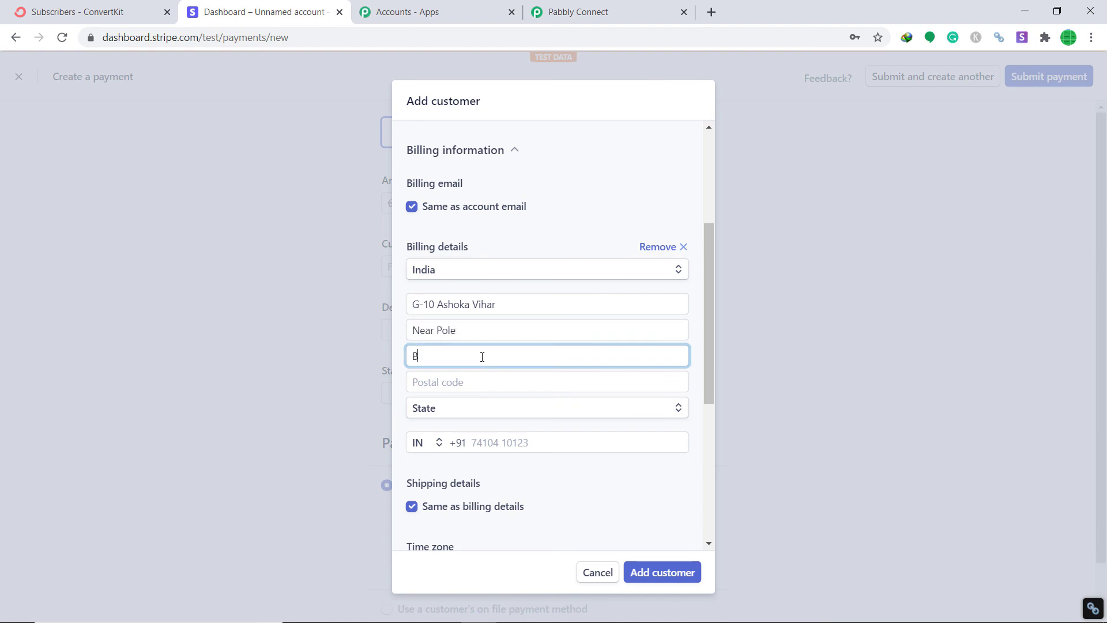
type("hopal")
- Enter the customer's postal code, select their state, and add their phone number
left_click(458, 389)
type("462")
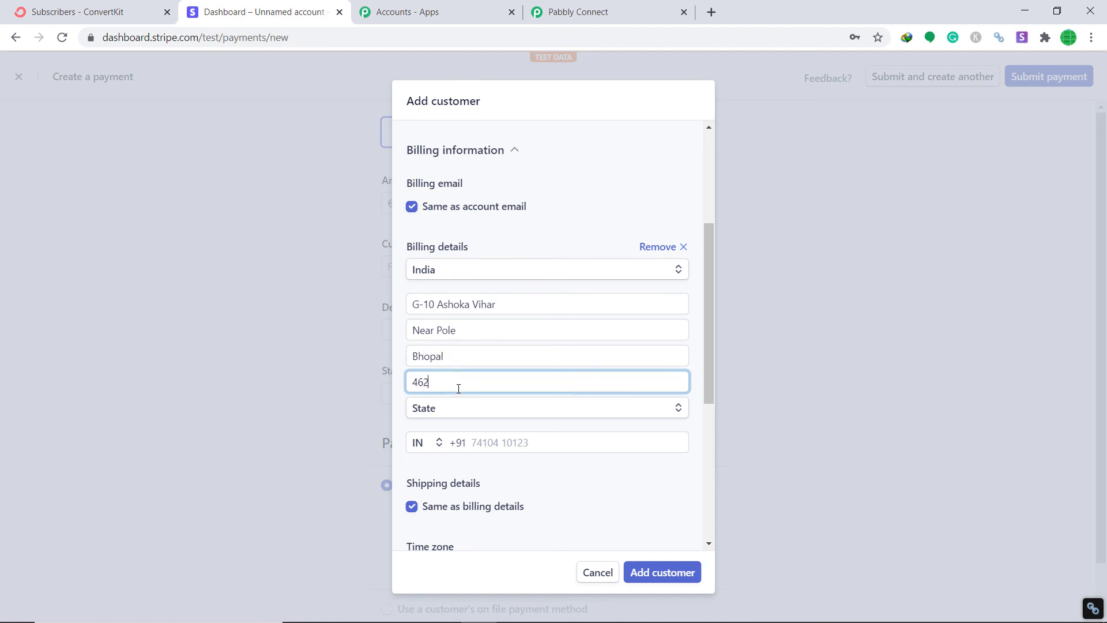
type("023")
left_click(470, 413)
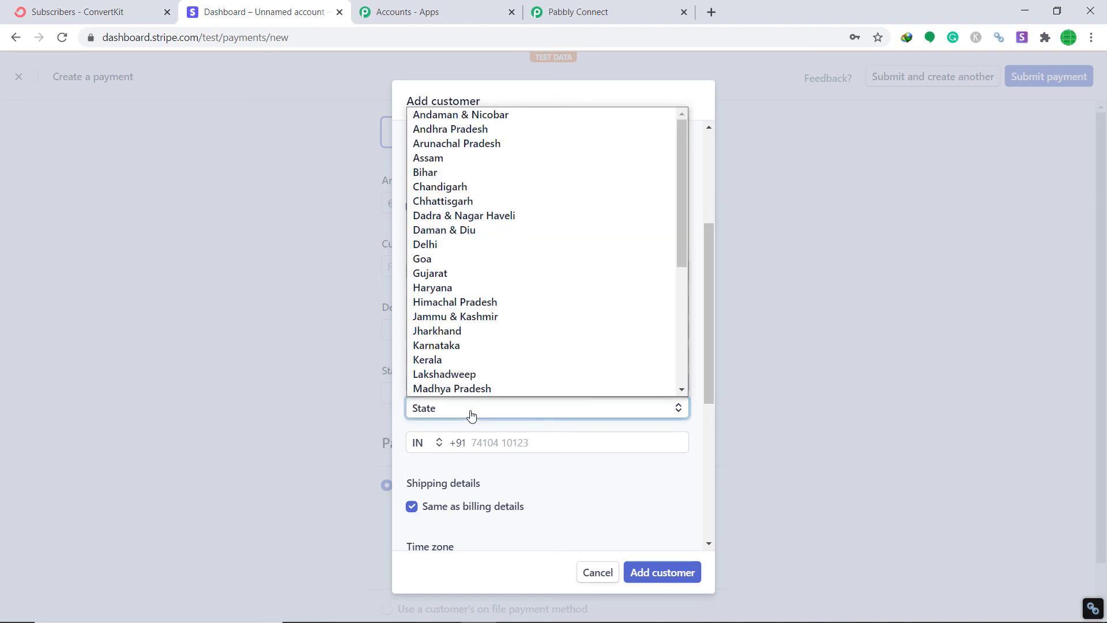
scroll(482, 377, "down", 2)
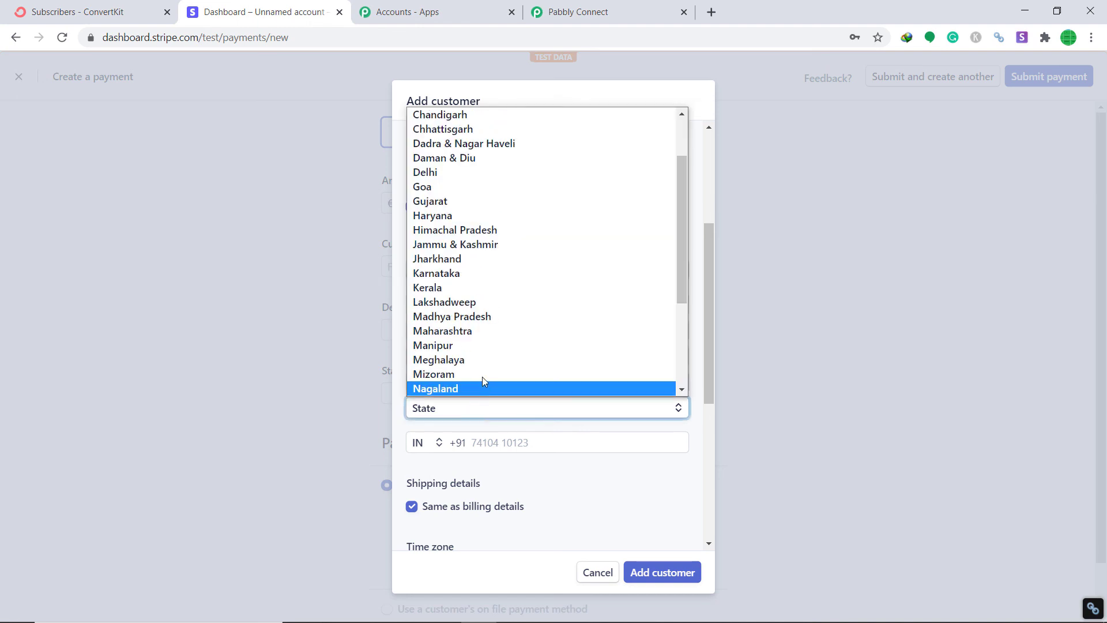
left_click(503, 325)
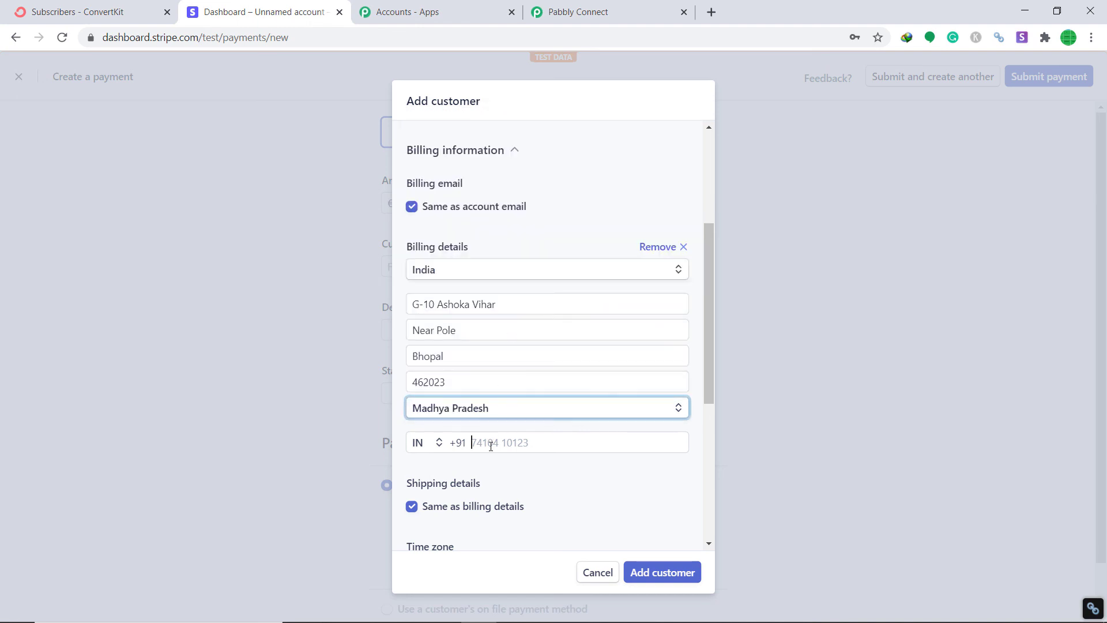
left_click(490, 445)
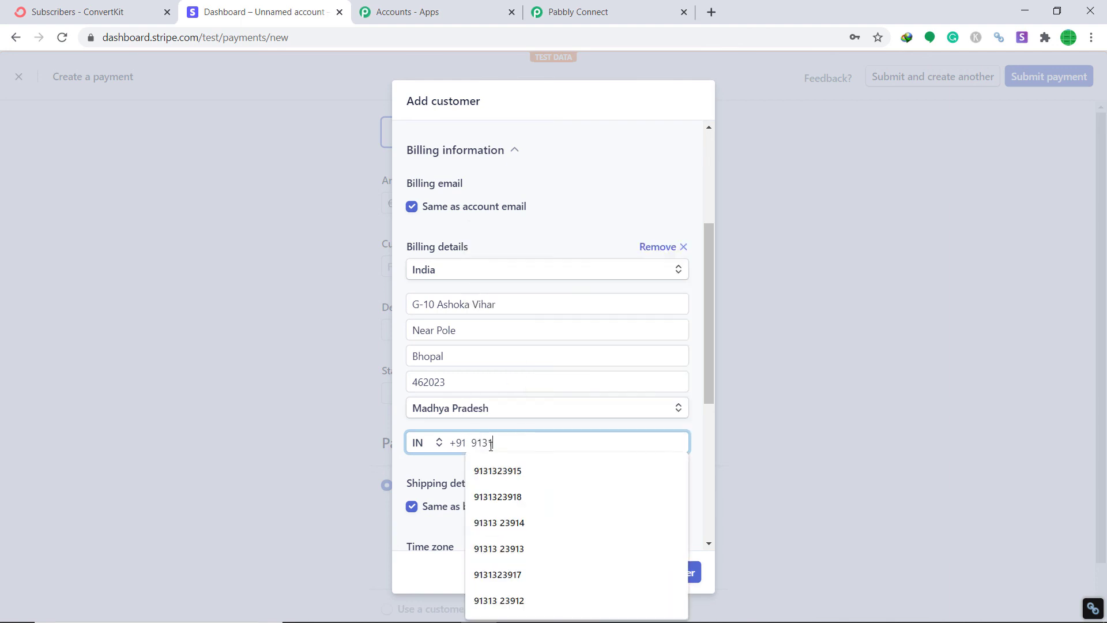
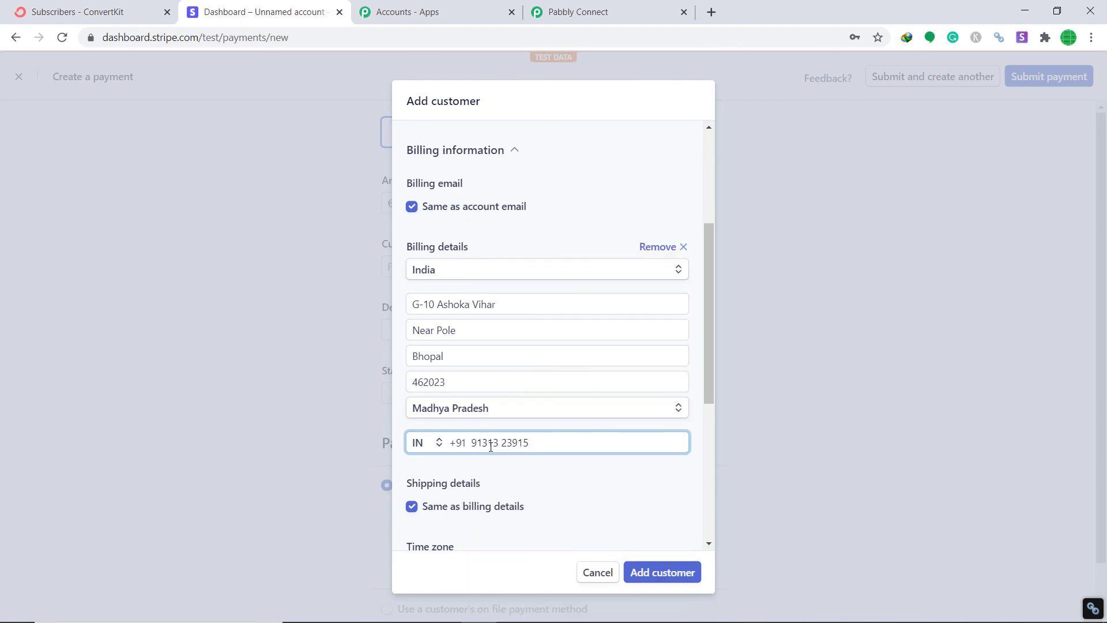
- Set the customer's language to French and currency to US Dollar, then add the customer
scroll(491, 445, "down", 5)
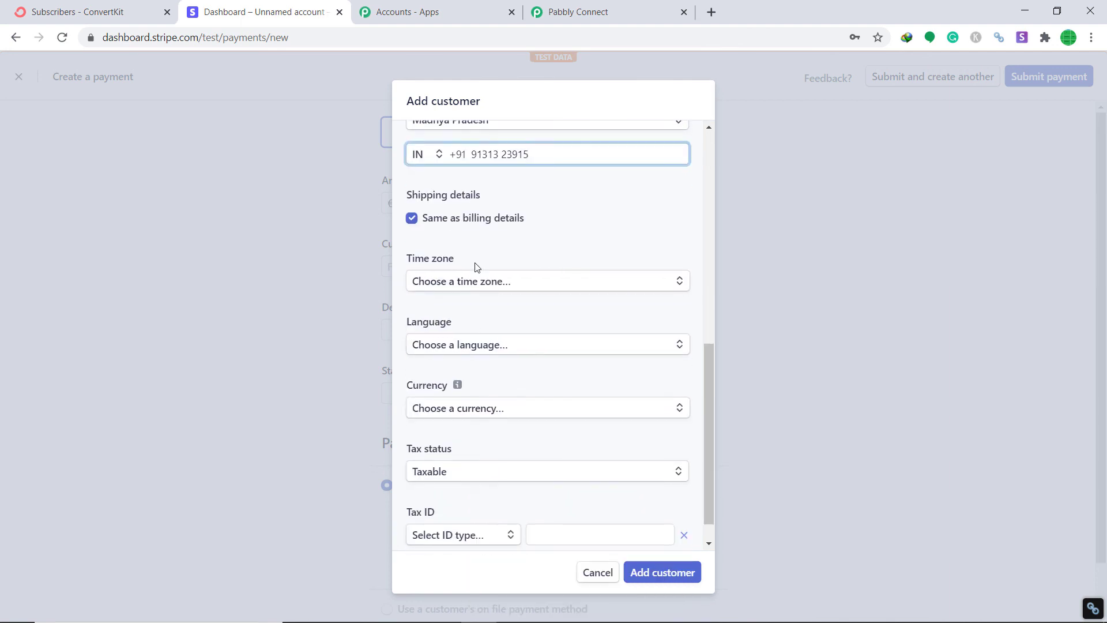
left_click(479, 344)
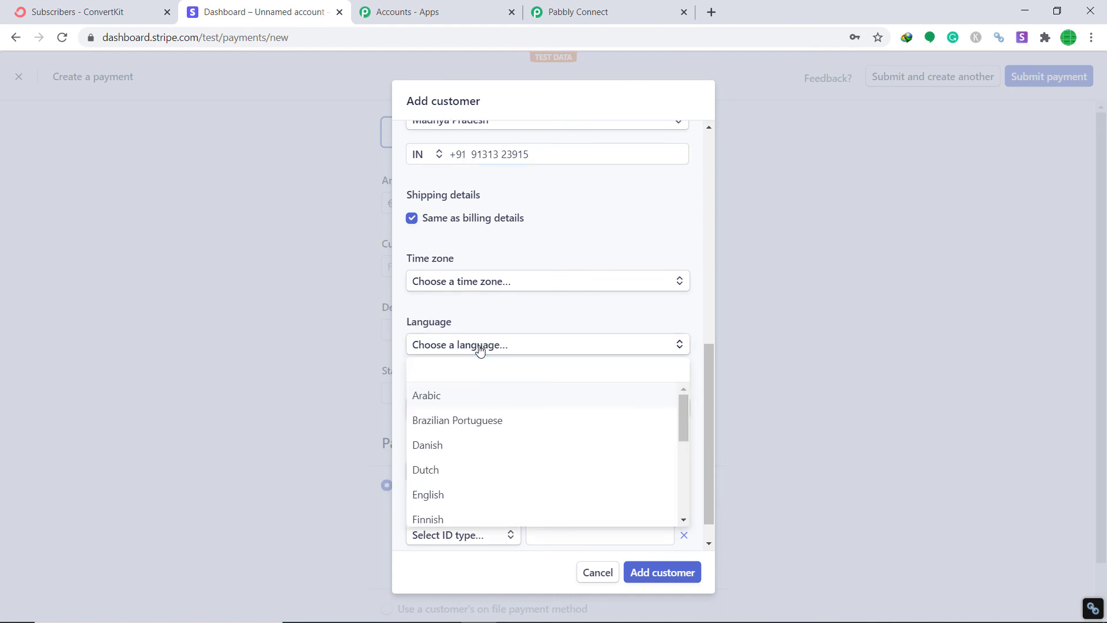
type("fren")
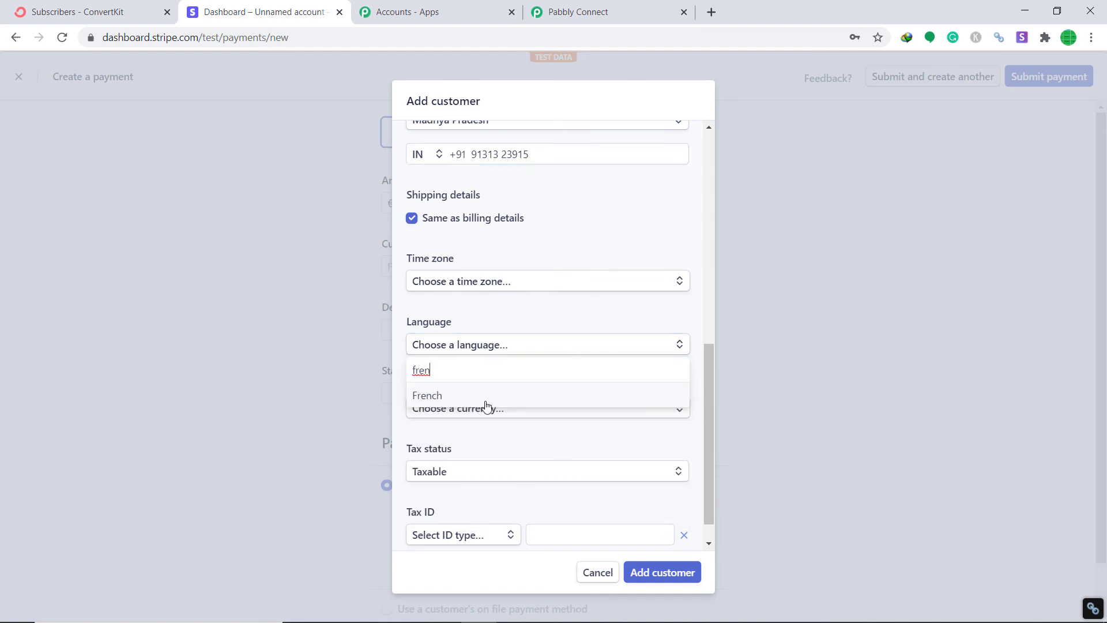
left_click(487, 403)
left_click(491, 408)
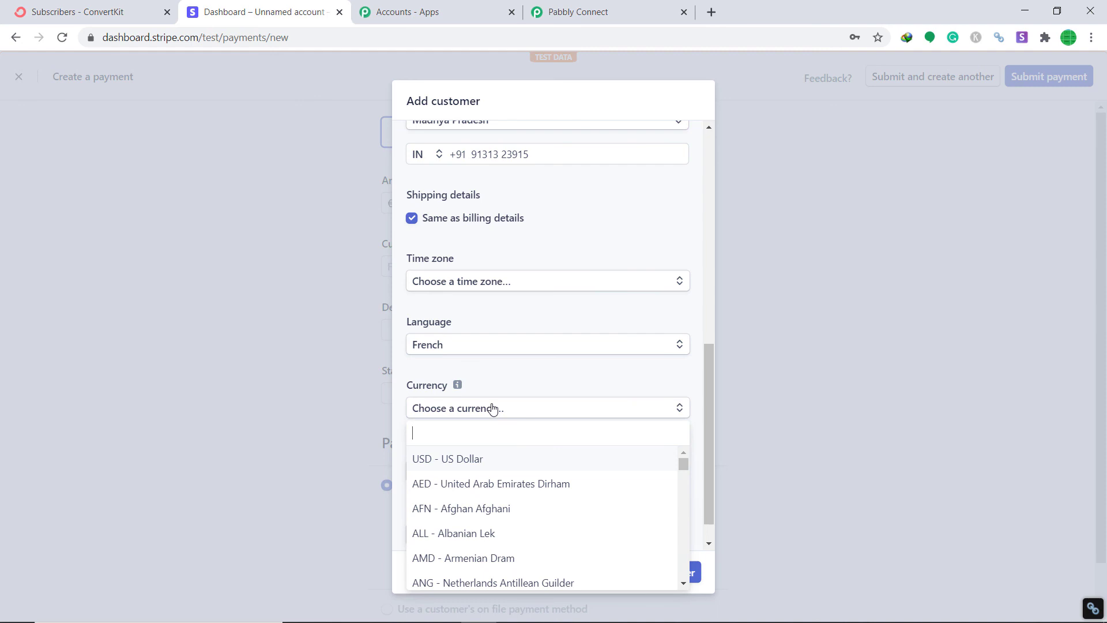
left_click(504, 460)
scroll(513, 455, "down", 1)
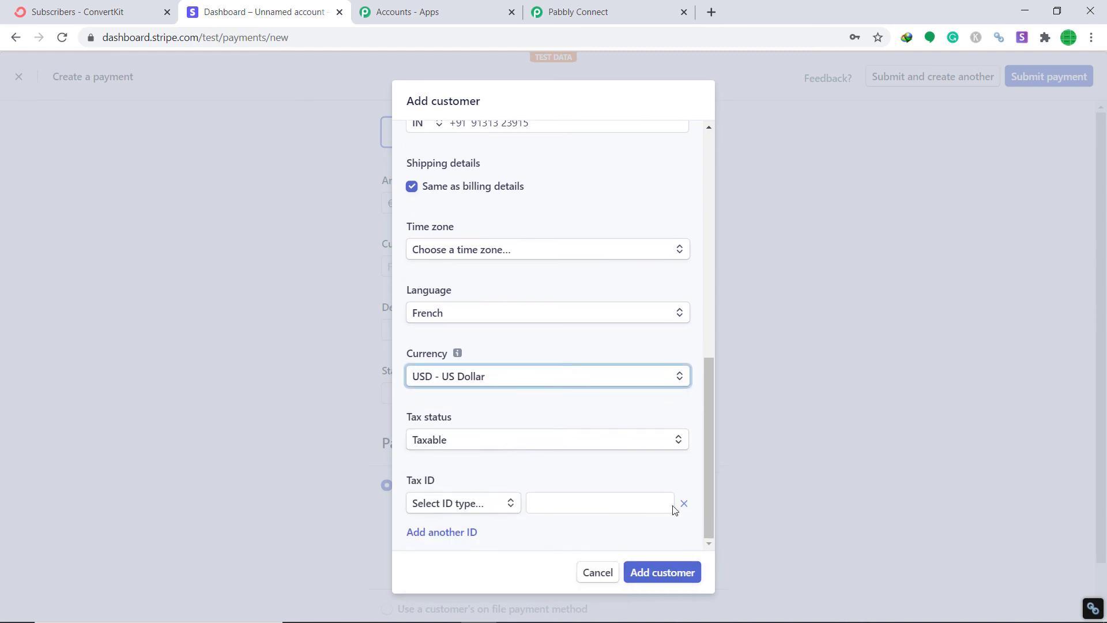
left_click(667, 576)
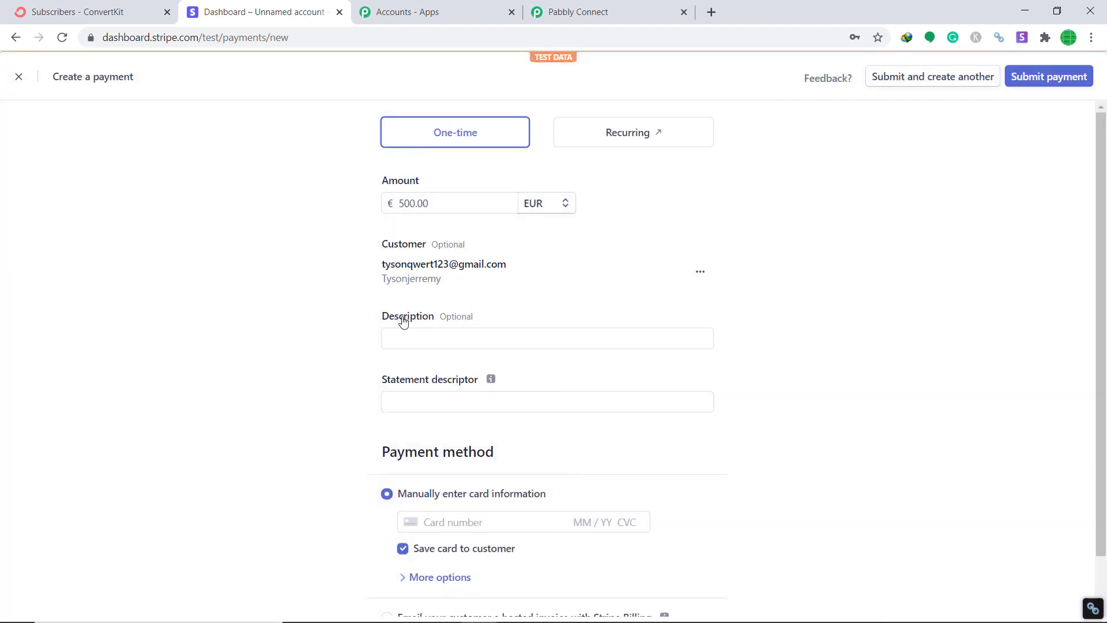
- Set the payment description to Facebook and the statement descriptor to pabbly
left_click(413, 330)
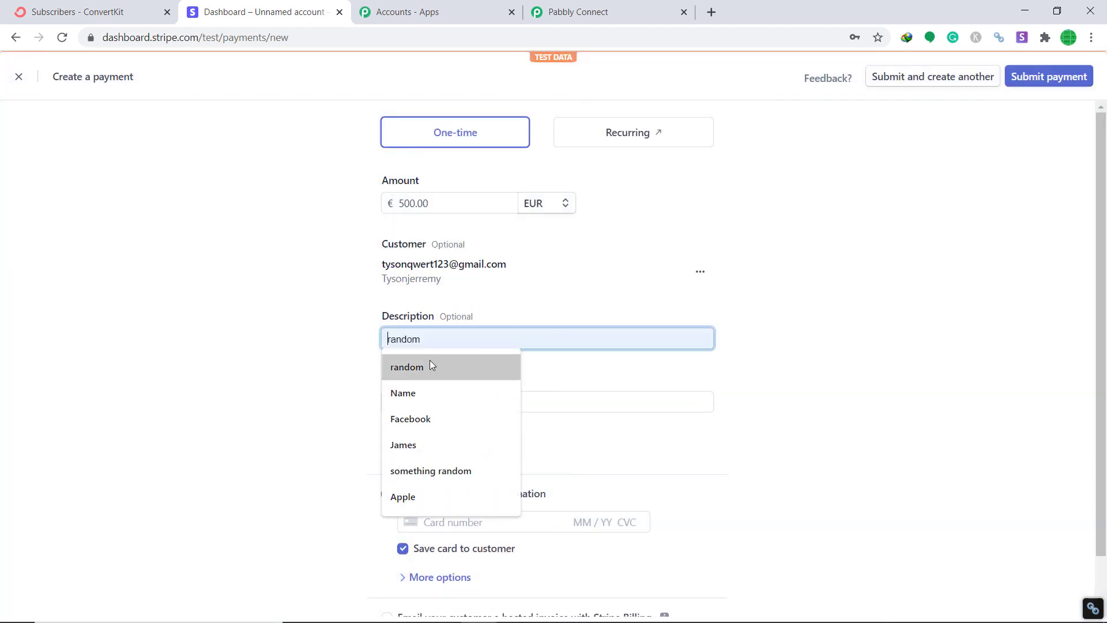
left_click(431, 423)
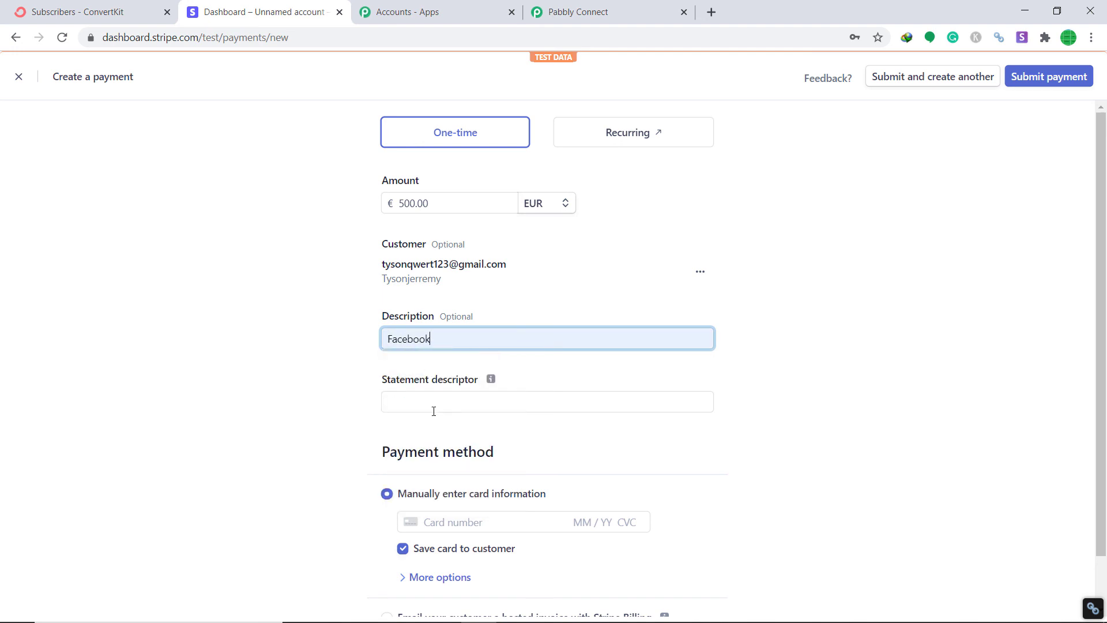
left_click(434, 409)
type("Pabb")
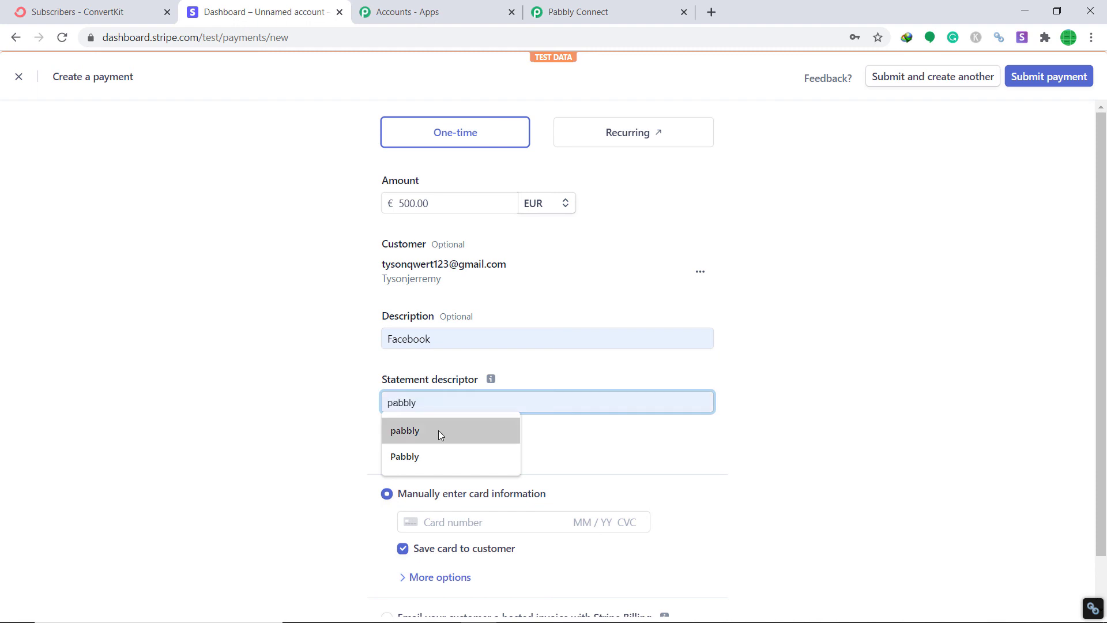
left_click(438, 430)
scroll(423, 467, "down", 1)
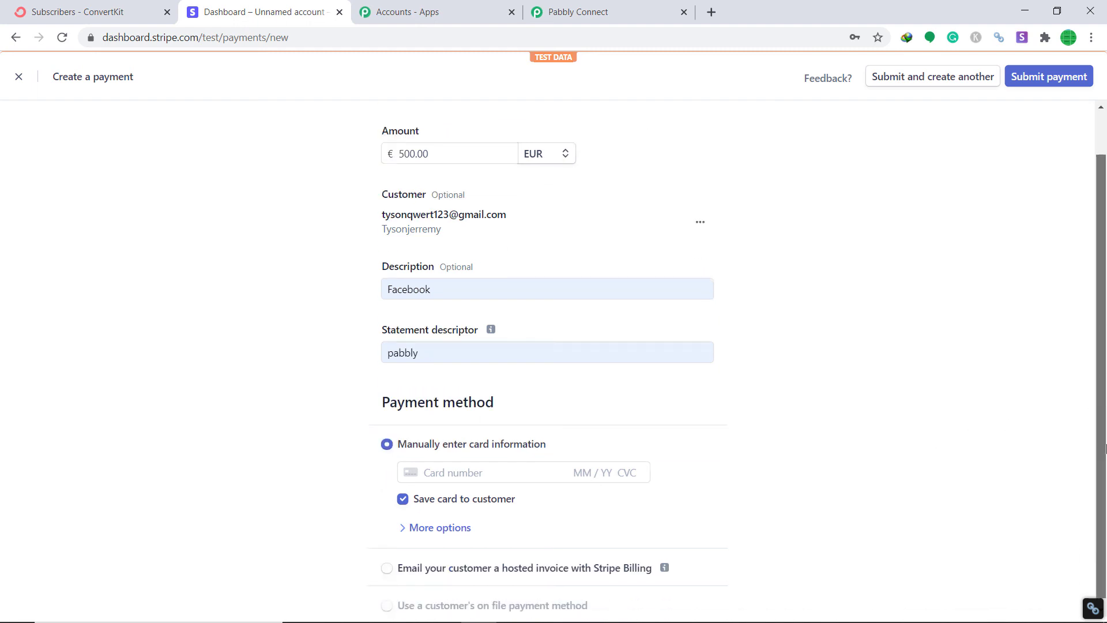
left_click(452, 464)
type("4242 4242 4244 2424")
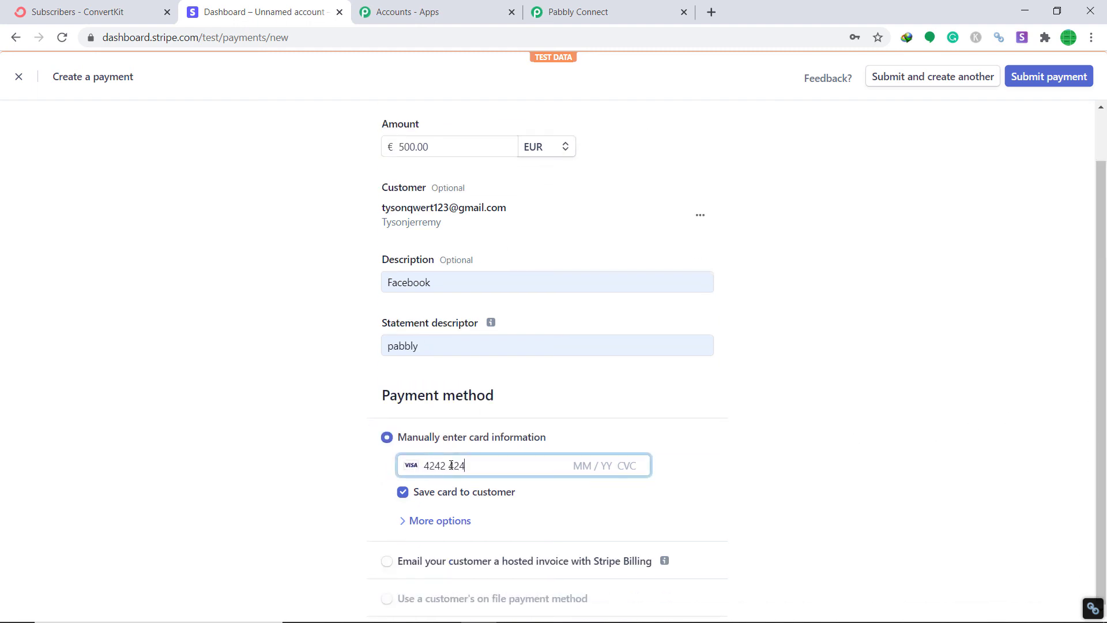
key("BackSpace")
key("BackSpace")
key("BackSpace")
key("BackSpace")
type("2424")
key("BackSpace")
key("BackSpace")
key("BackSpace")
type("42 02 / 44 224")
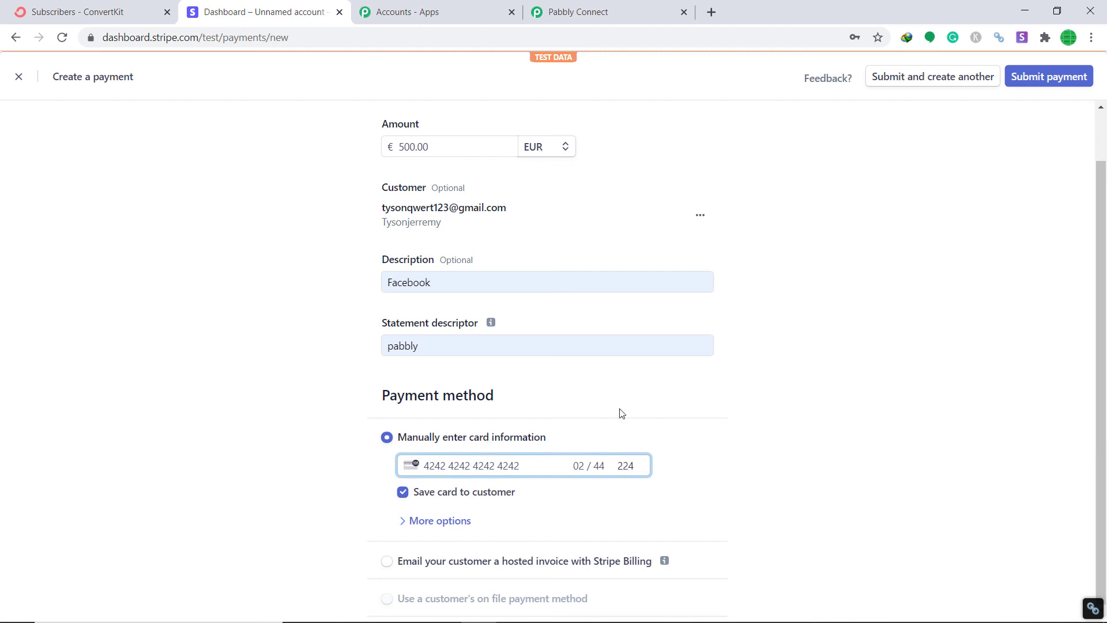
left_click(1032, 85)
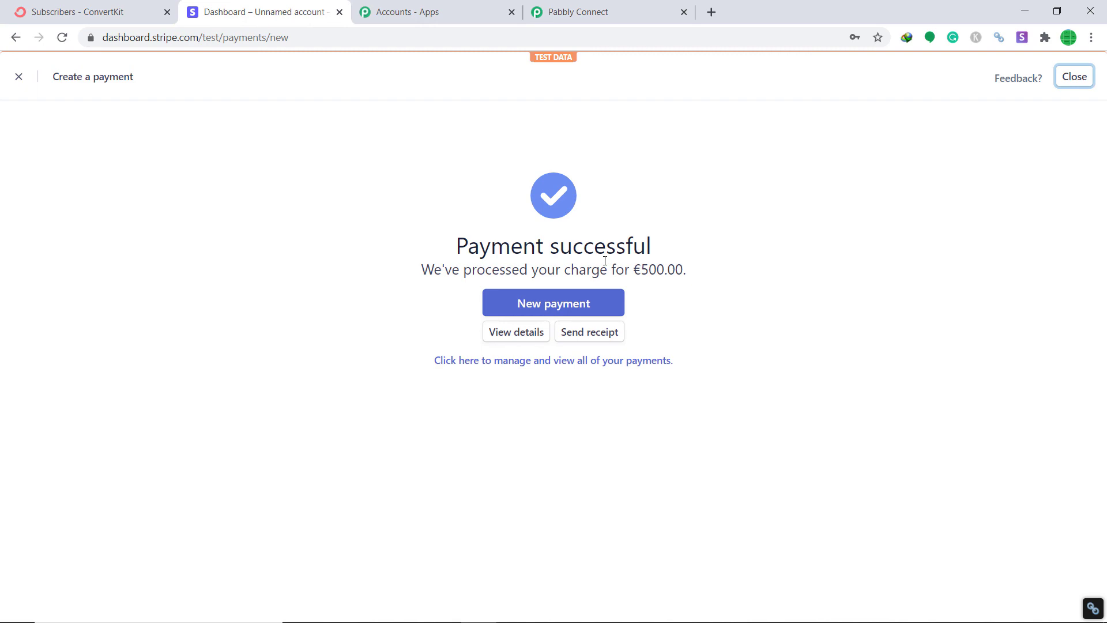
- Switch to ConvertKit to view the subscribers tagged PINK
left_click(92, 11)
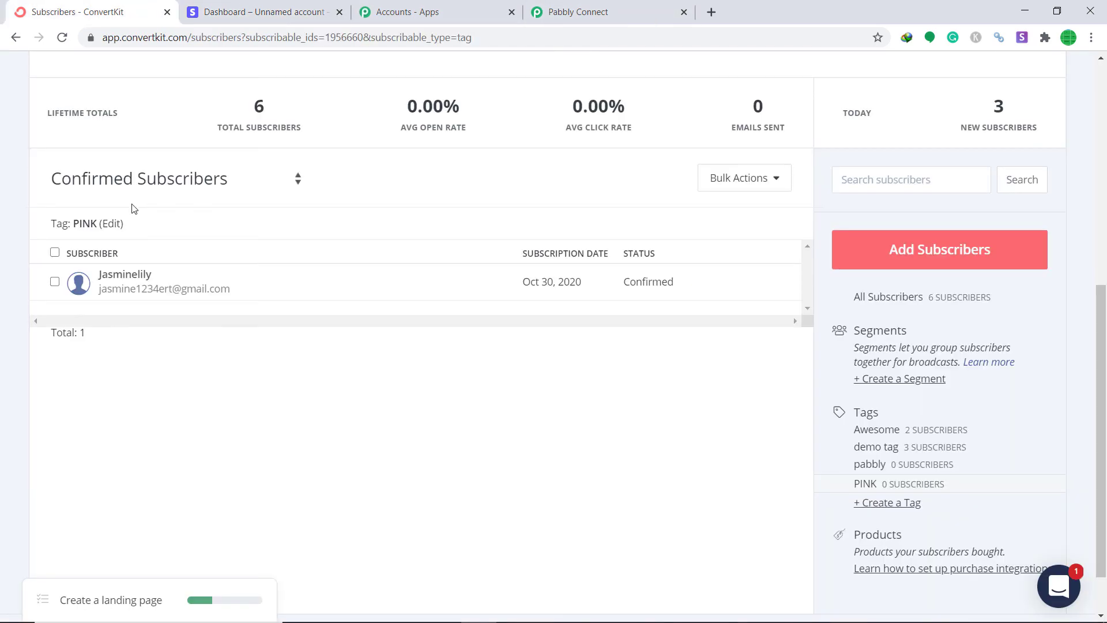
scroll(134, 209, "up", 8)
scroll(162, 161, "down", 1)
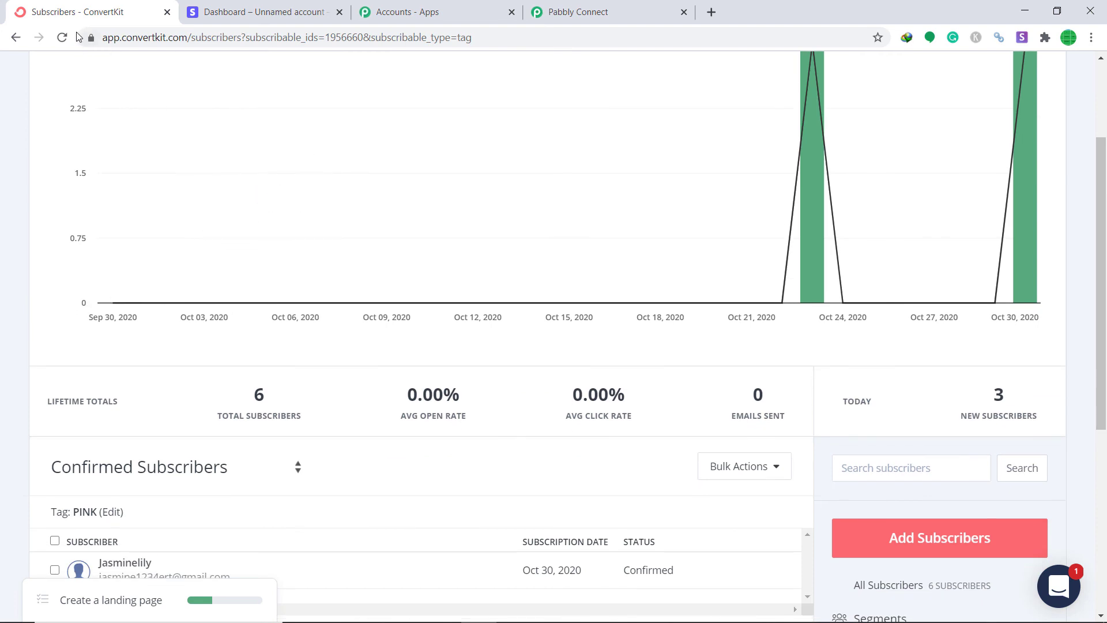